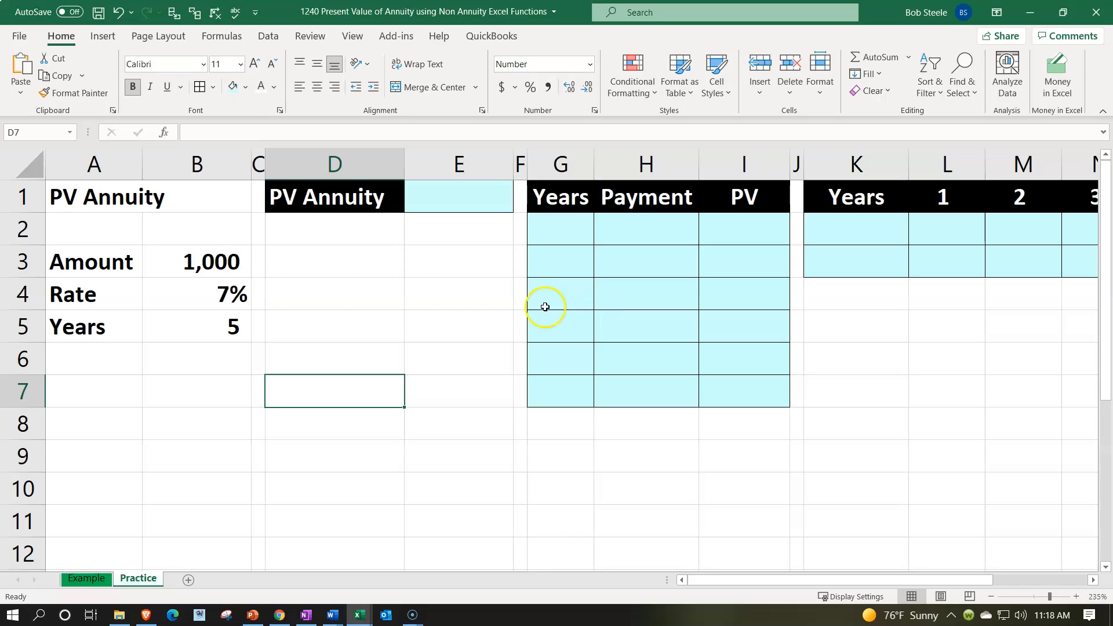
Examine the Amount, Rate and Years inputs in B3:B5, ending at the PV Annuity result cell E1.
click(191, 257)
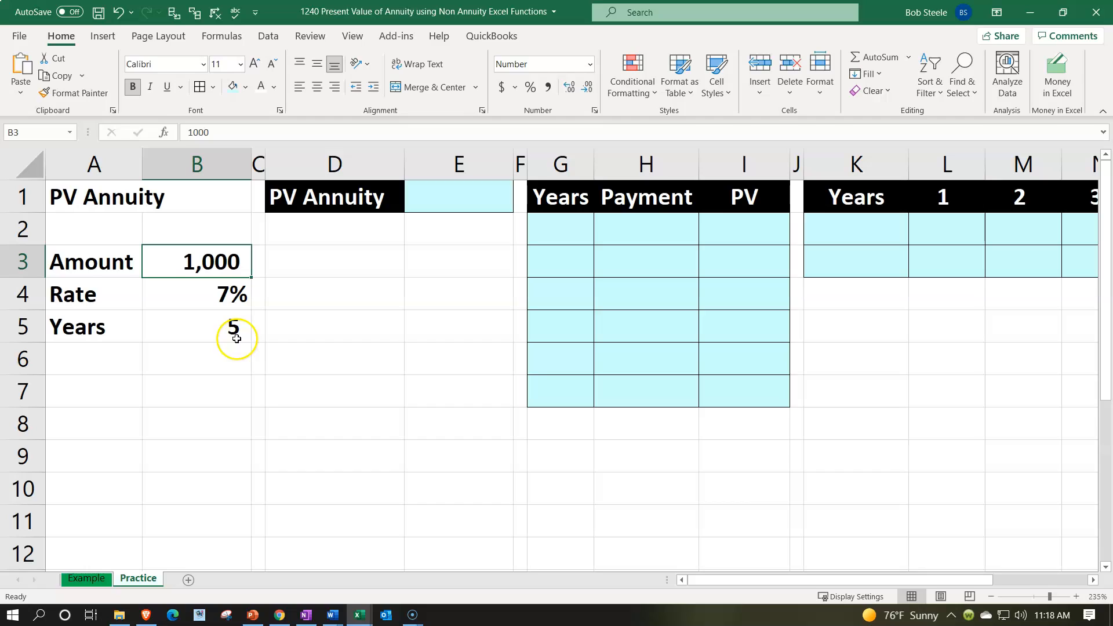
key(Down)
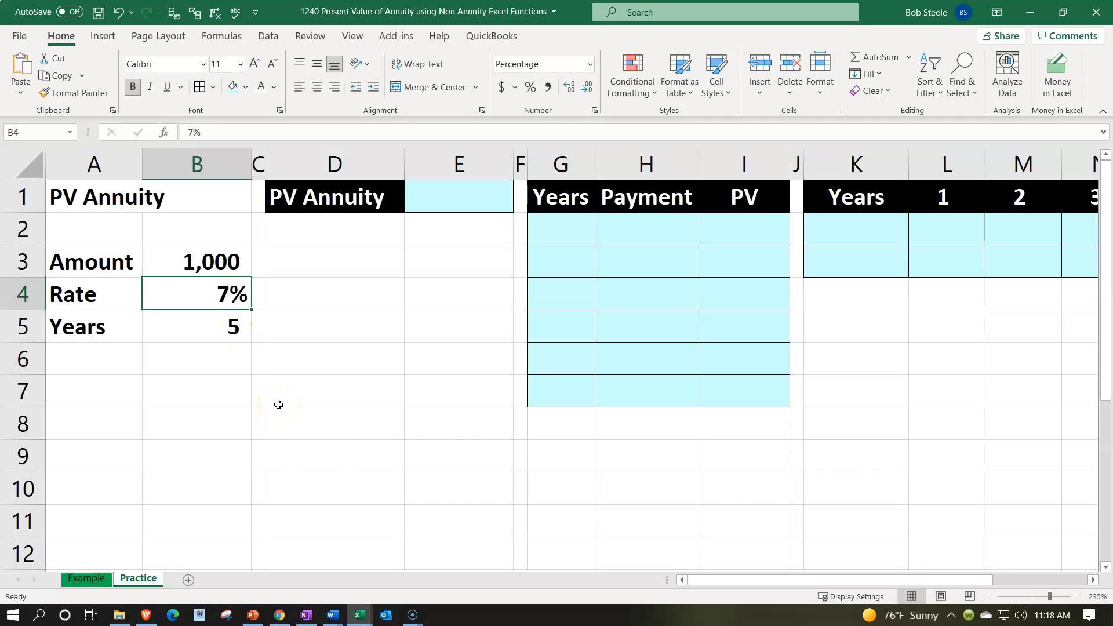
key(Down)
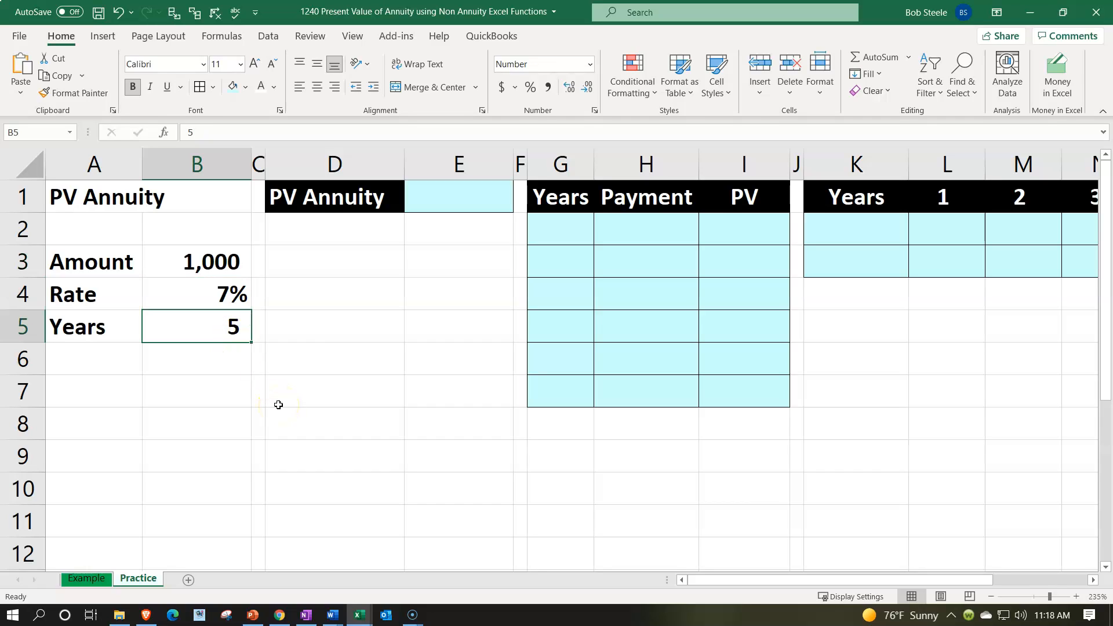
key(Right)
key(Right)
key(Up)
key(Up)
key(Up)
key(Up)
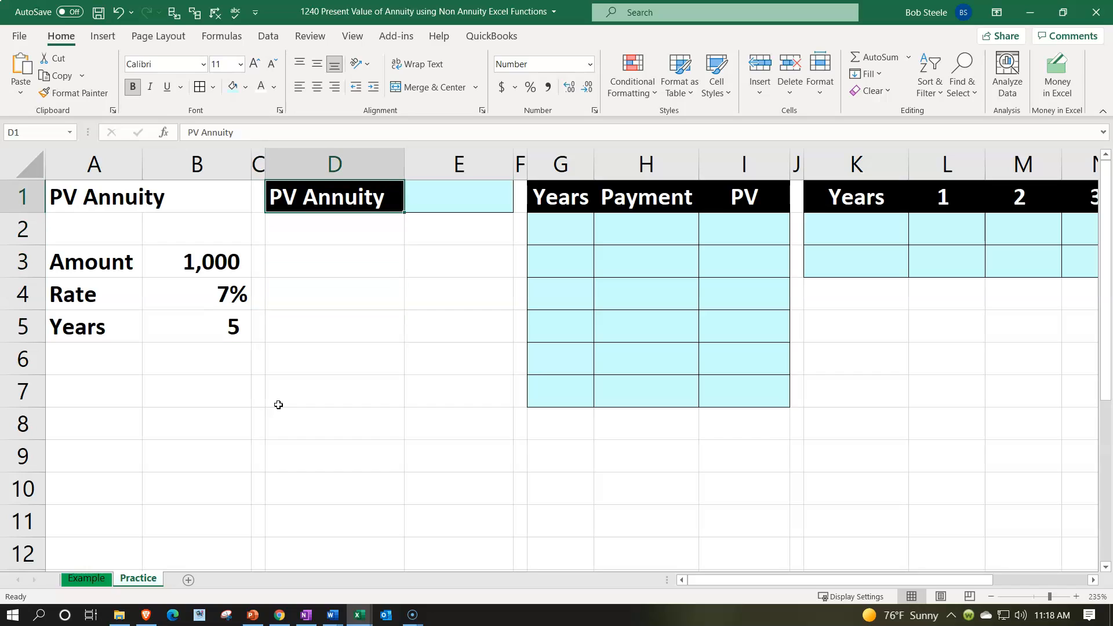
key(Right)
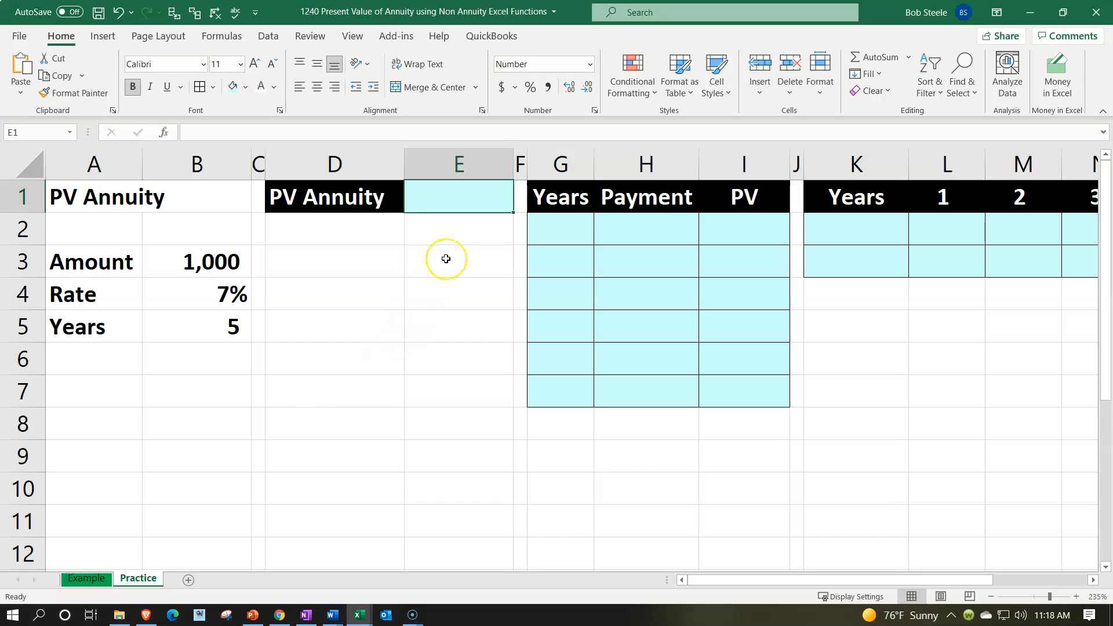
Start a negated PV formula in E1, using the rate in B4 as its first argument.
text(-)
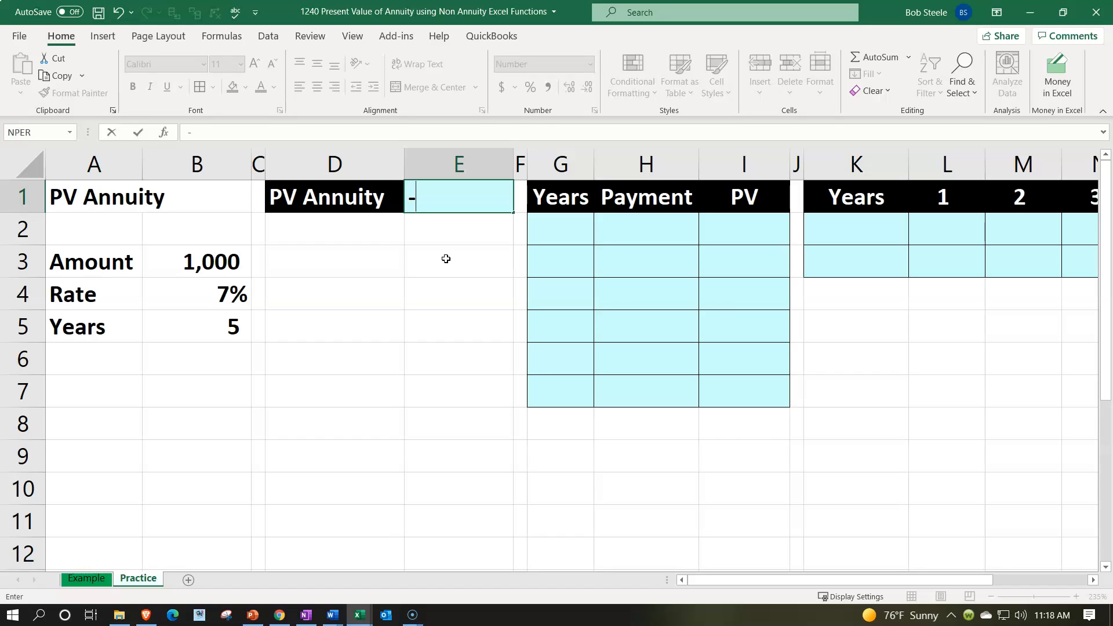
text(pv)
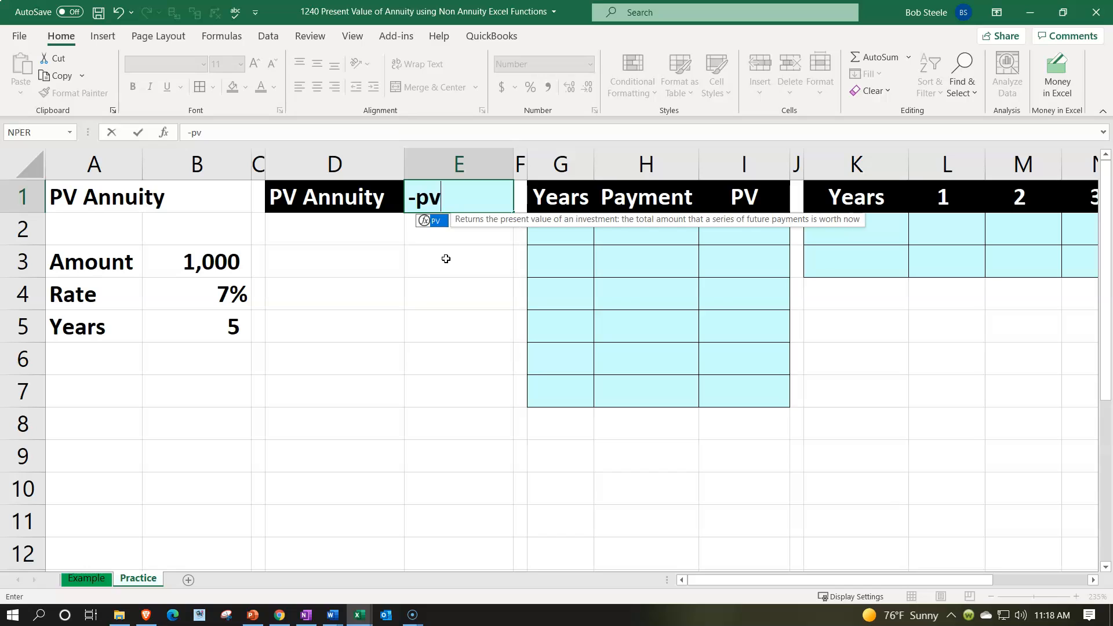
text(()
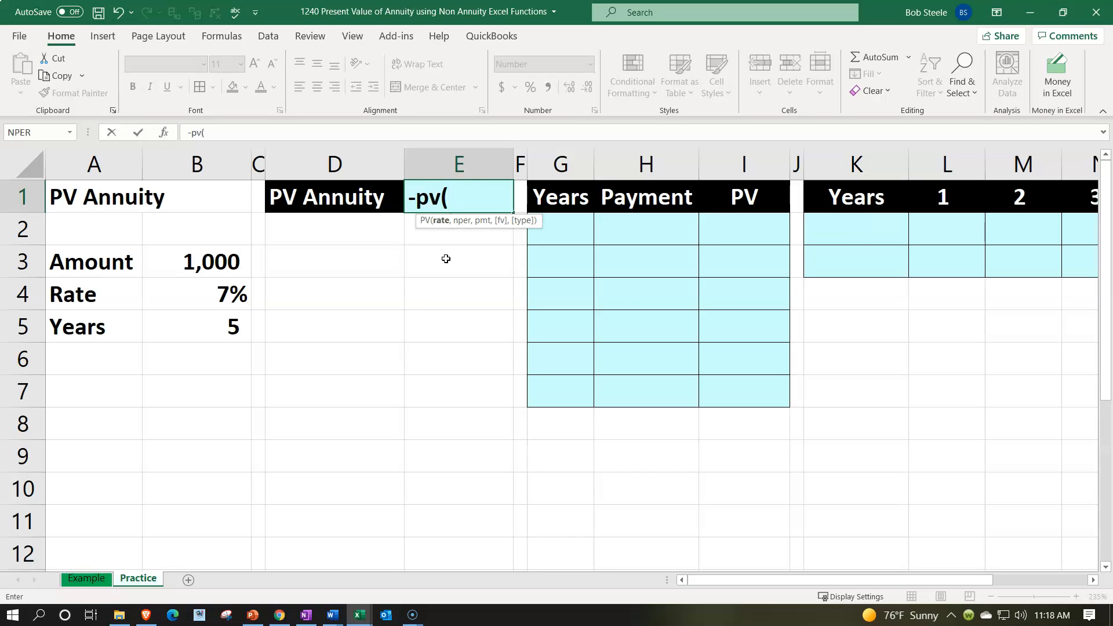
key(Down)
key(Down)
key(Down)
key(Left)
key(Left)
key(Left)
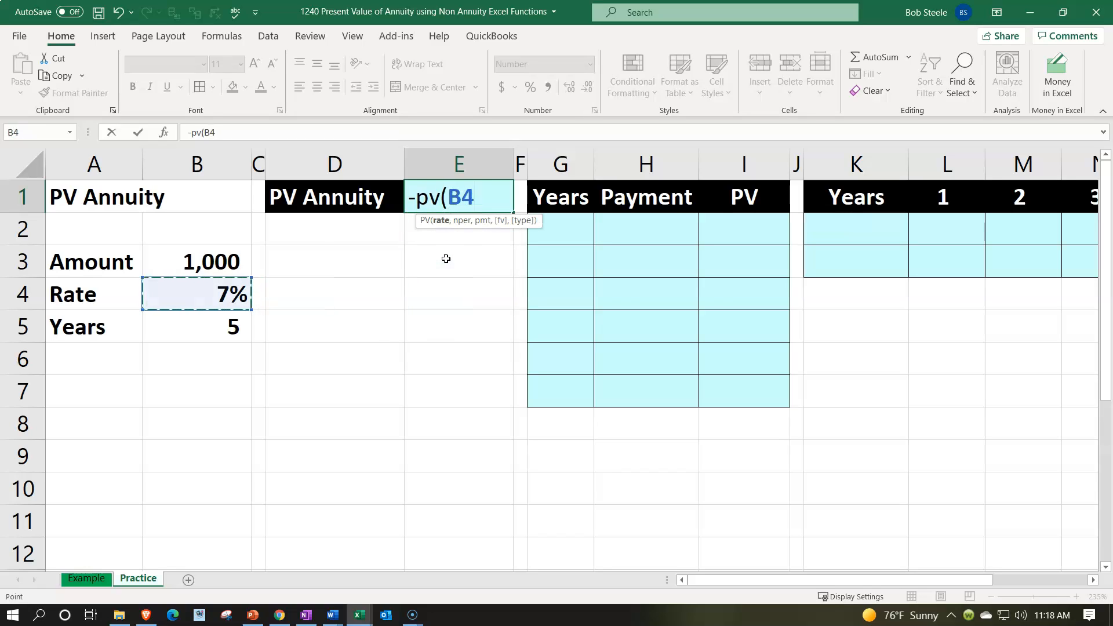
text(,)
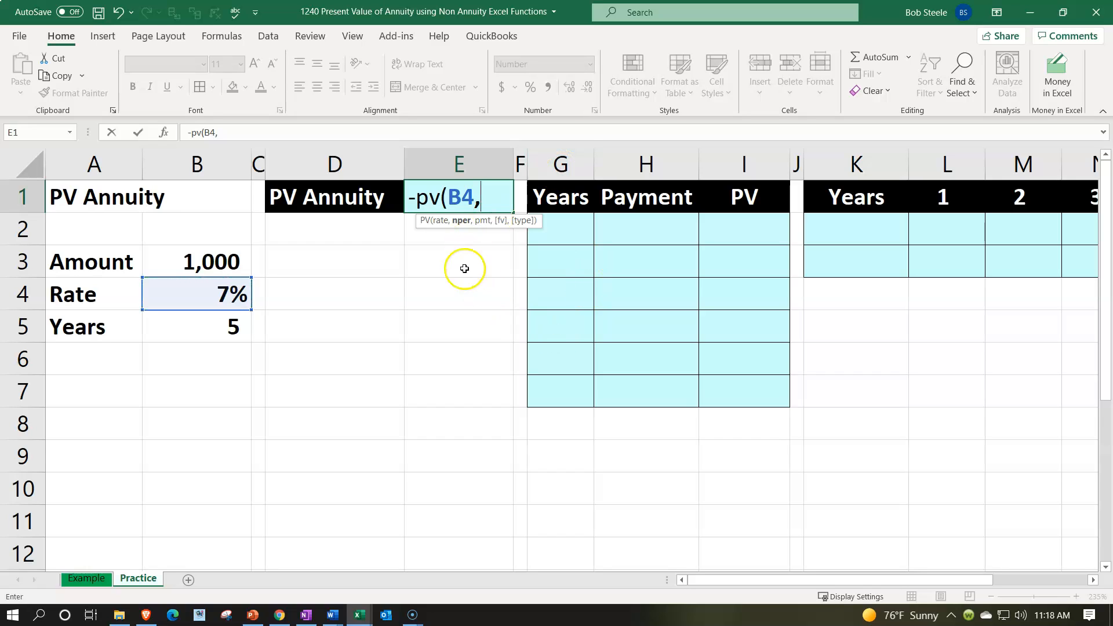
Add the number of years in B5 as the nper argument of the PV formula.
key(Down)
key(Down)
key(Down)
key(Left)
key(Left)
key(Left)
key(Down)
text(,)
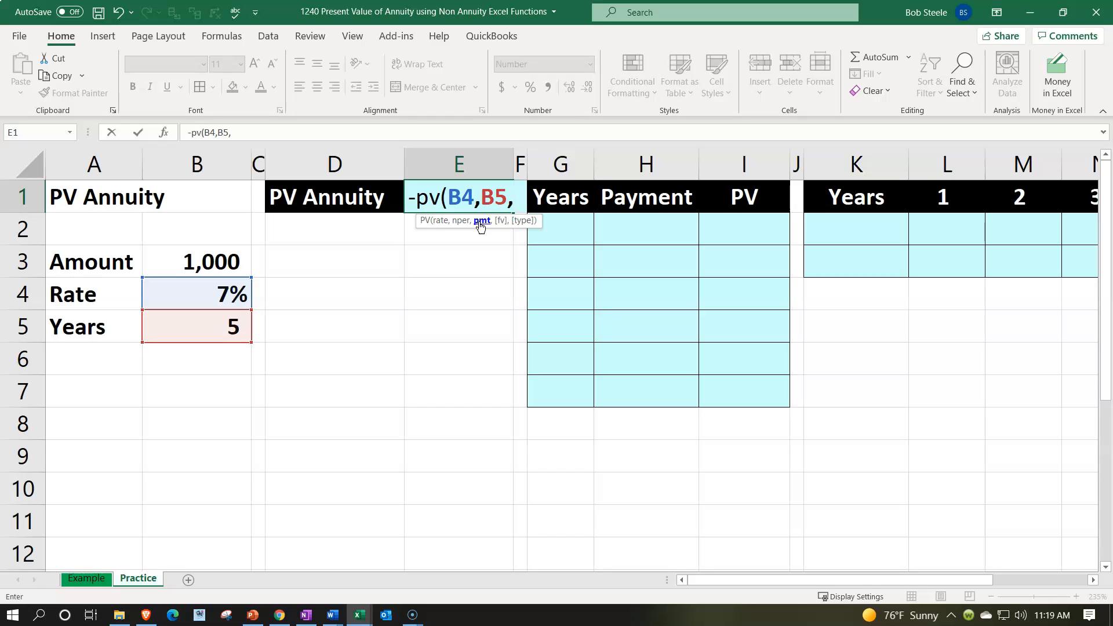
Use the amount in B3 as the payment argument and complete the PV formula in E1.
key(Down)
key(Down)
key(Left)
key(Left)
key(Left)
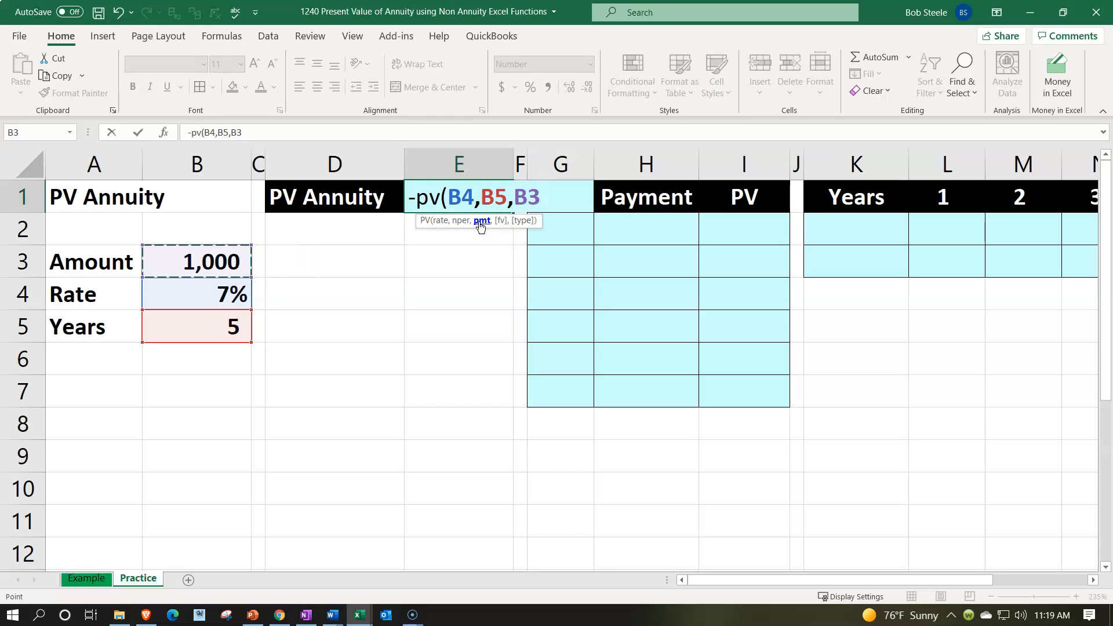
key(Return)
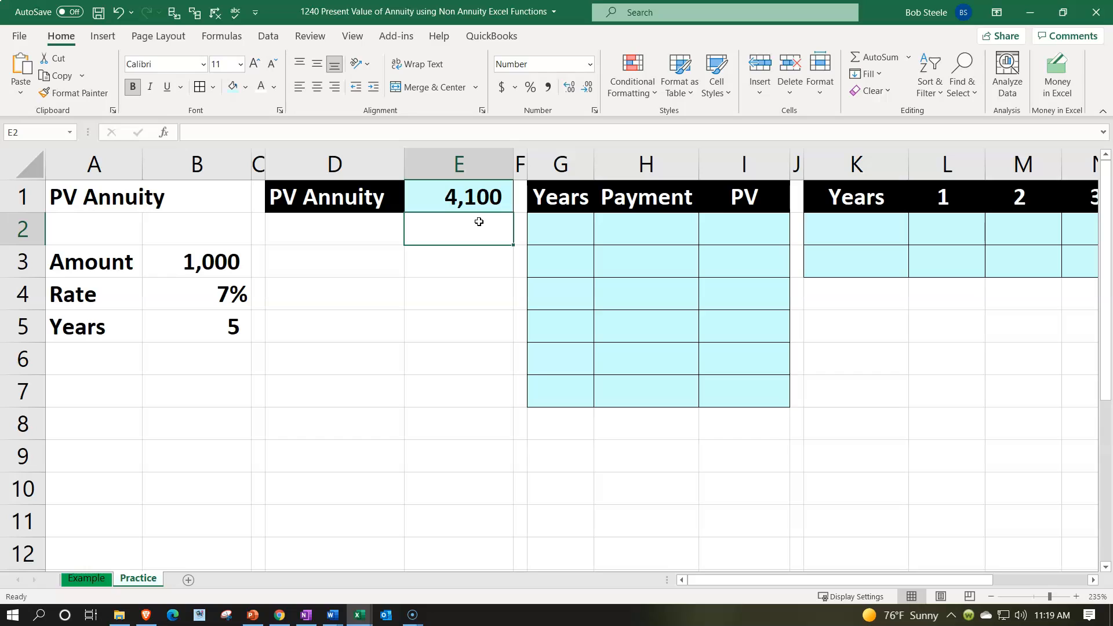
Enter the label "Cash flow" in cell D3.
key(Left)
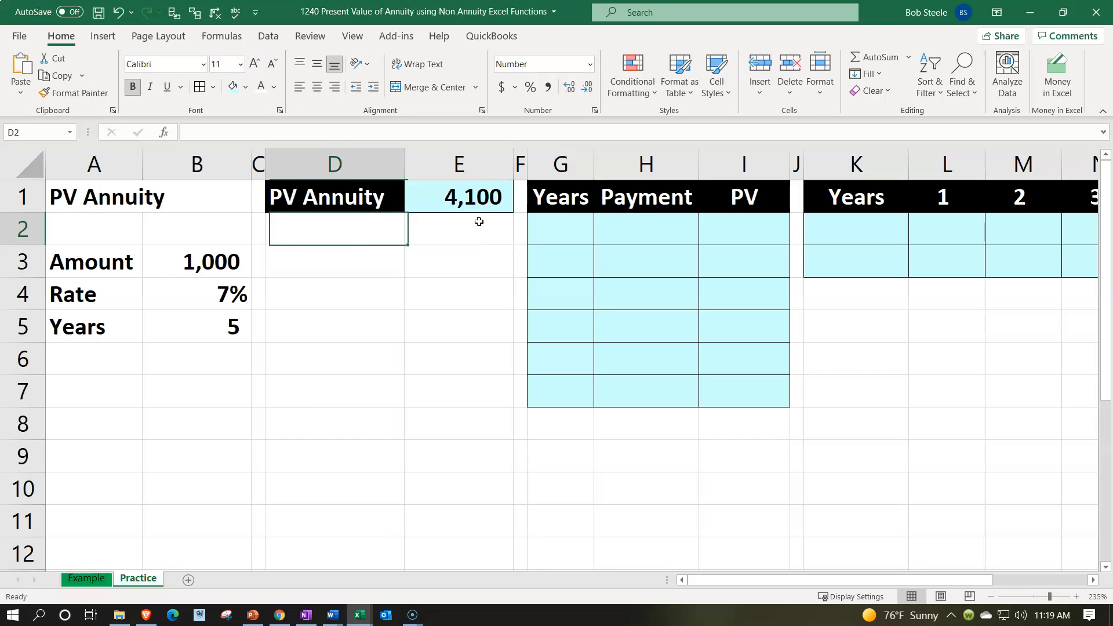
key(Down)
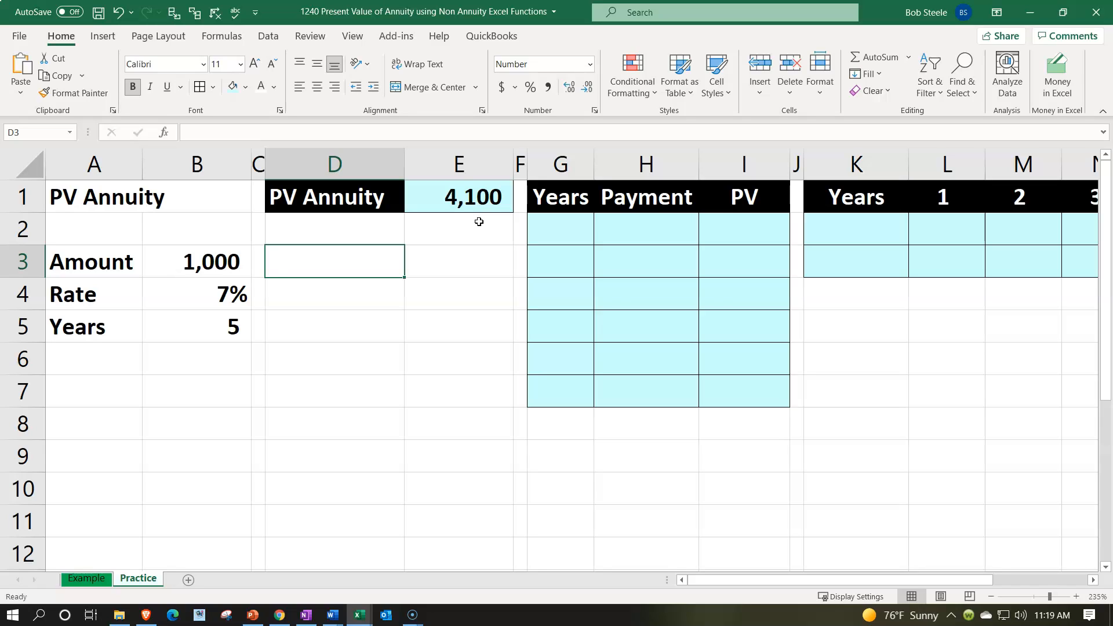
text(Cash flow)
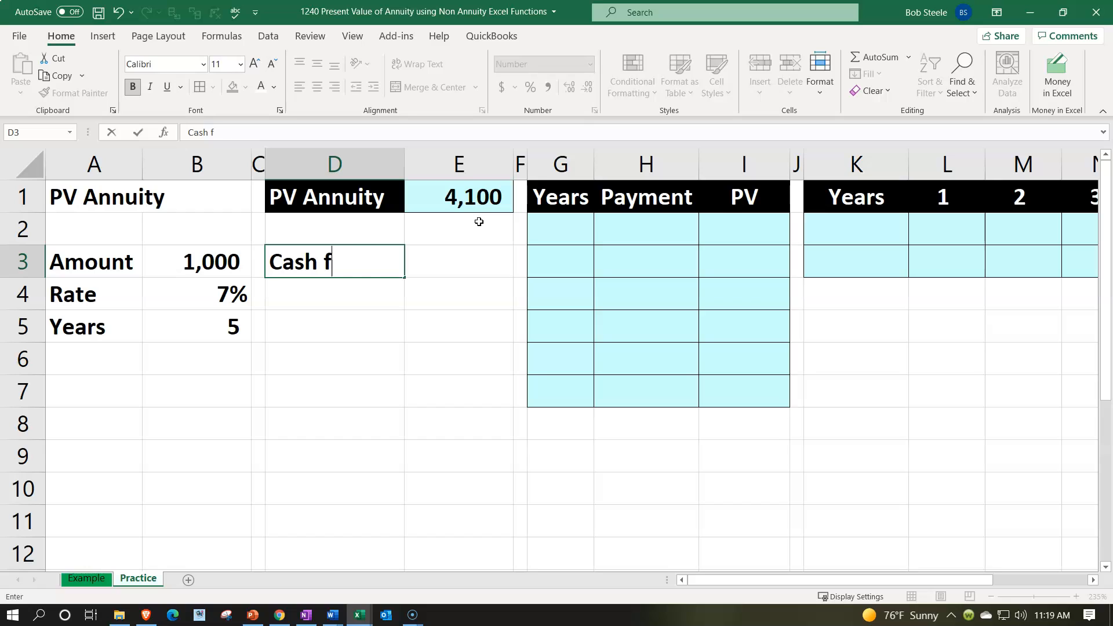
key(Tab)
Calculate the cash flow in E3 as amount times years with the formula =B3*B5.
text(=)
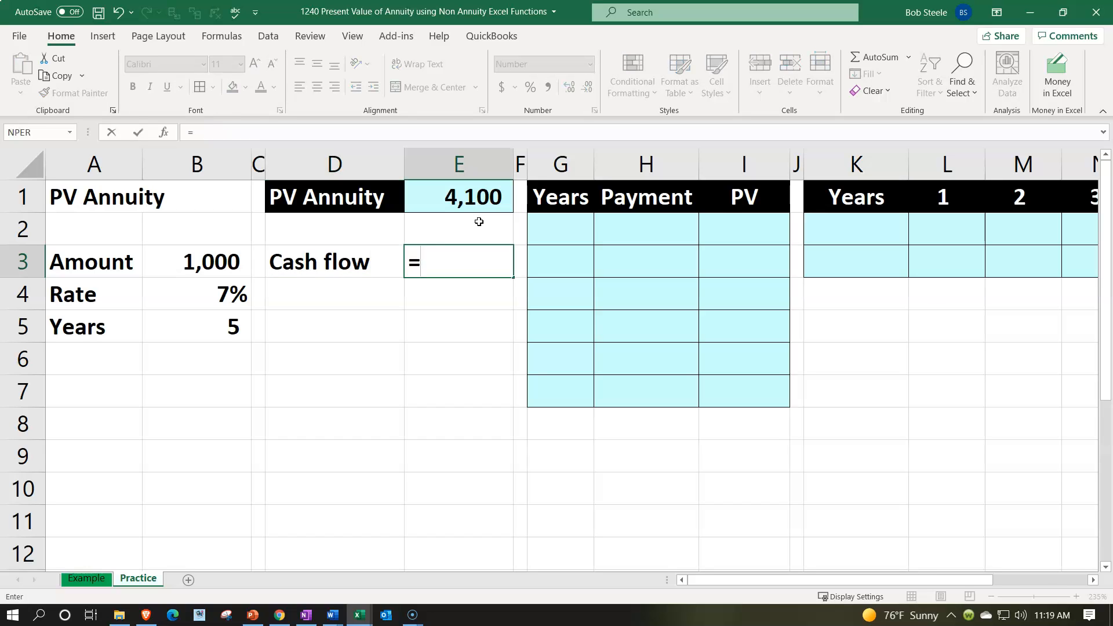
key(Left)
key(Left)
key(Left)
text(*)
key(Down)
key(Down)
key(Left)
key(Left)
key(Left)
key(Return)
Format the Cash flow label in D3 with a black fill and white font.
key(Up)
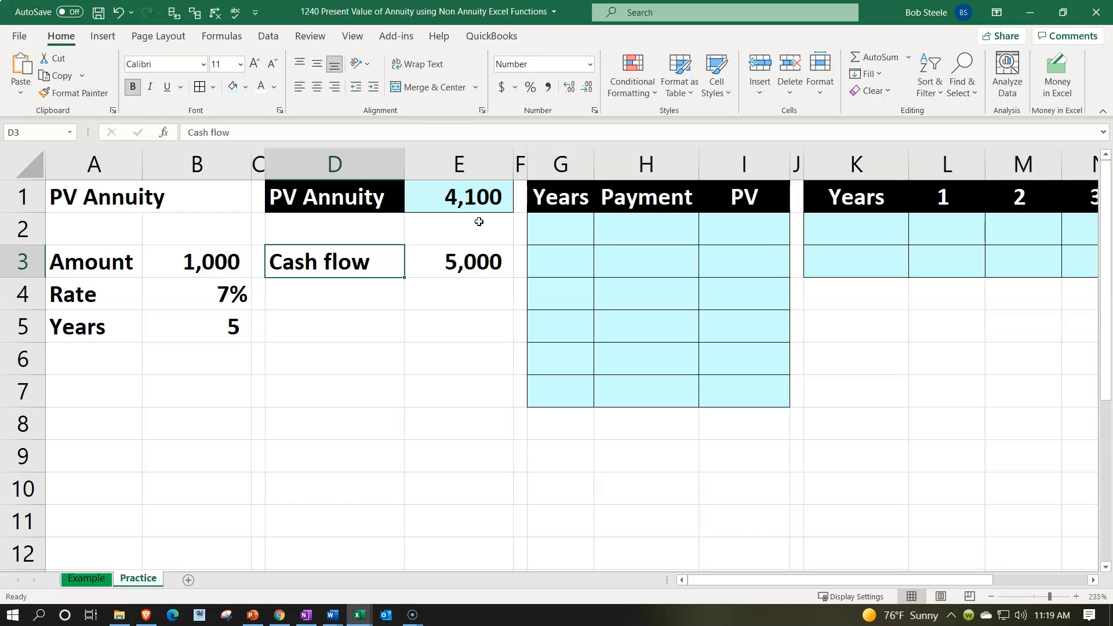
click(246, 87)
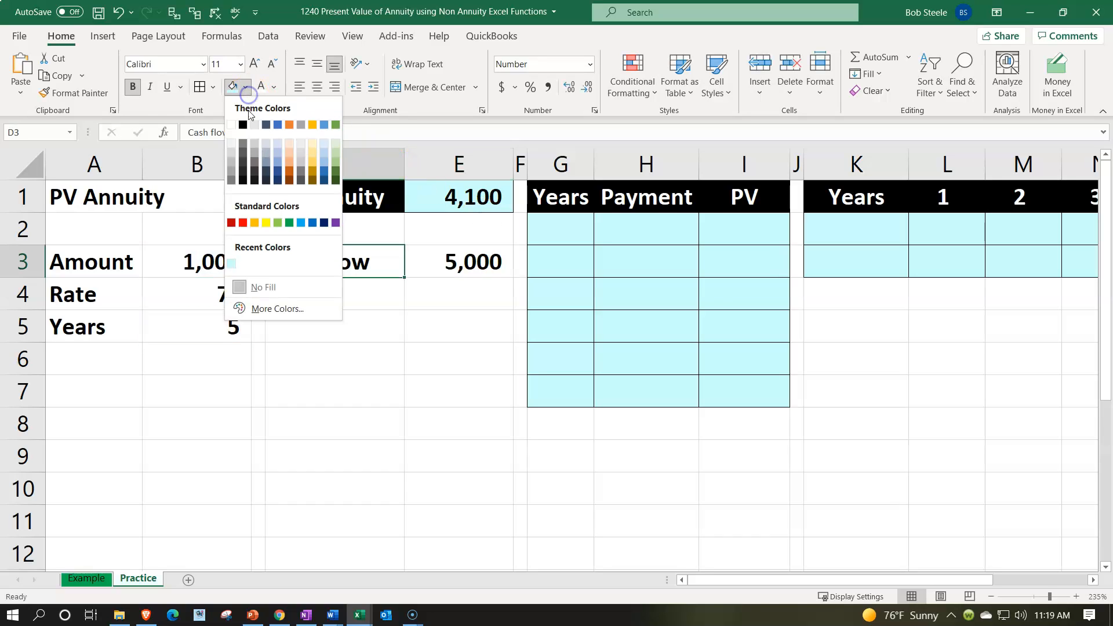
click(246, 124)
click(261, 87)
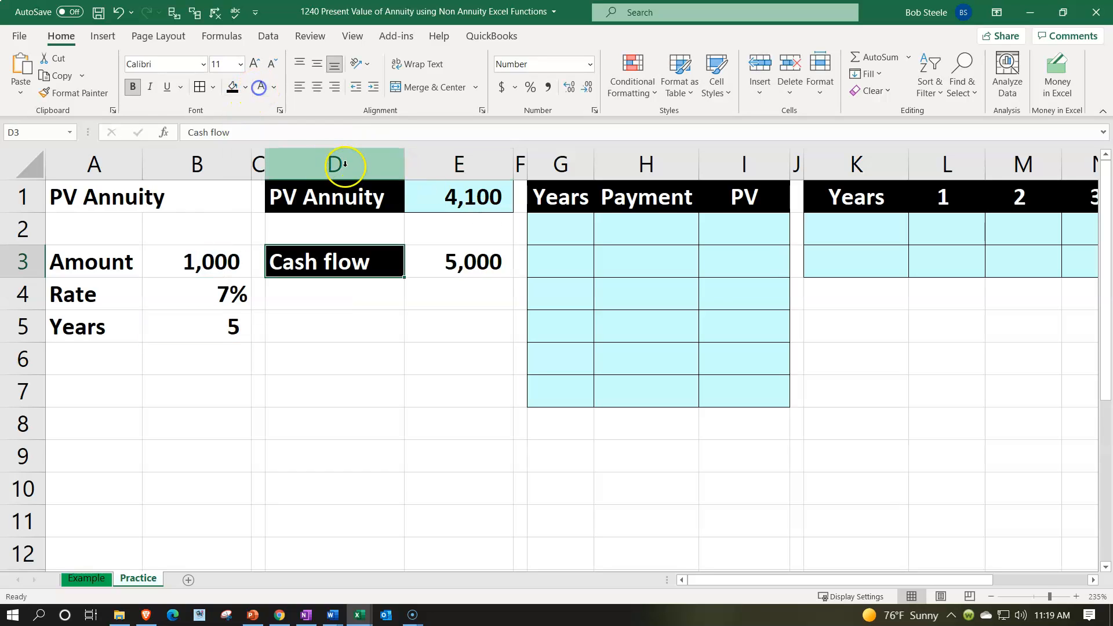
Copy the formatting of the PV Annuity result in E1 to the cash flow value in E3.
click(423, 203)
click(74, 93)
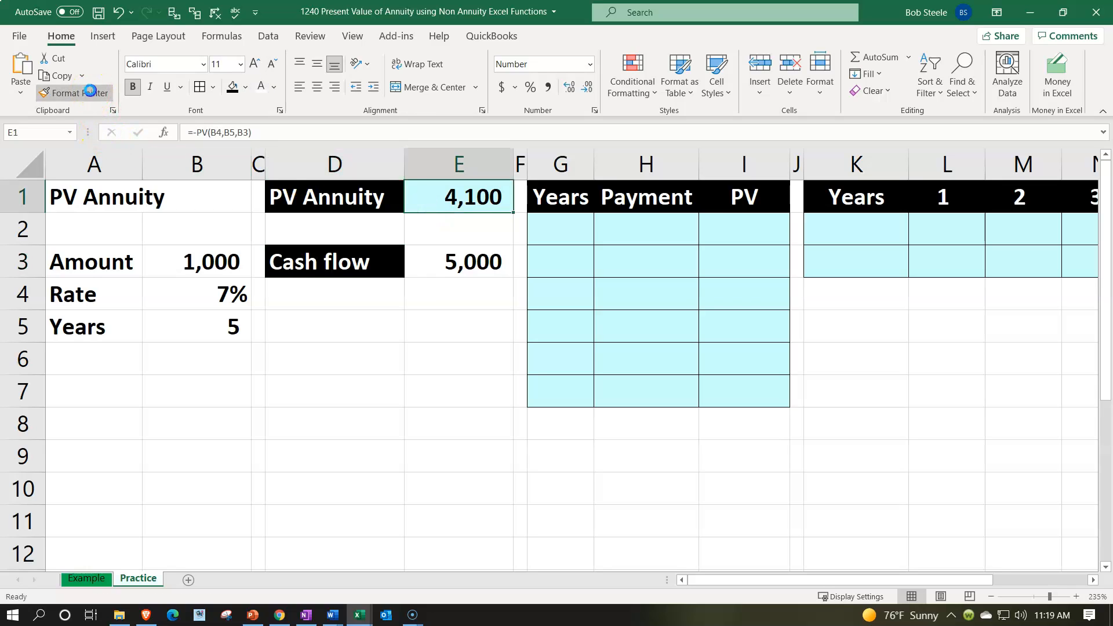
click(431, 265)
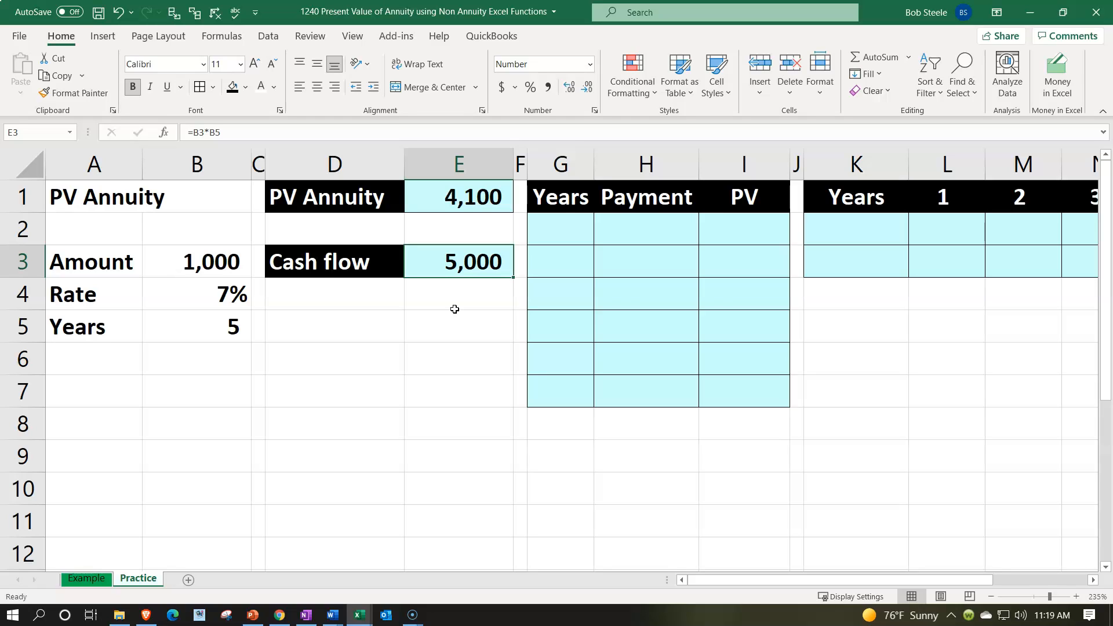
Fill the Years column G2:G6 with the series 1 to 5 and center the numbers.
click(538, 231)
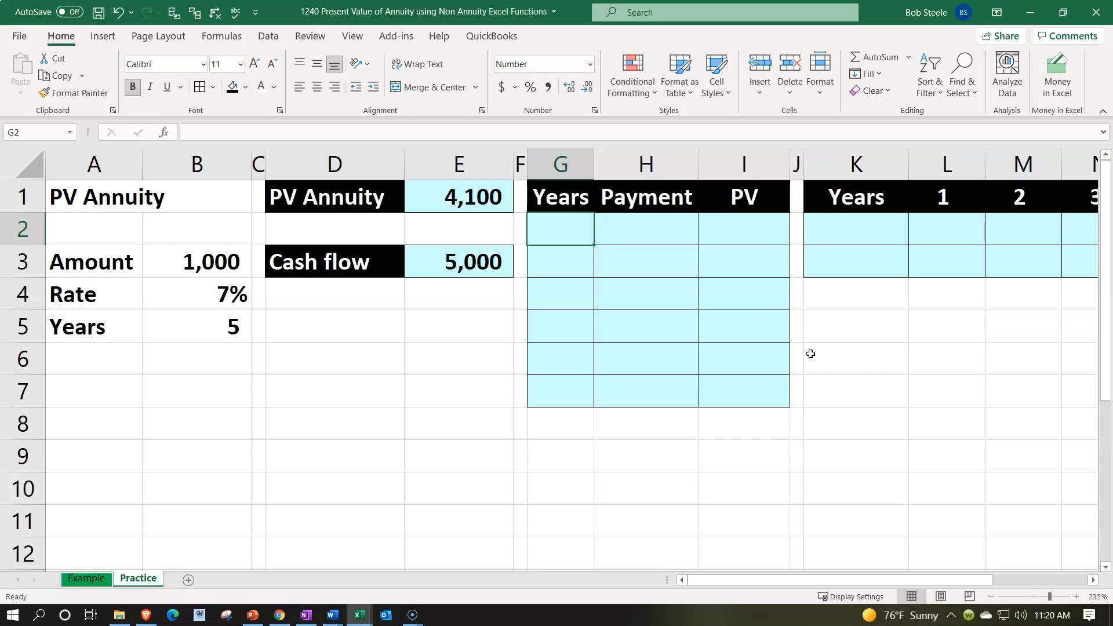
text(1)
key(Return)
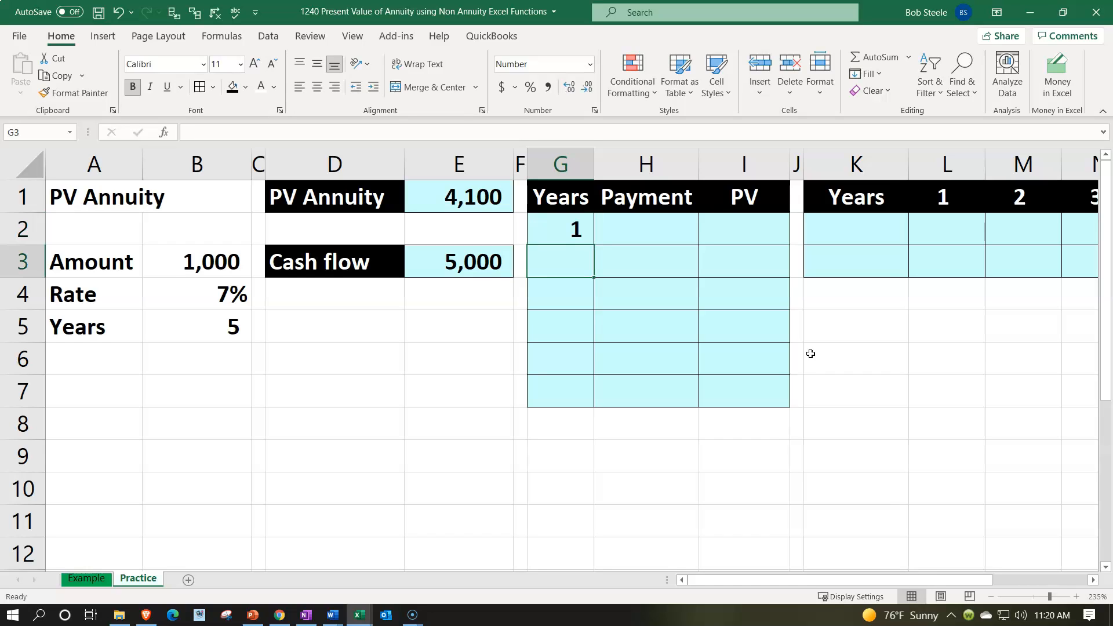
text(2)
key(Return)
drag(576, 229, 589, 380)
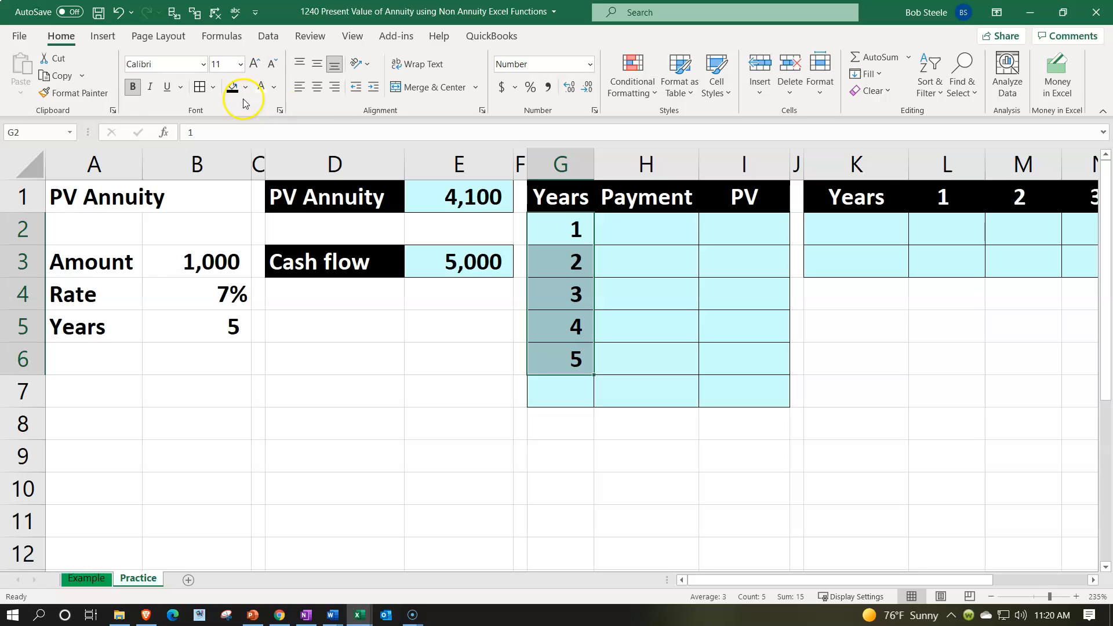
click(321, 93)
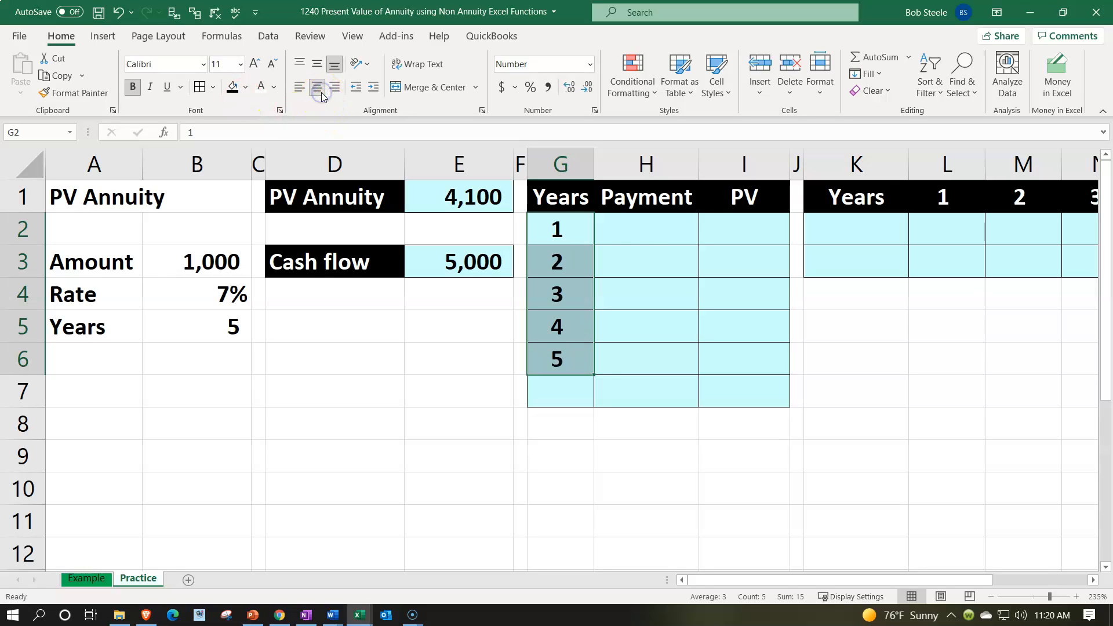
Enter the absolute reference =$B$3 as the payment in H2 and fill it down to H6.
click(639, 228)
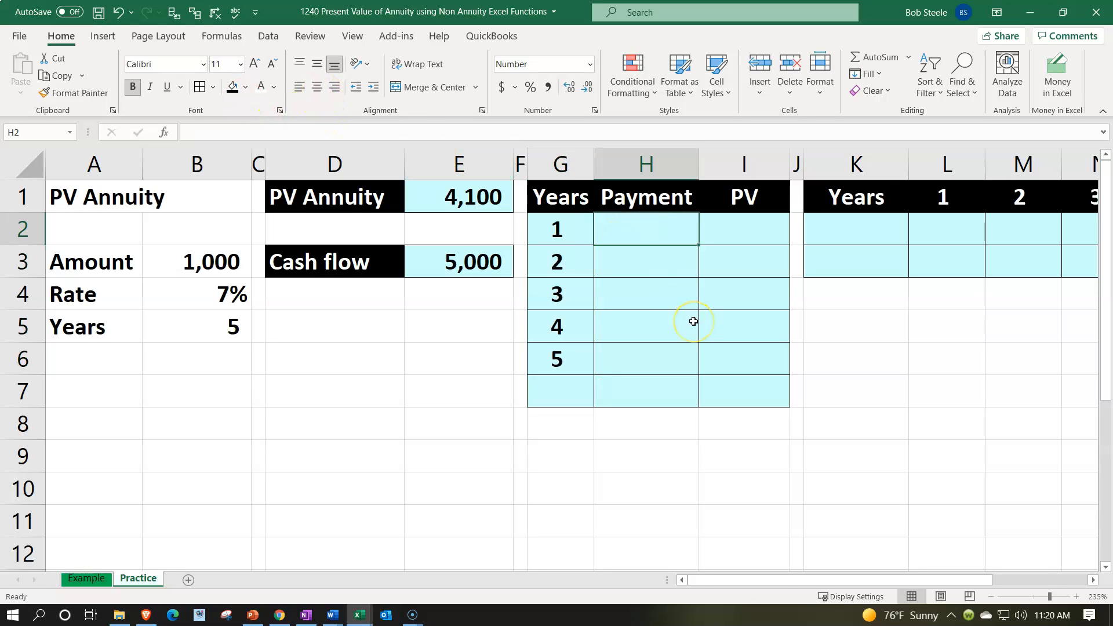
text(=)
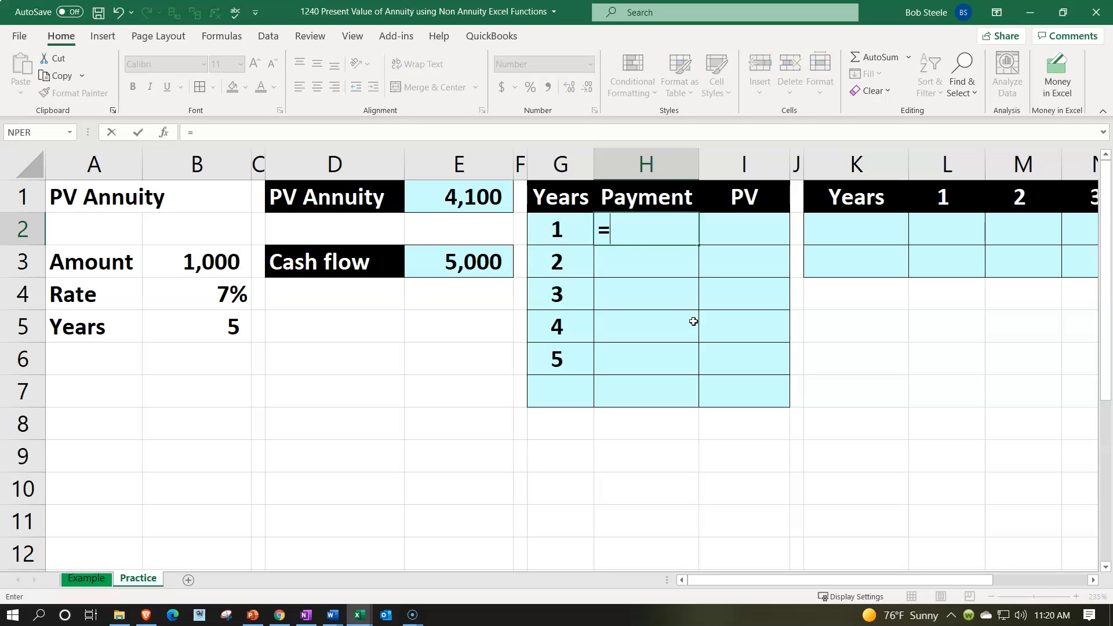
key(Left)
key(Left)
key(Left)
key(Left)
key(Left)
key(Left)
key(Down)
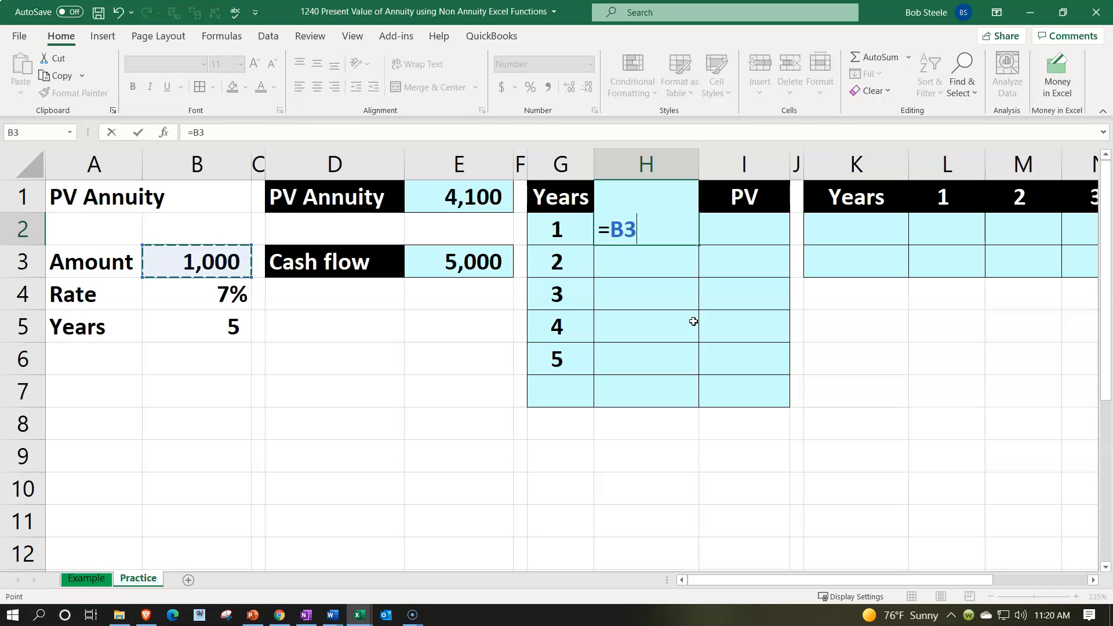
key(F4)
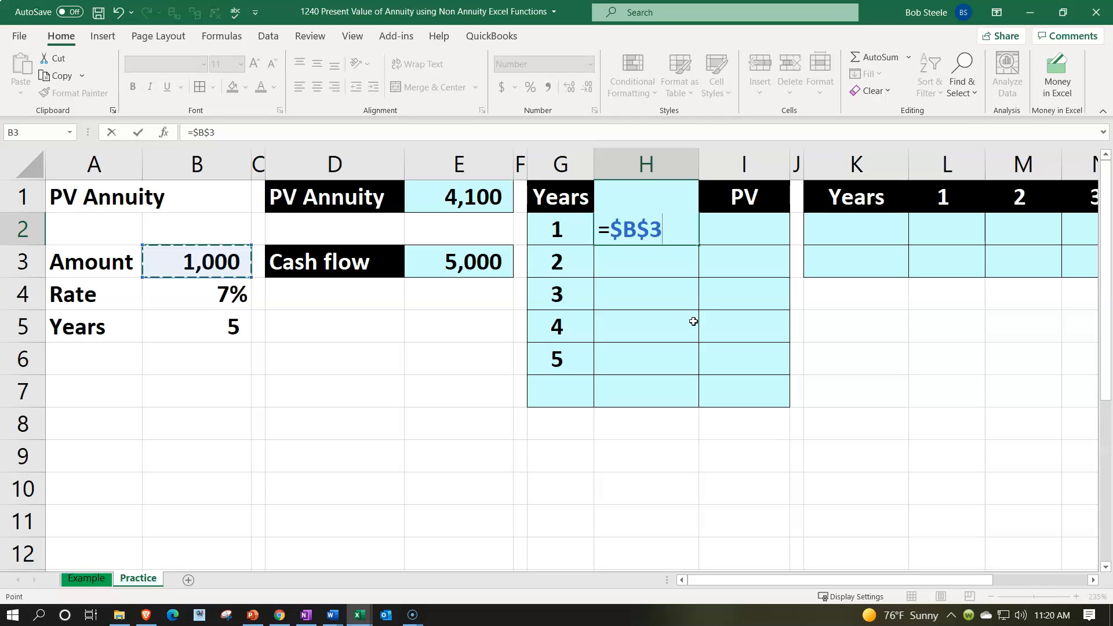
key(Return)
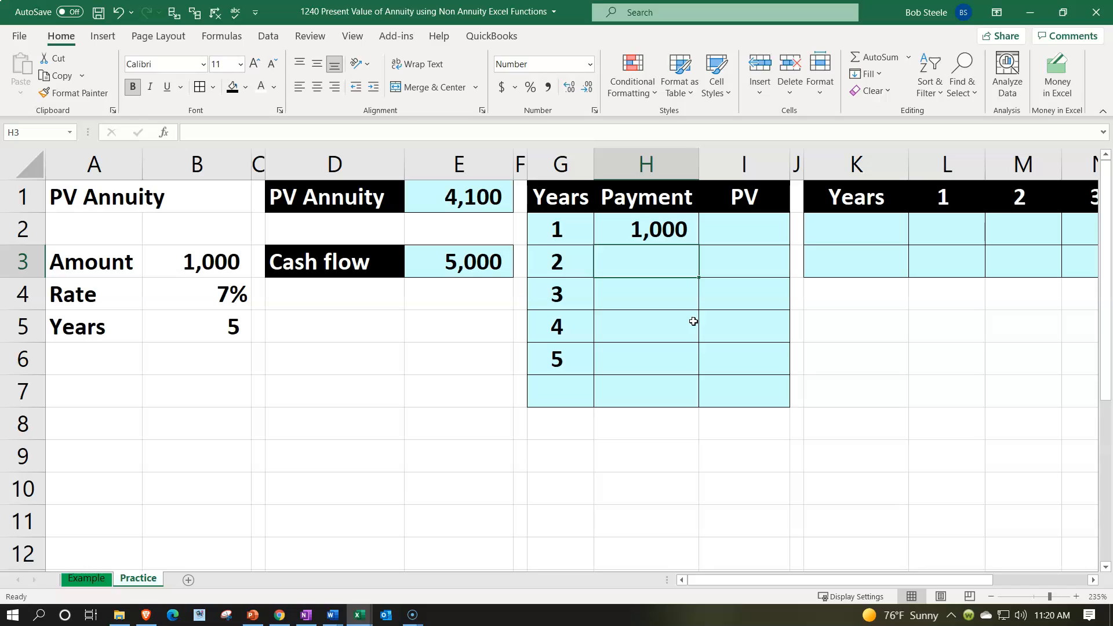
click(682, 228)
drag(698, 244, 688, 378)
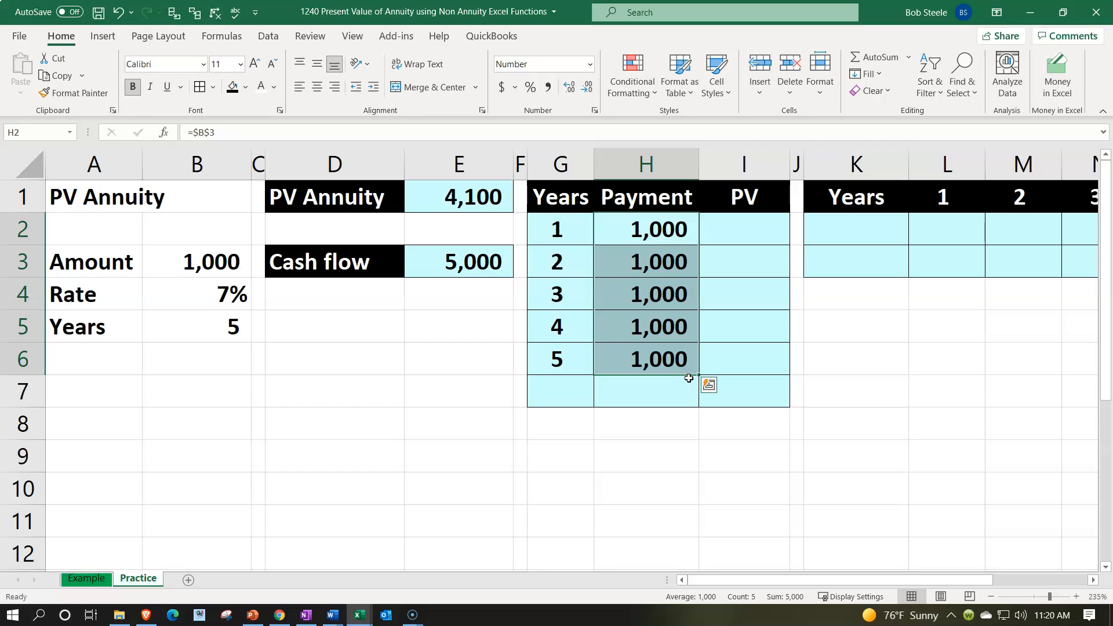
Label G7 as Total and sum the payments H2:H6 in H7 with the SUM function.
click(572, 385)
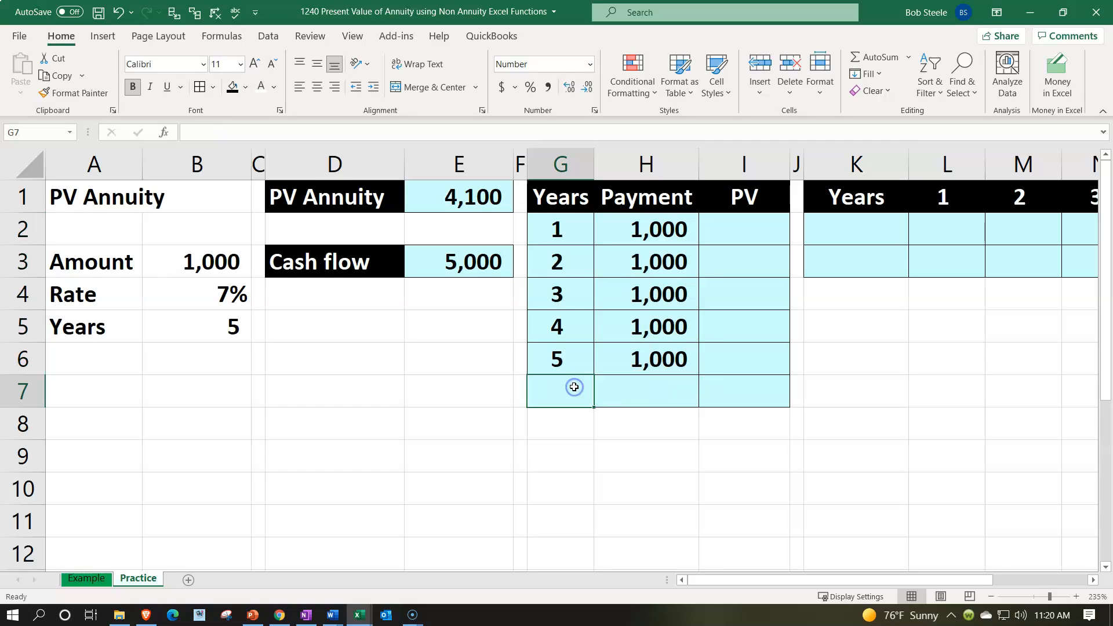
text(Total)
key(Tab)
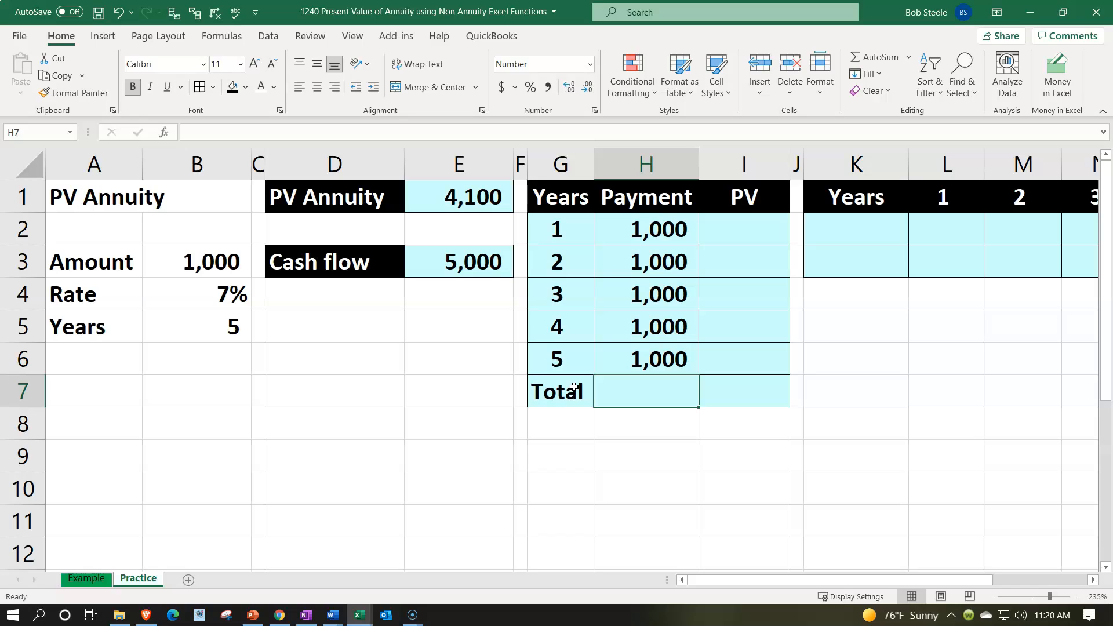
text(=sum)
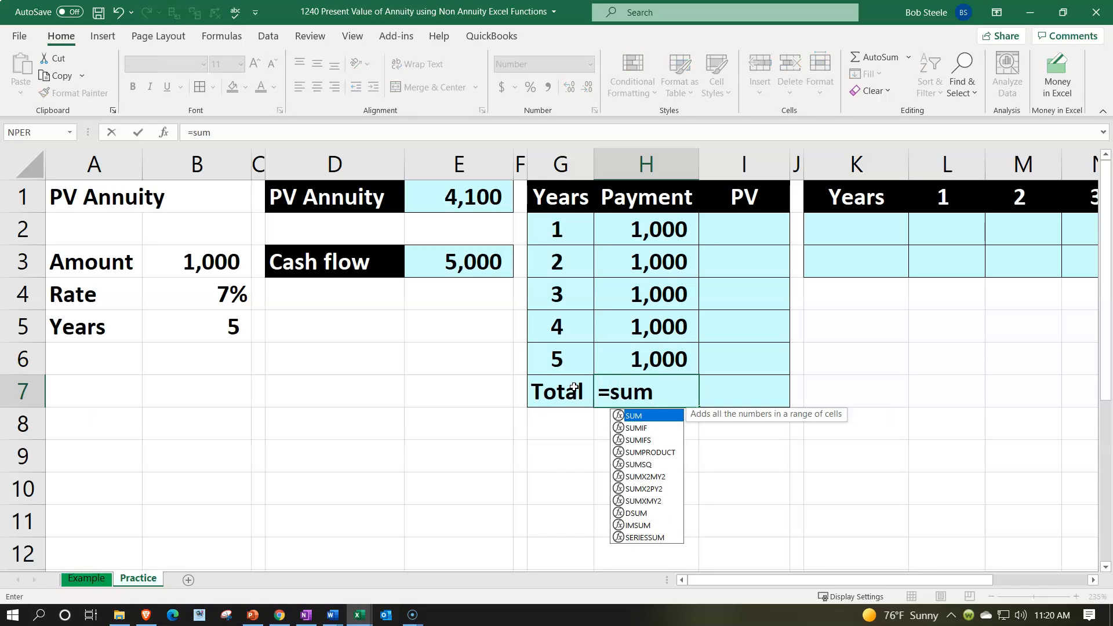
text(()
key(Up)
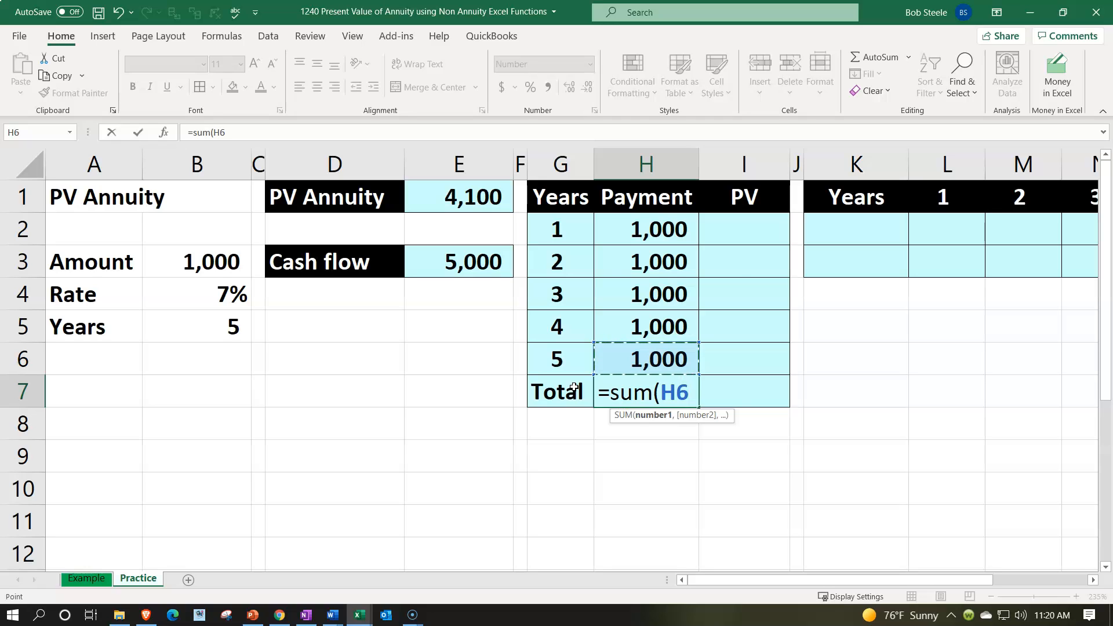
key(shift+Up)
key(shift+Up)
key(shift+Up)
key(shift+Up)
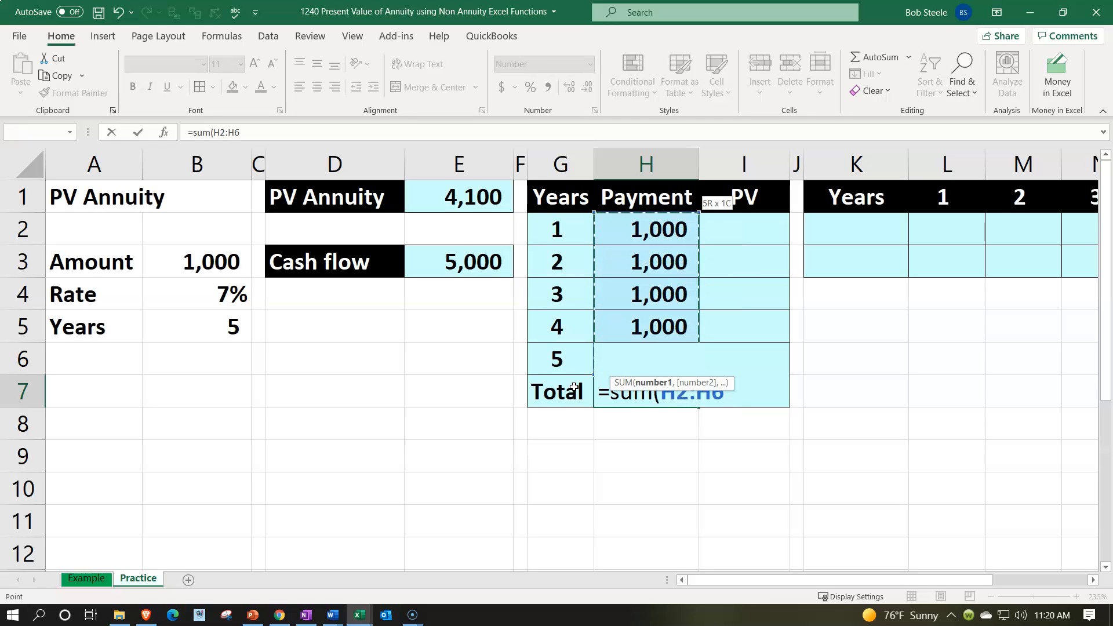
key(Return)
Calculate the year 1 present value in I2 with -PV($B$4,G2,,H2), making the rate reference absolute and leaving the payment argument empty.
key(Right)
key(Right)
key(Up)
key(Up)
key(Up)
key(Up)
key(Up)
key(Up)
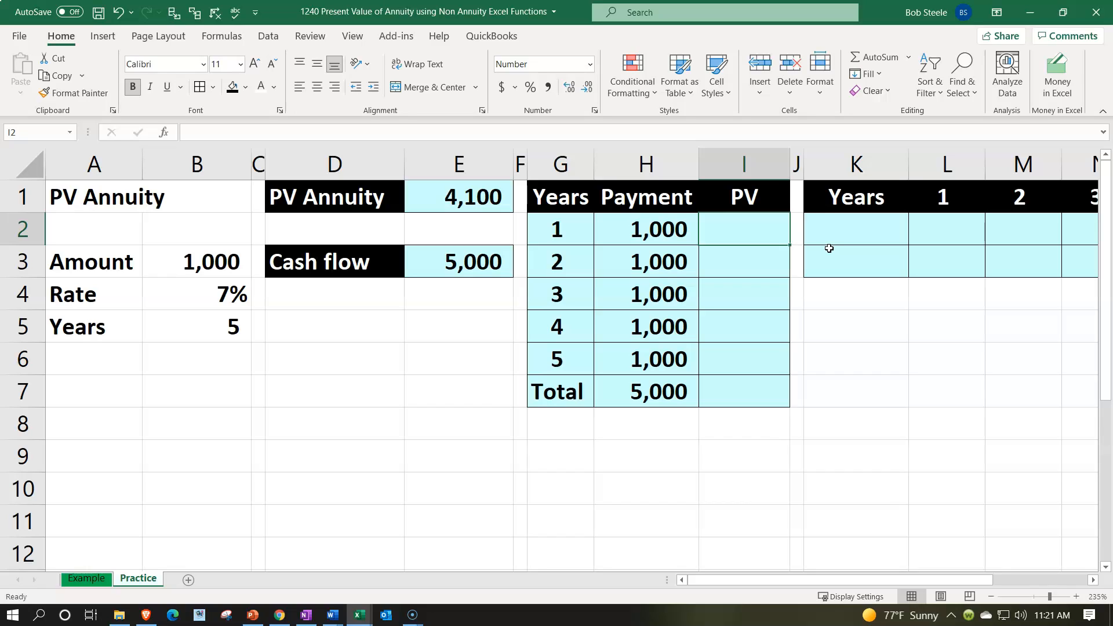
text(-pv)
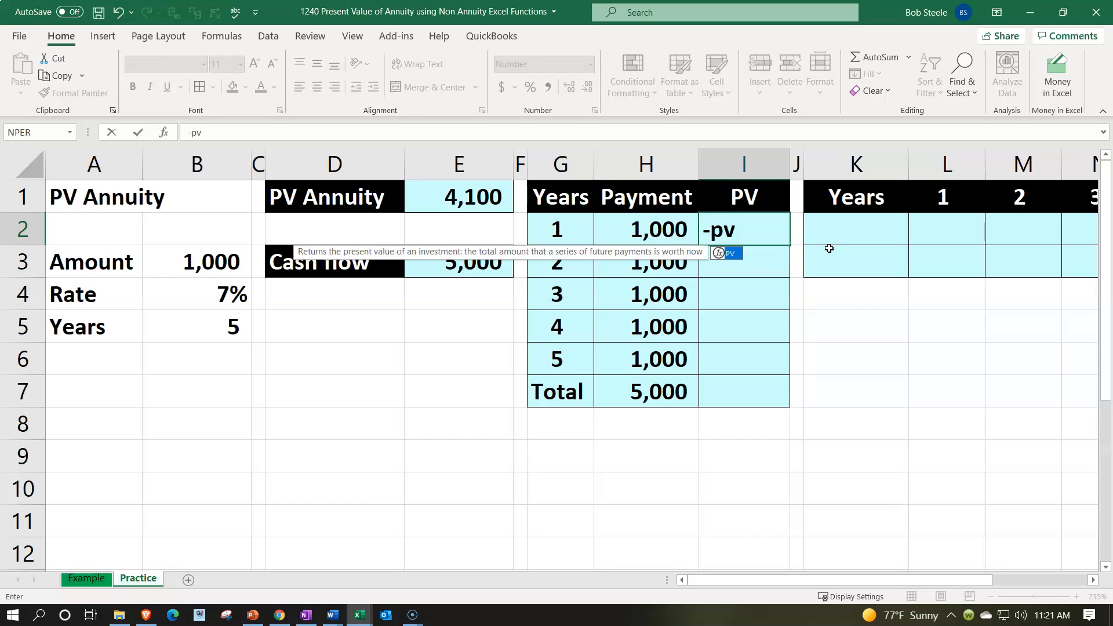
text(()
key(Left)
key(Left)
key(Left)
key(Left)
key(Left)
key(Left)
key(Left)
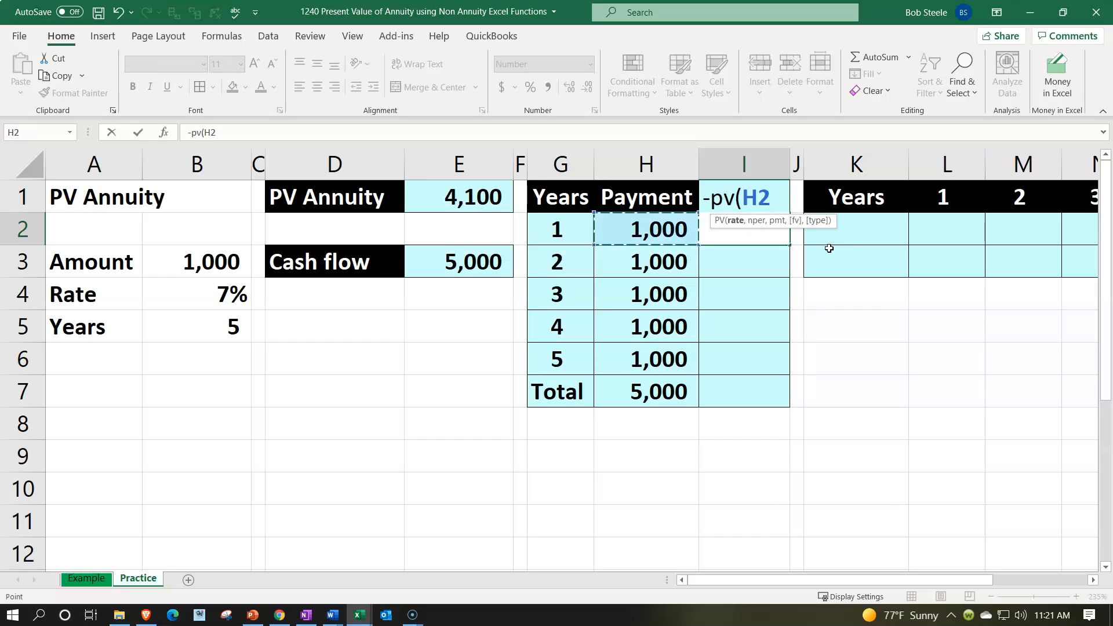
key(Down)
key(Down)
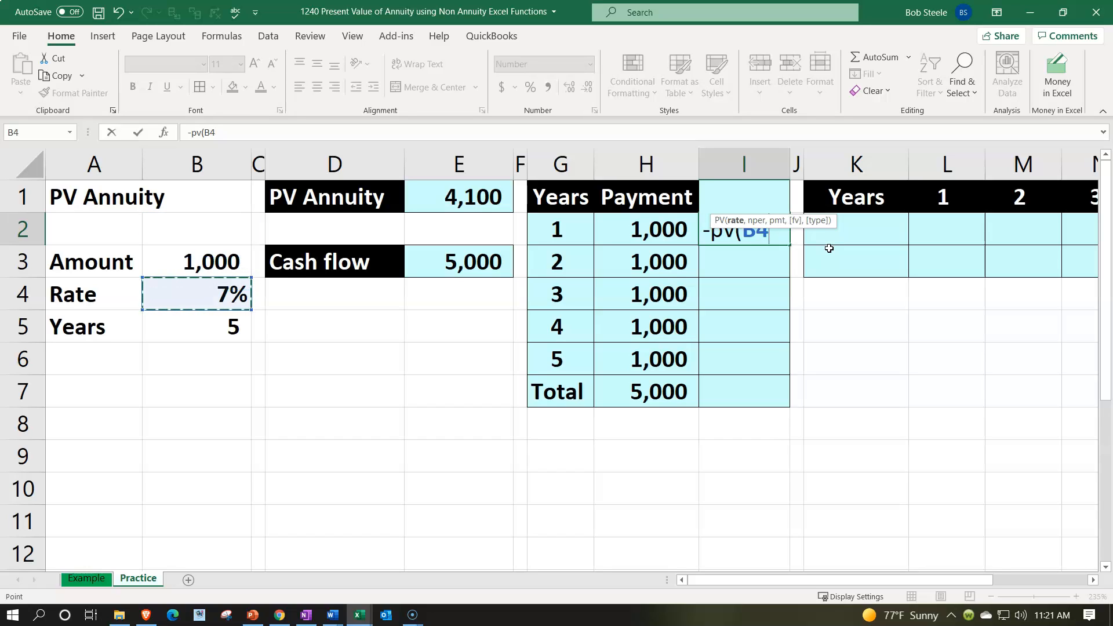
key(F4)
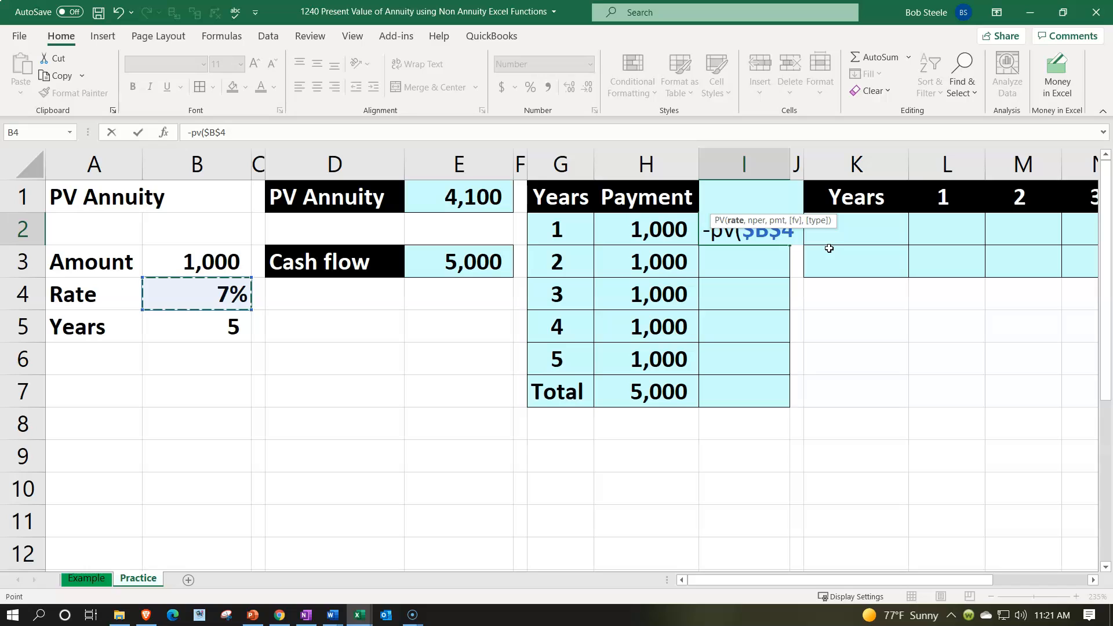
drag(773, 230, 769, 265)
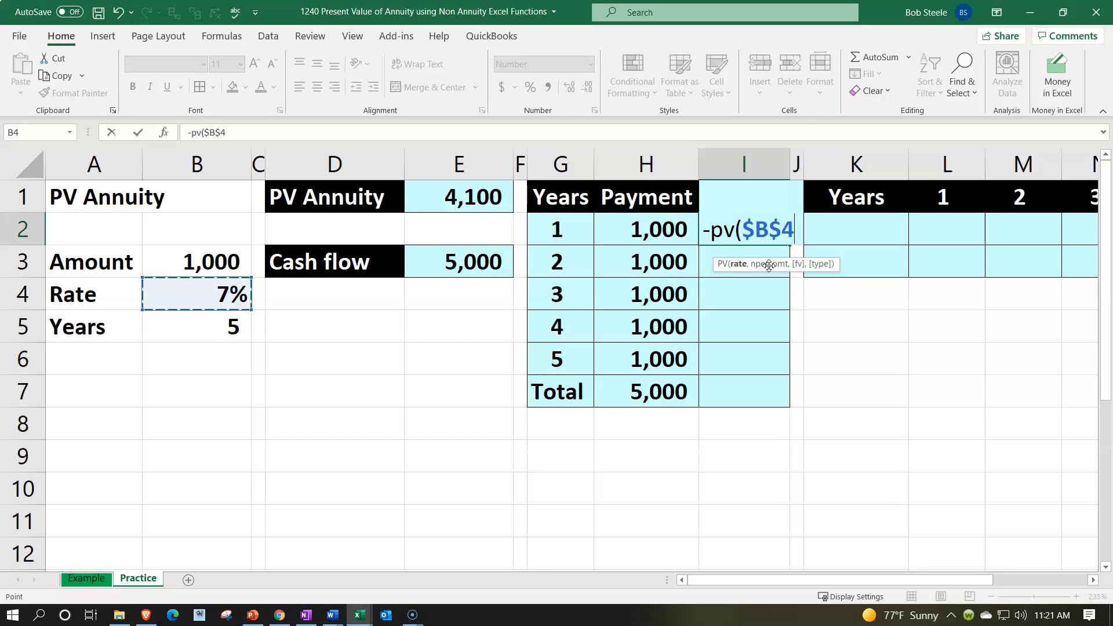
text(,)
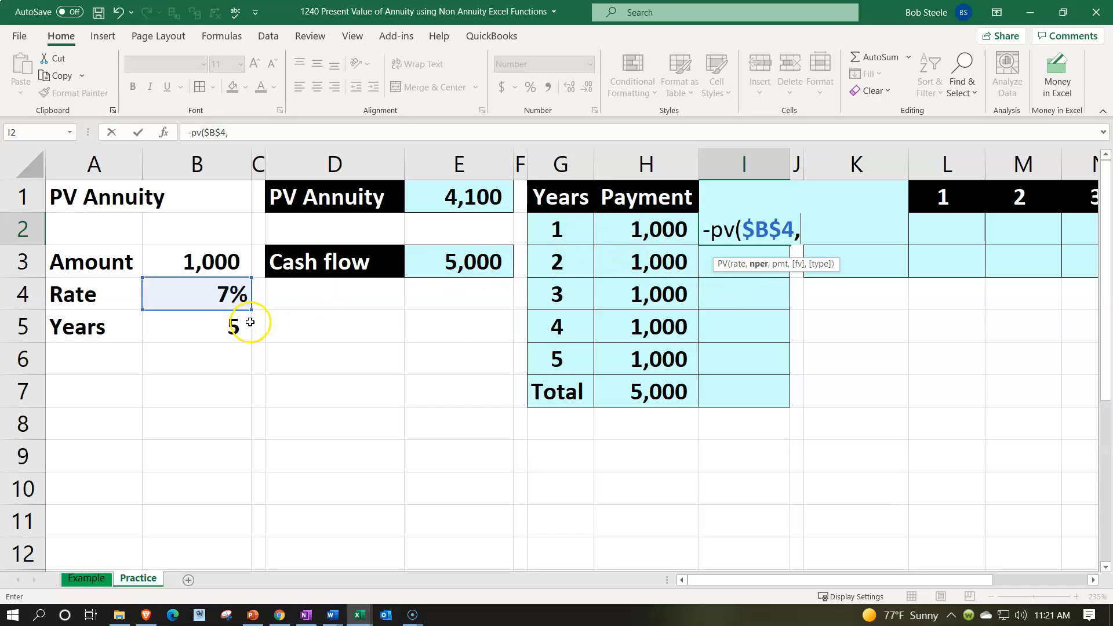
click(559, 222)
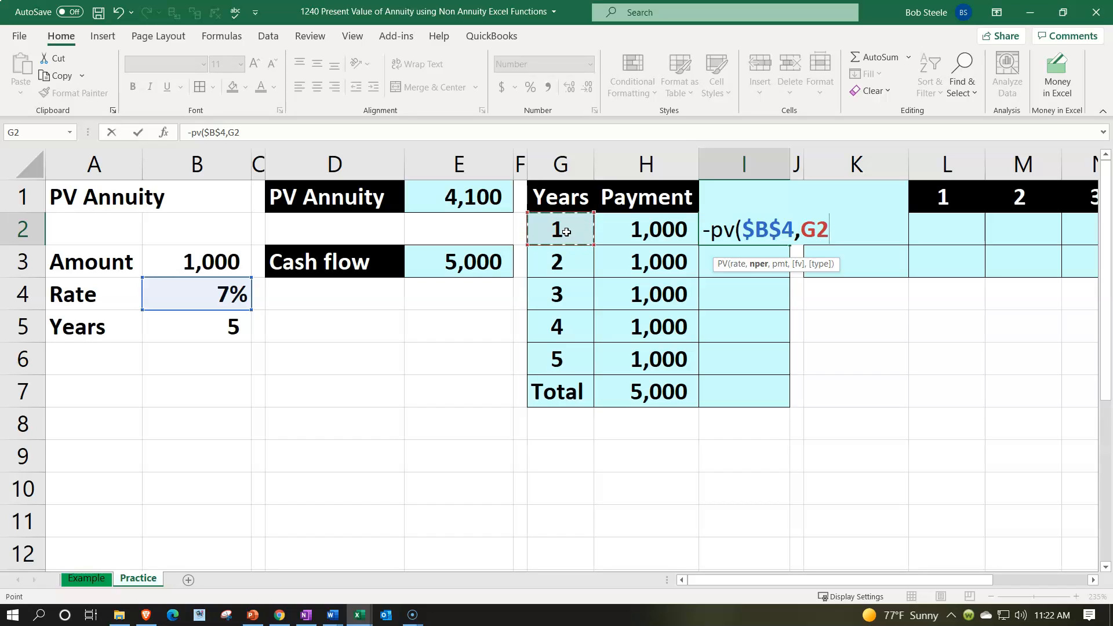
click(817, 231)
text(,,)
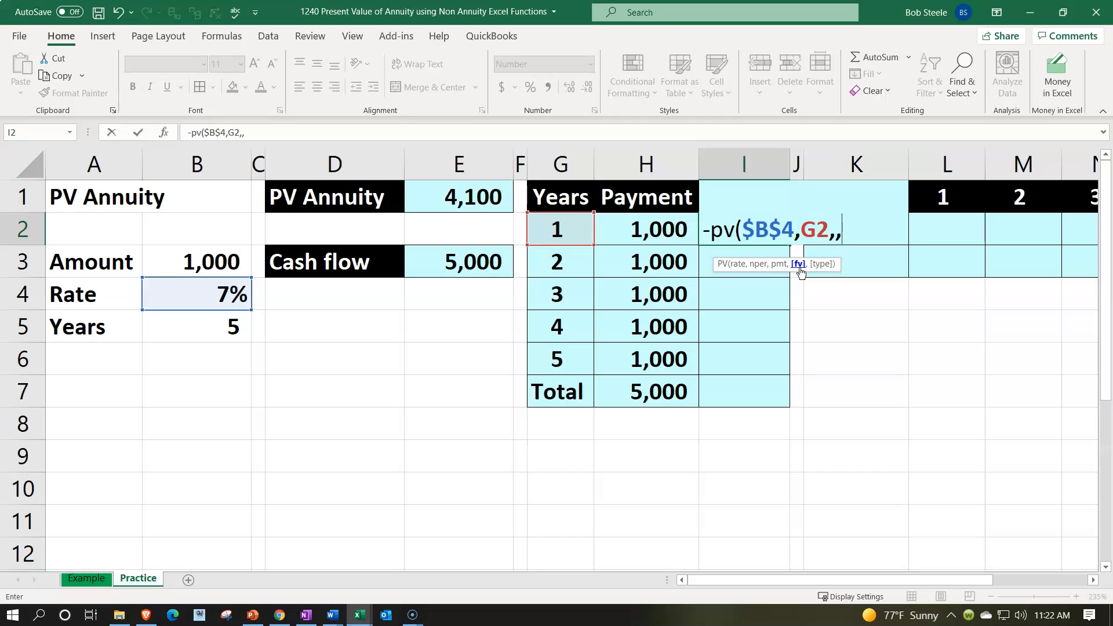
click(668, 218)
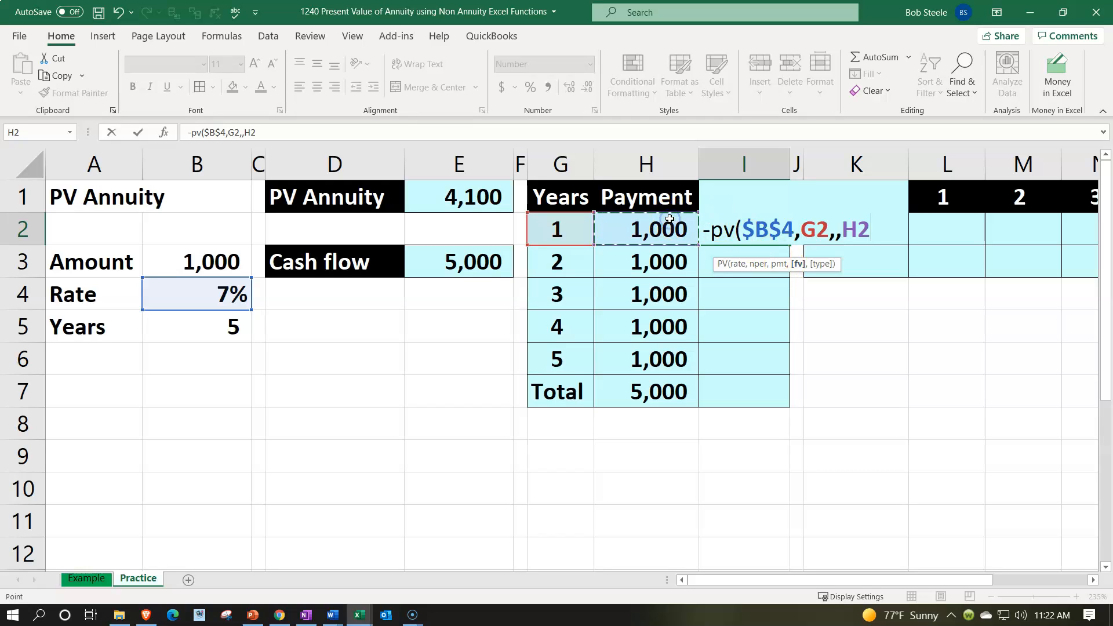
key(Return)
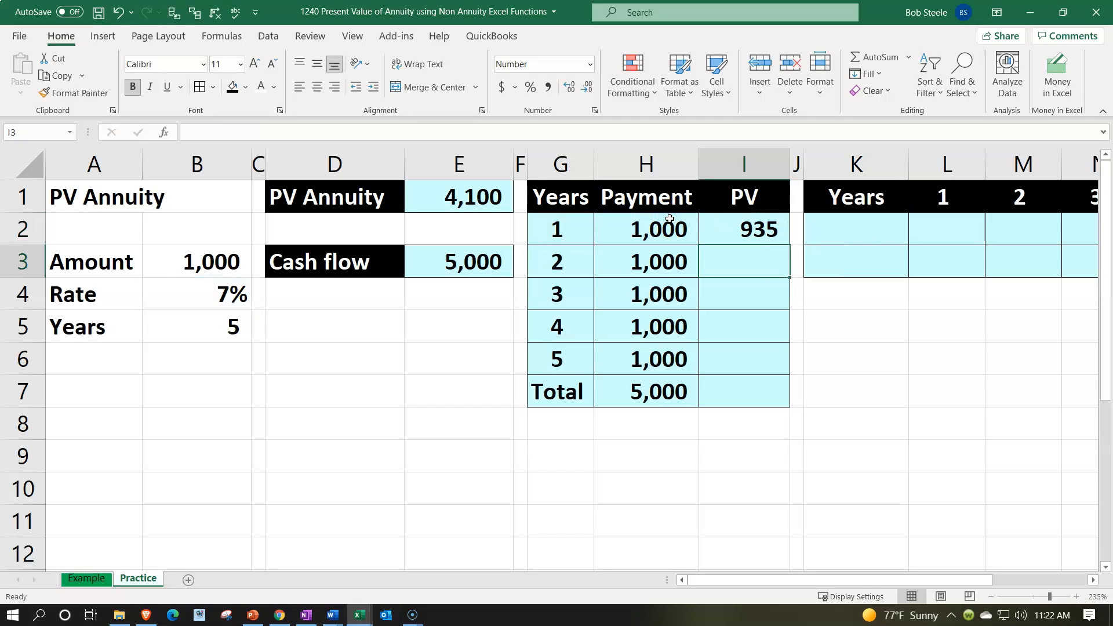
key(Up)
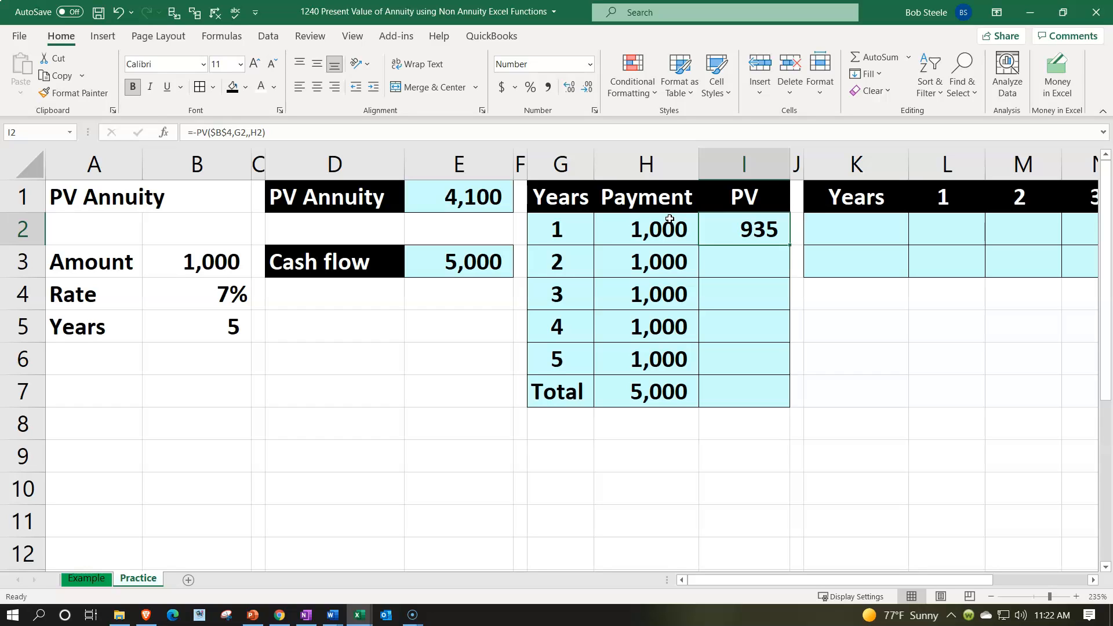
Calculate the year 2 present value in I3 with -PV(B4,G3,,H3), using the payment as the future value.
click(705, 260)
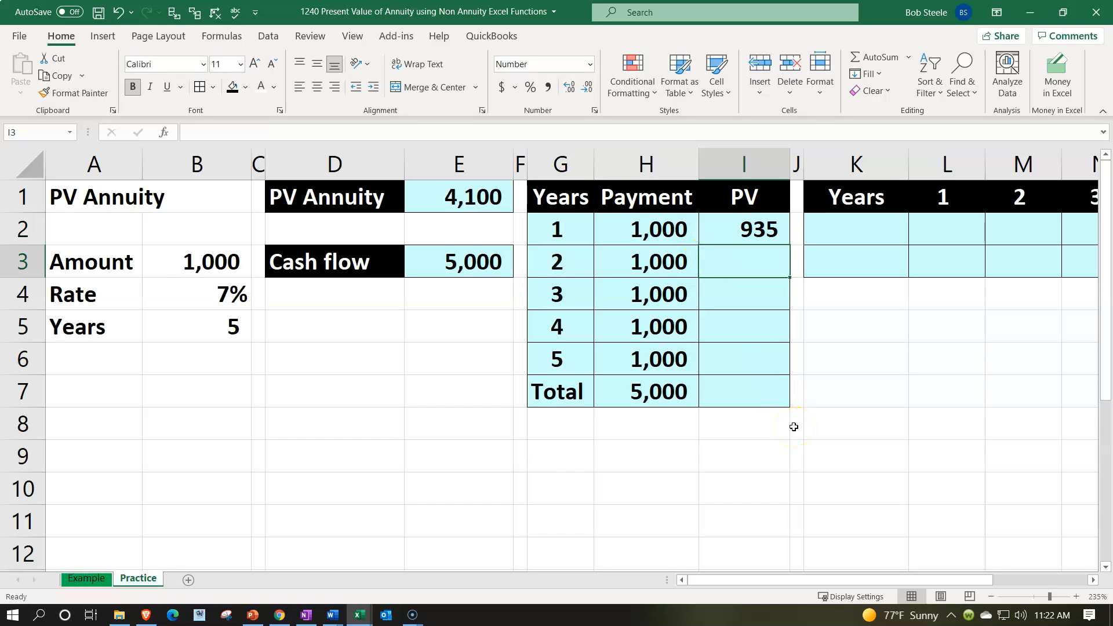
text(-)
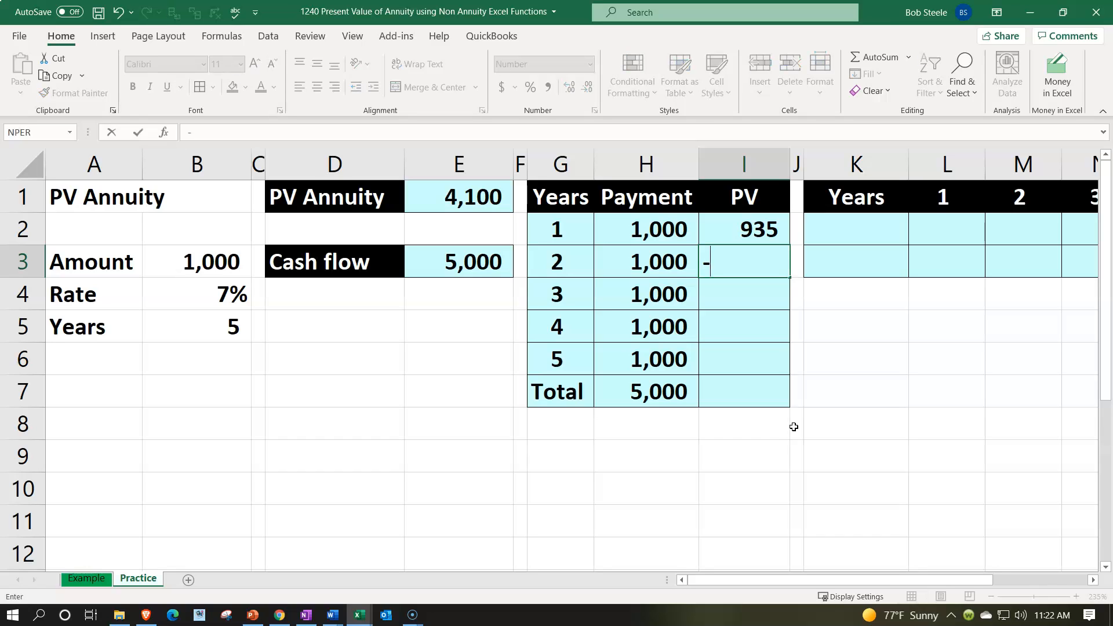
text(pv()
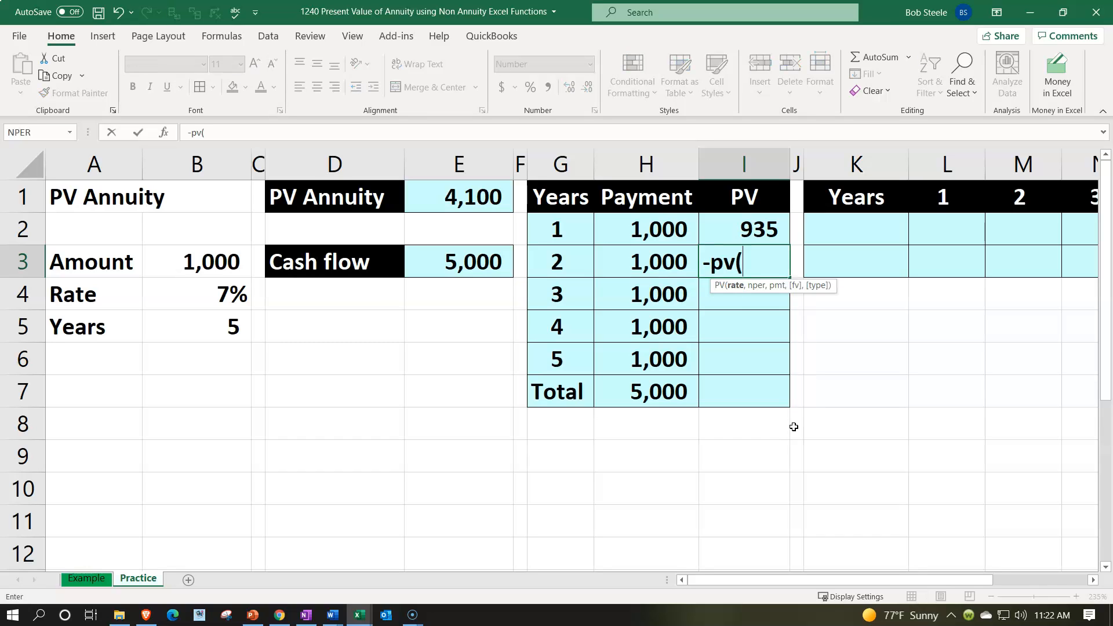
key(Left)
key(Left)
key(Left)
key(Left)
key(Left)
key(Left)
key(Left)
key(Down)
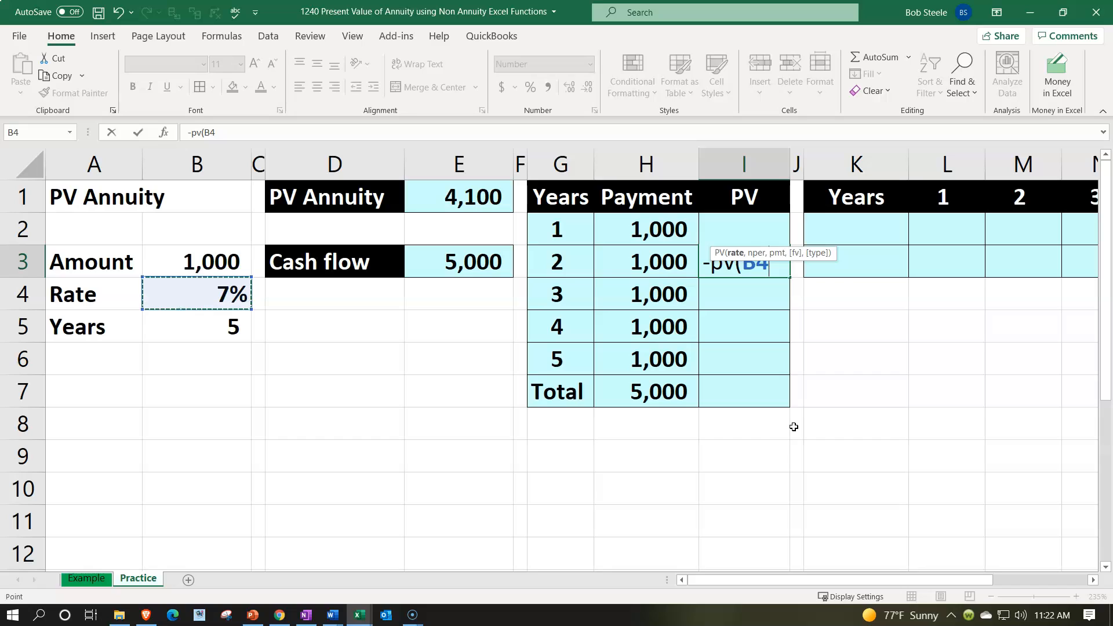
text(,)
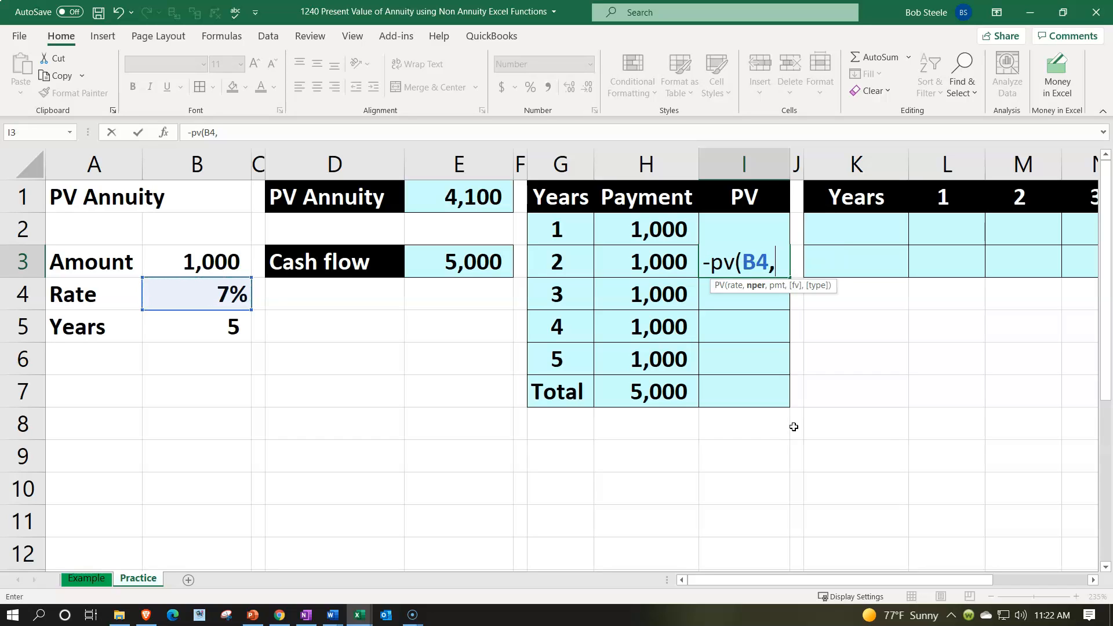
key(Left)
key(Left)
key(Left)
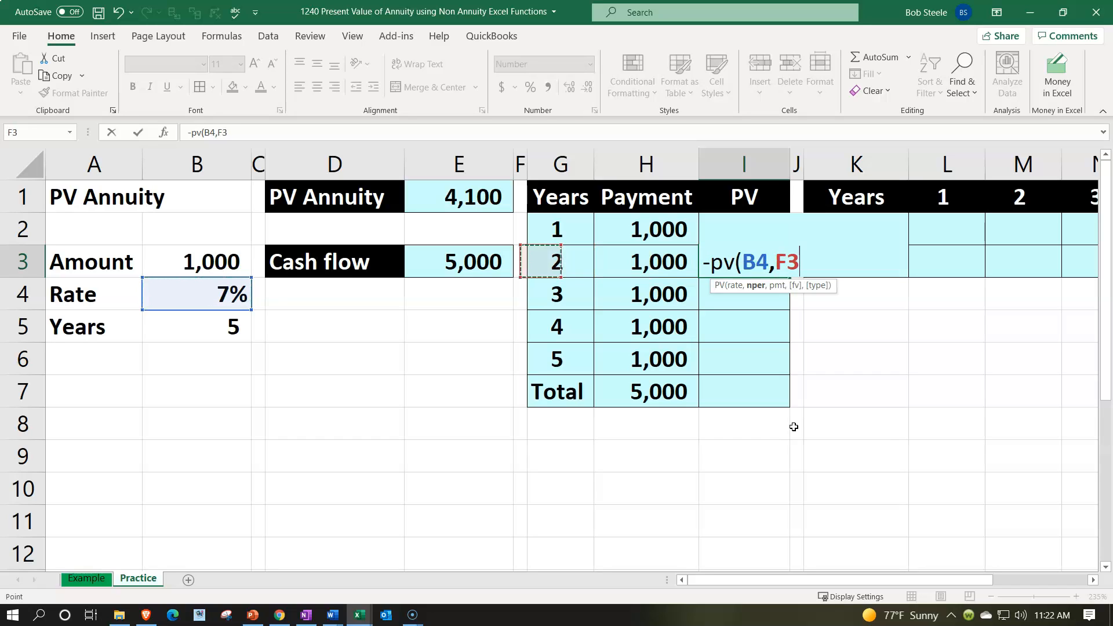
key(Right)
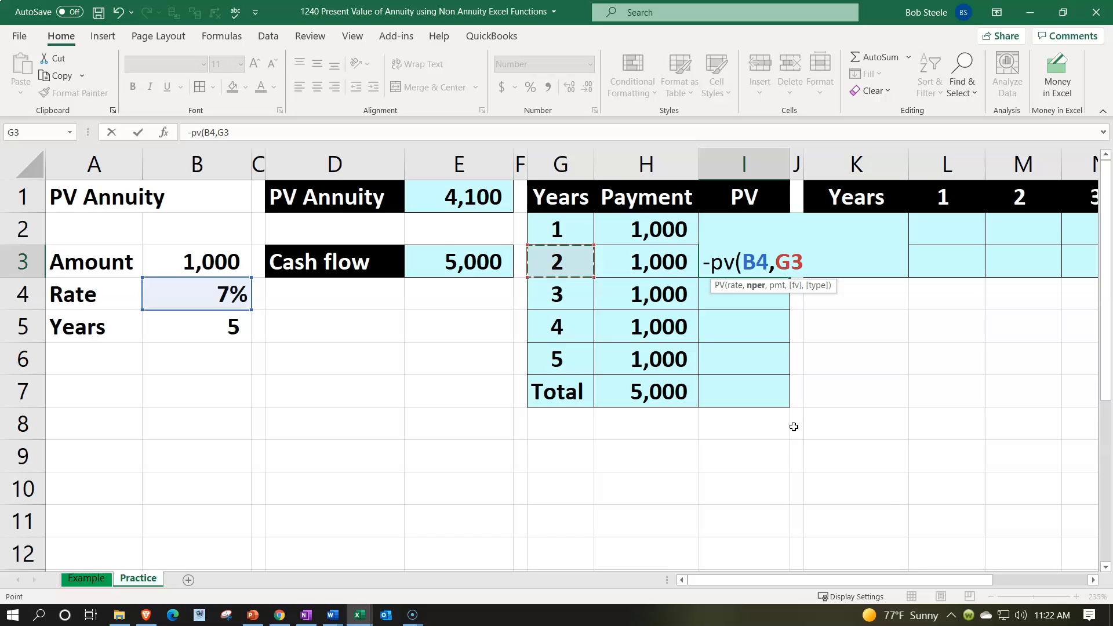
text(,,)
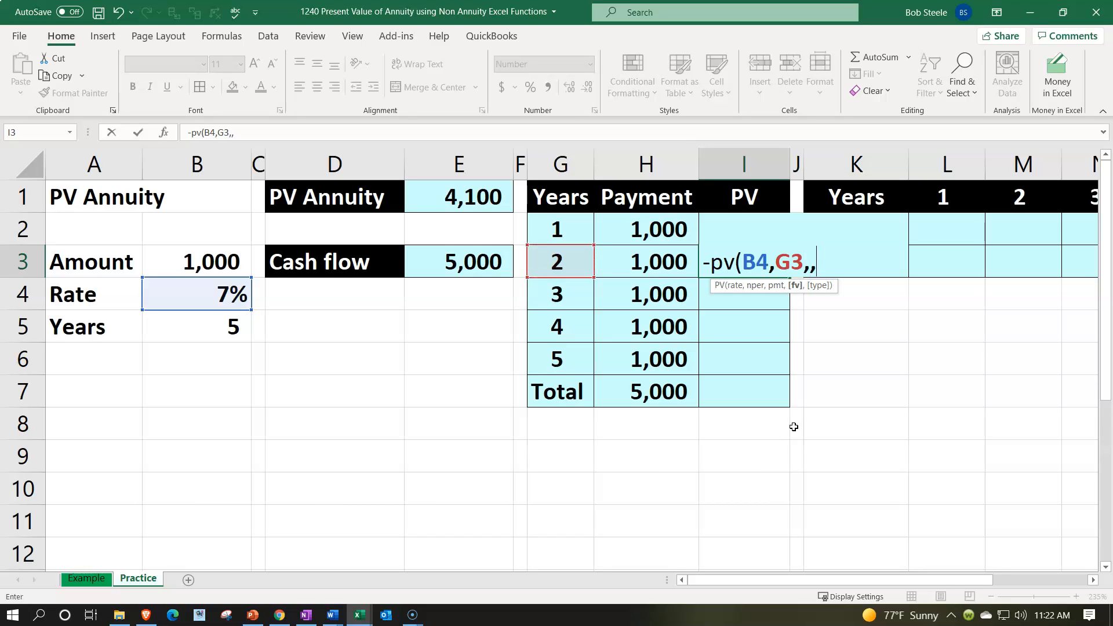
key(Left)
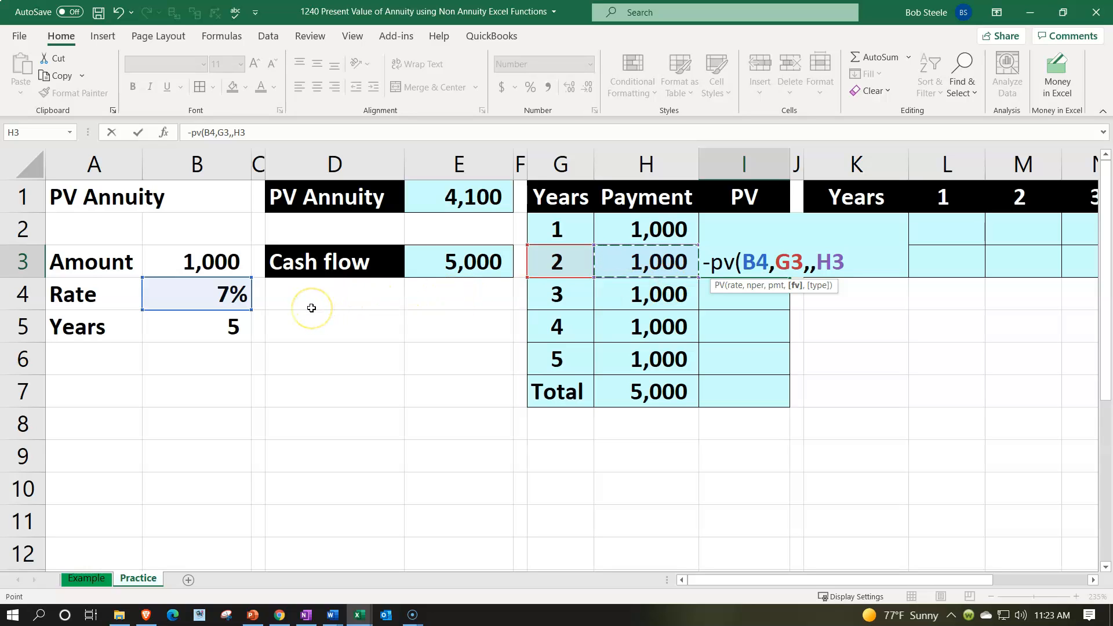
key(Return)
Calculate the year 3 present value in I4 with -PV(B4,G4,,H4), leaving the payment argument empty.
text(-pv()
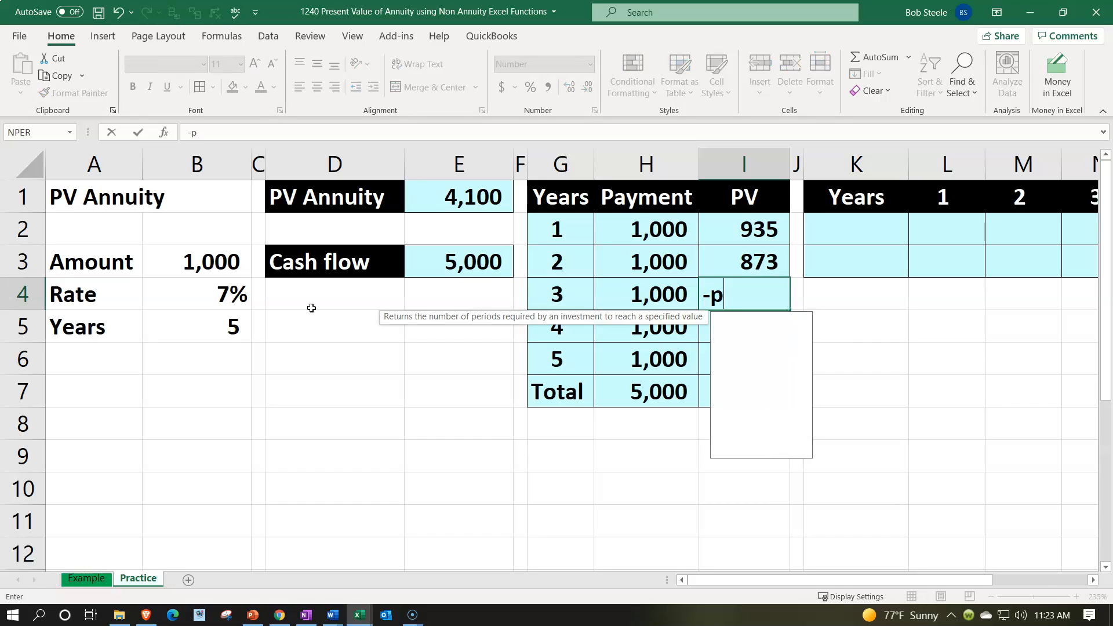
key(Left)
key(Left)
key(Left)
key(Left)
key(Left)
key(Left)
key(Left)
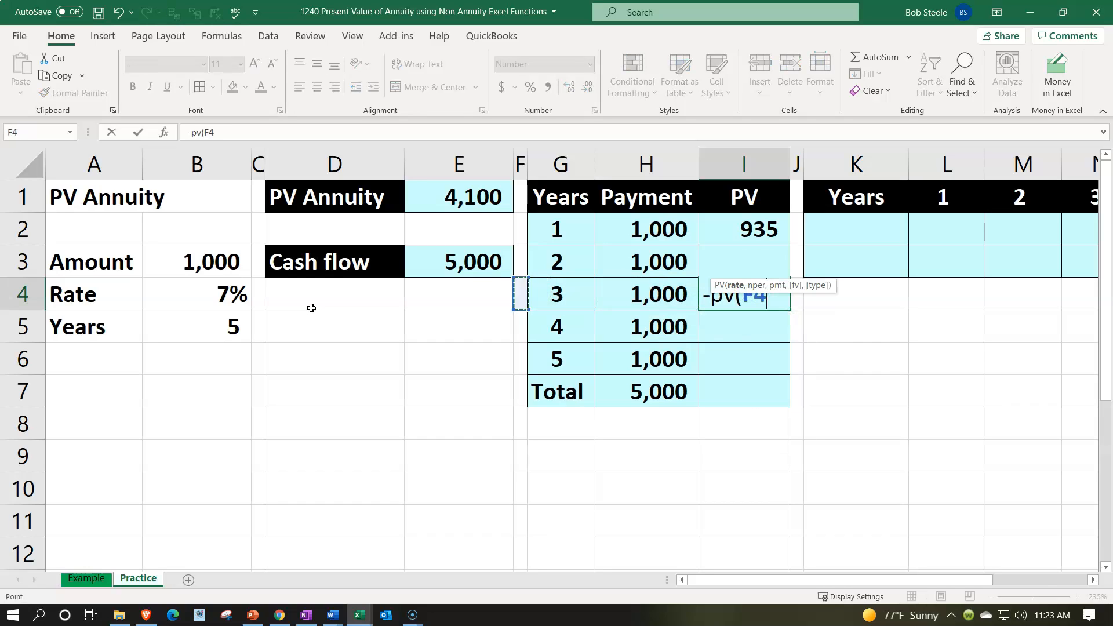
text(,)
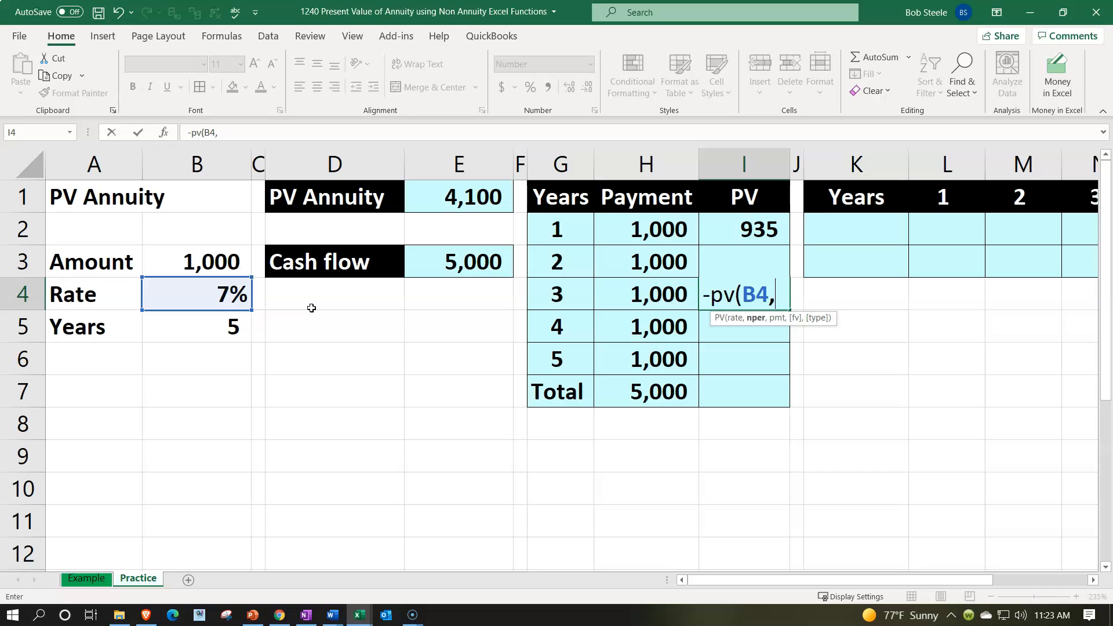
key(Left)
key(Left)
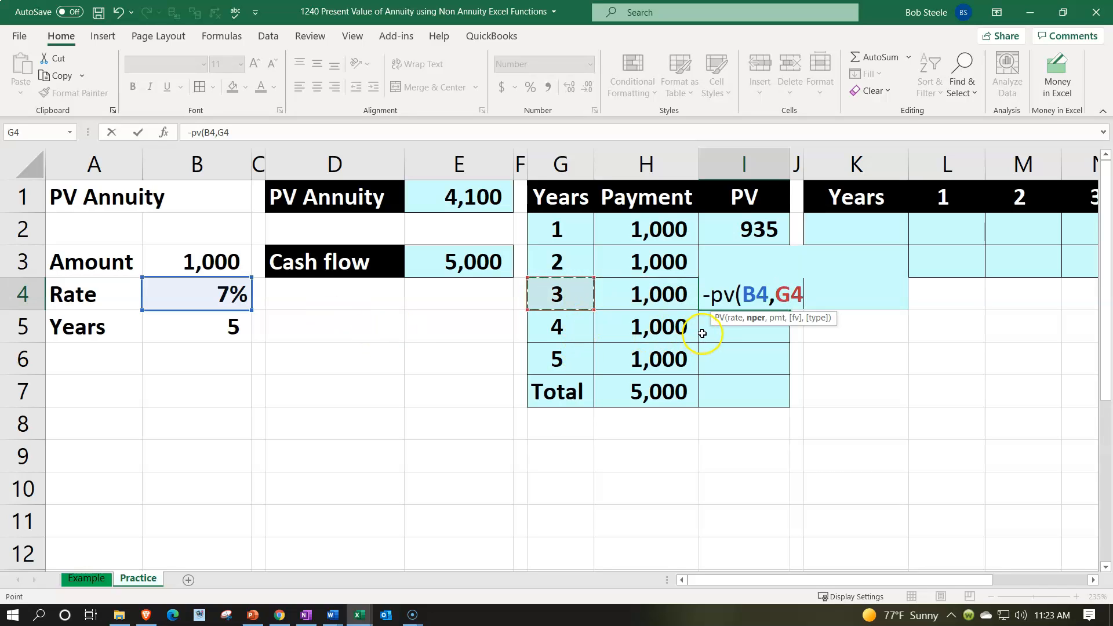
text(,)
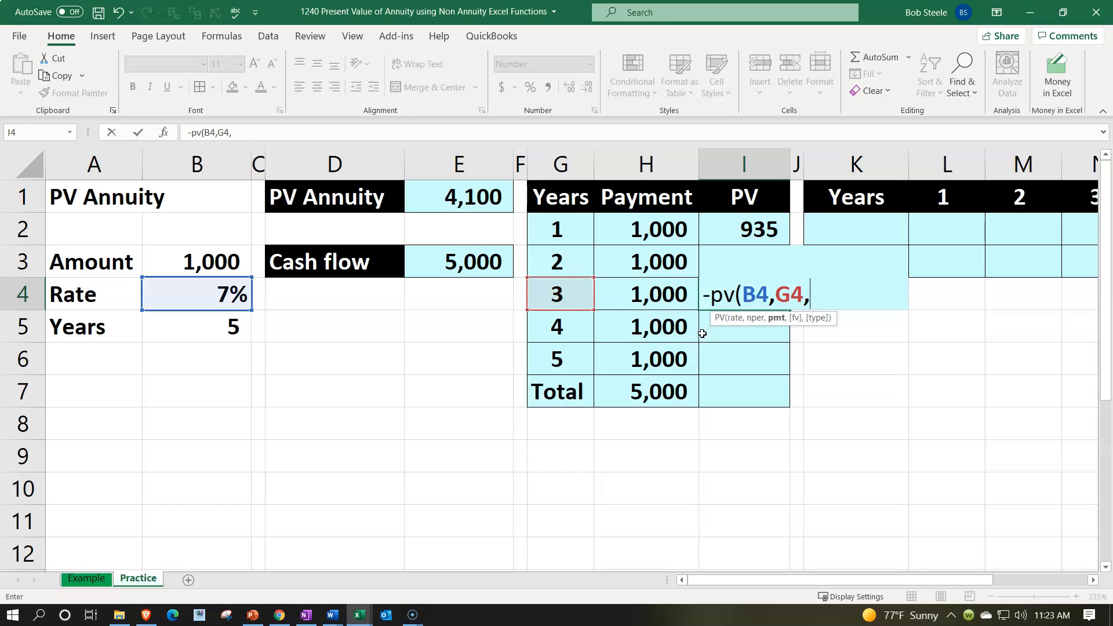
text(,)
key(Left)
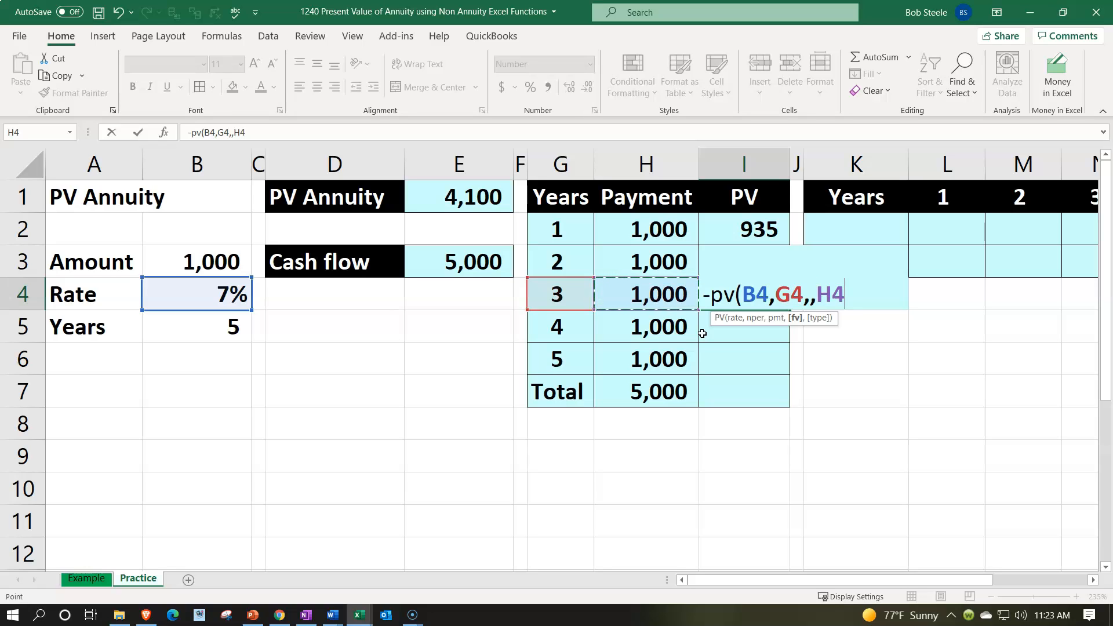
key(Return)
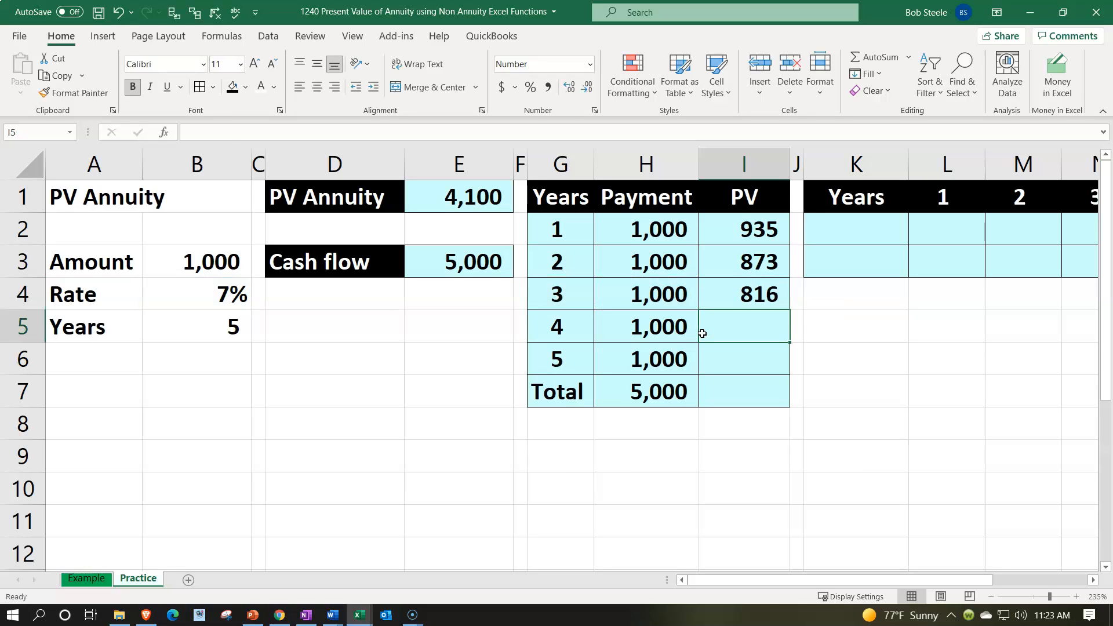
click(665, 294)
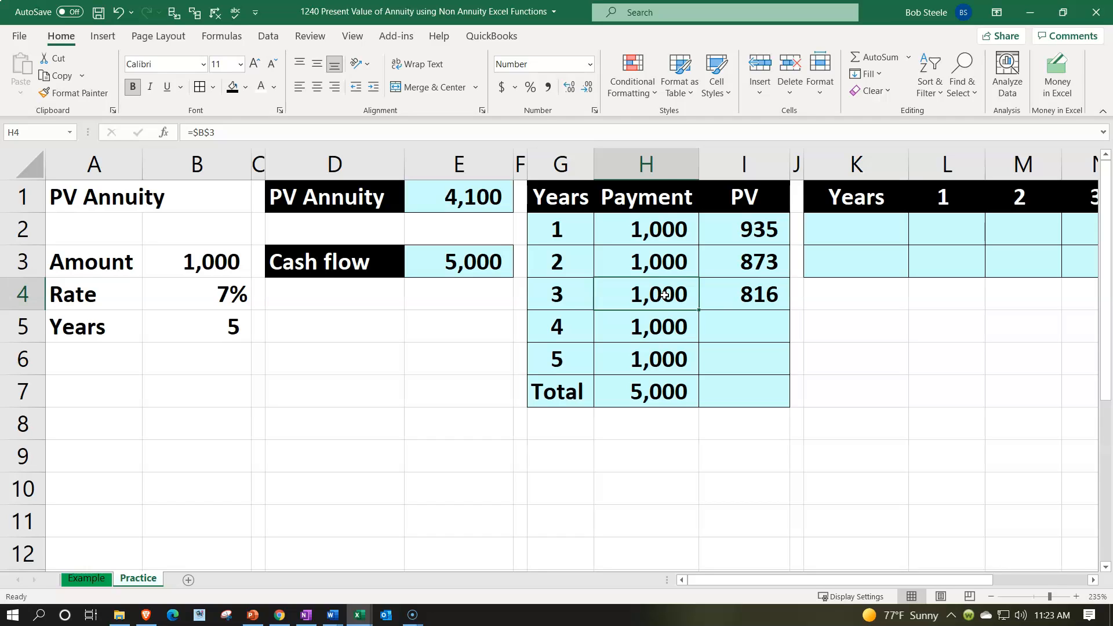
key(Left)
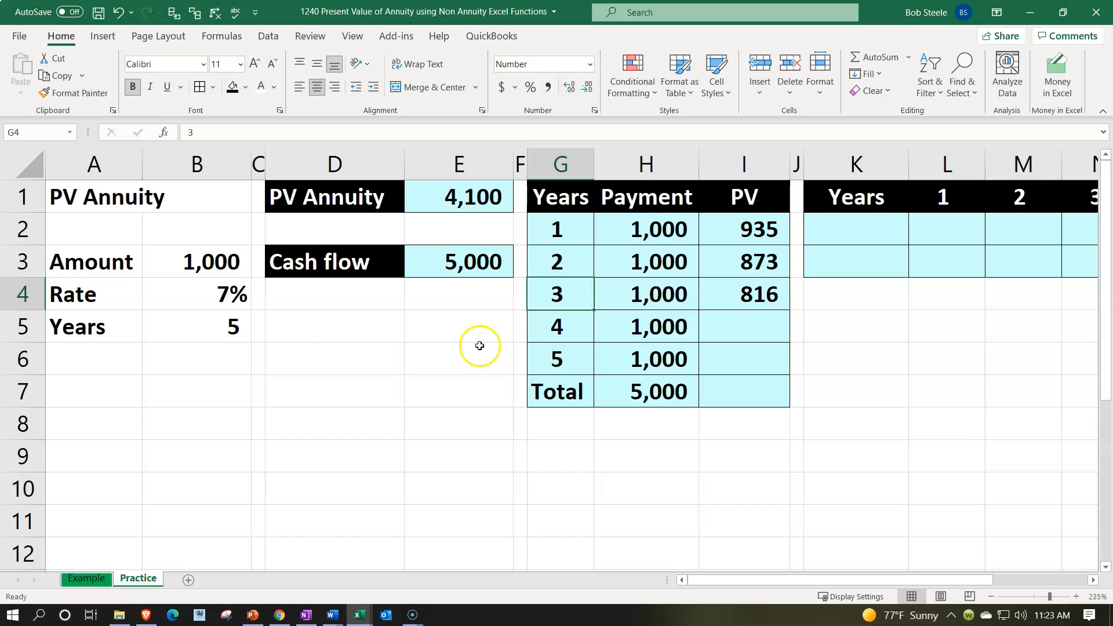
Calculate the year 4 present value in I5 with -PV(B4,G5,,H5), leaving the payment argument empty.
click(711, 233)
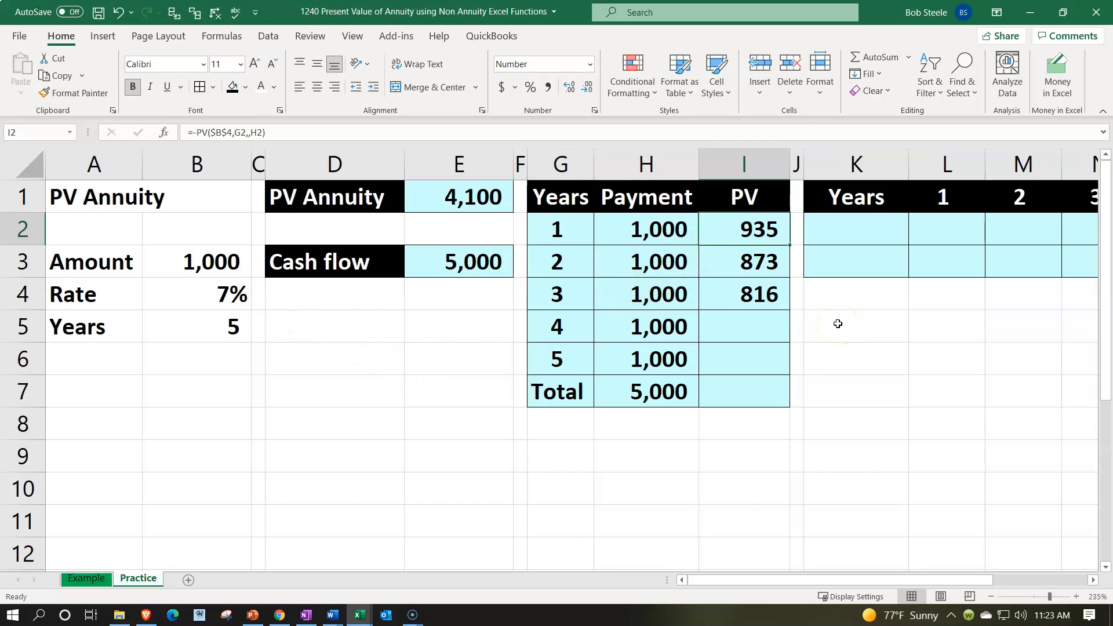
key(Down)
key(Down)
key(Down)
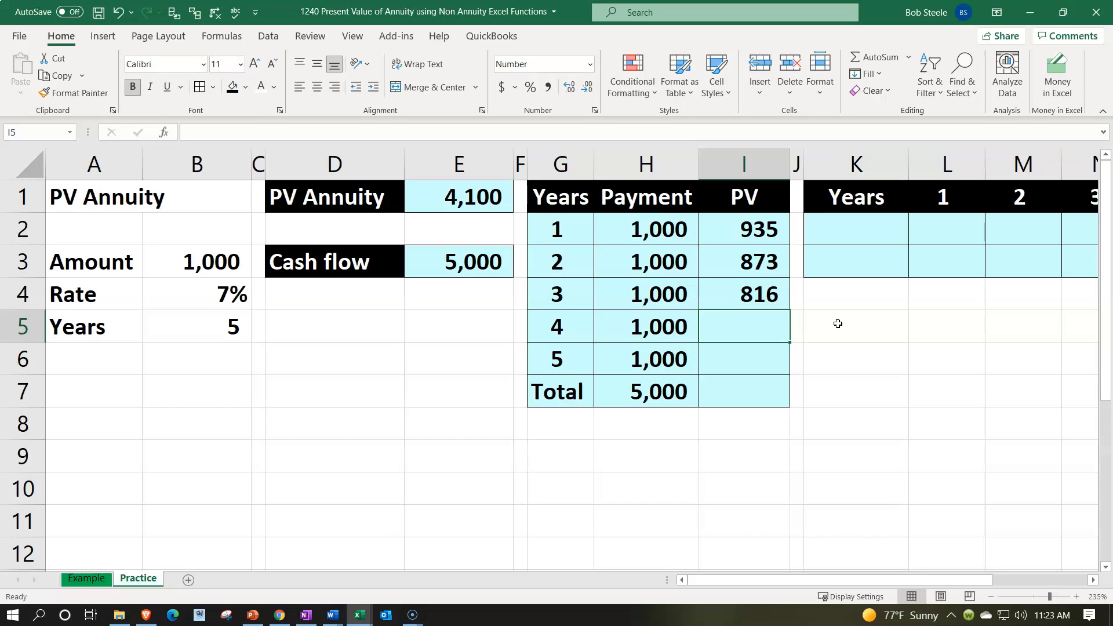
click(462, 207)
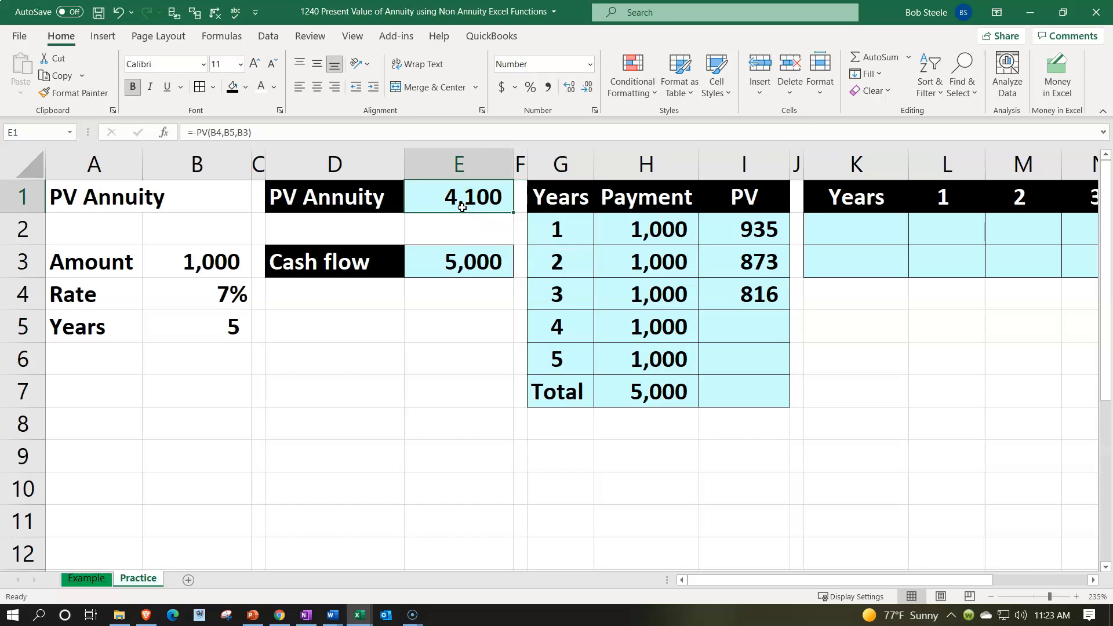
click(775, 332)
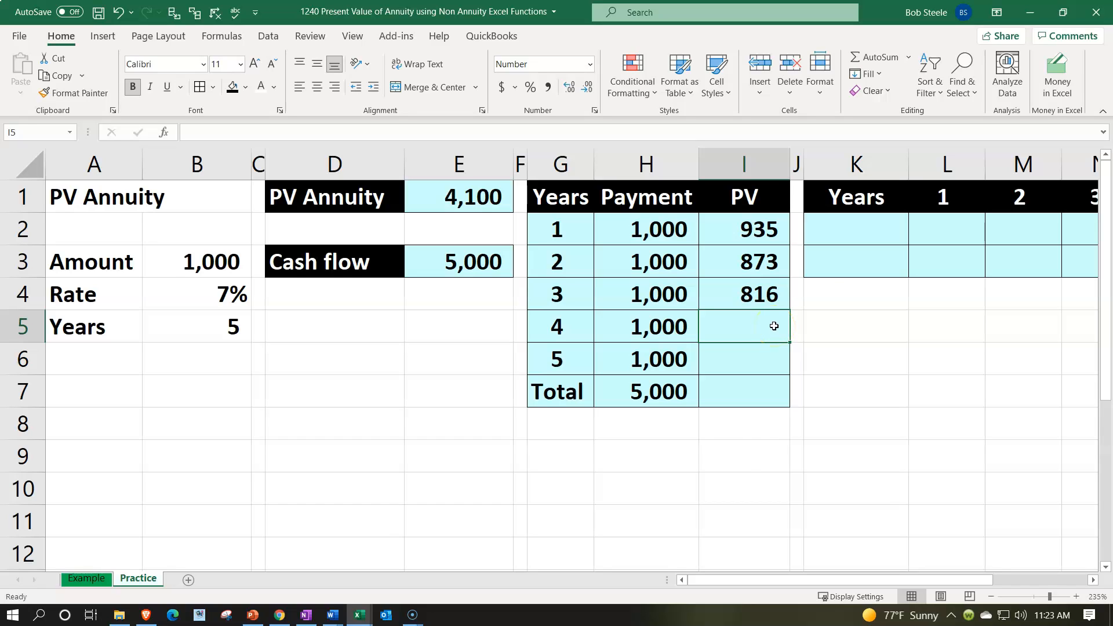
text(-pv()
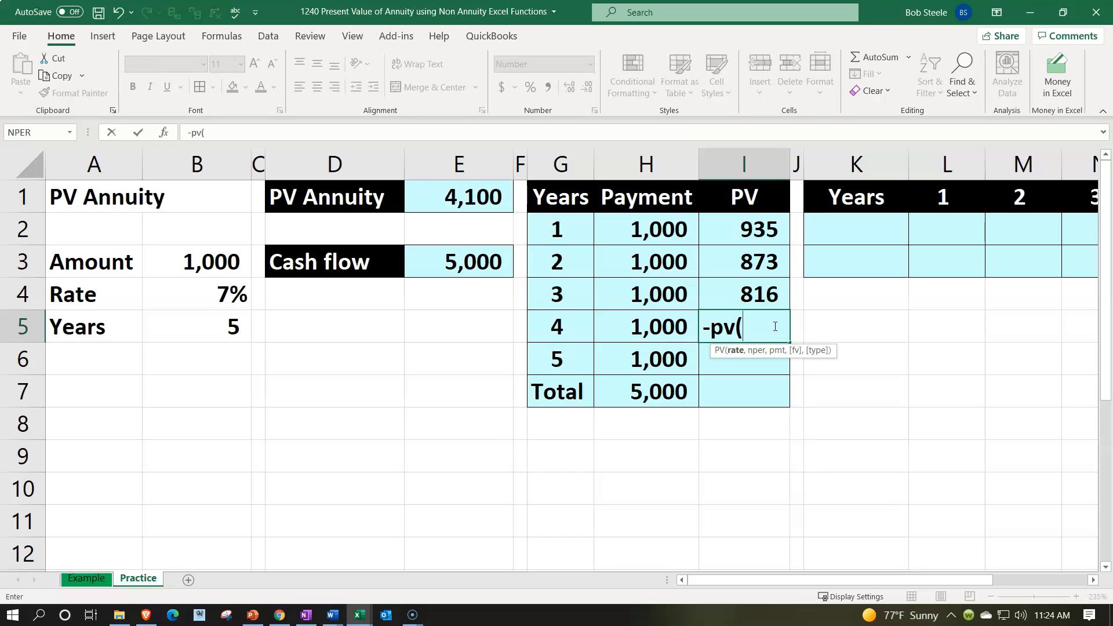
key(Left)
key(Left)
key(Left)
key(Left)
key(Left)
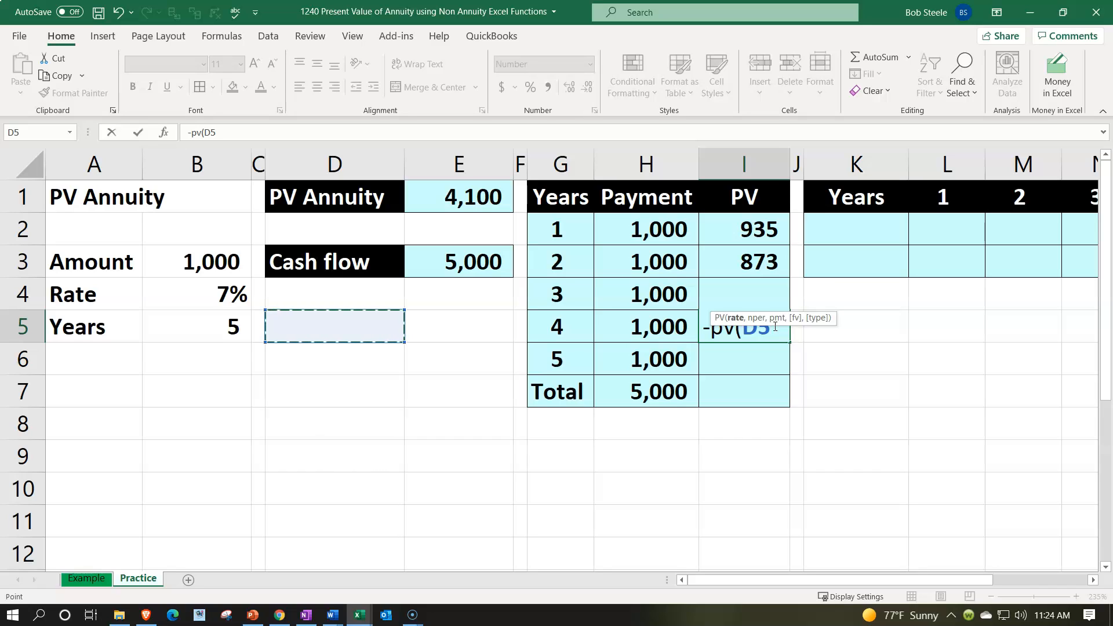
key(Left)
key(Left)
key(Up)
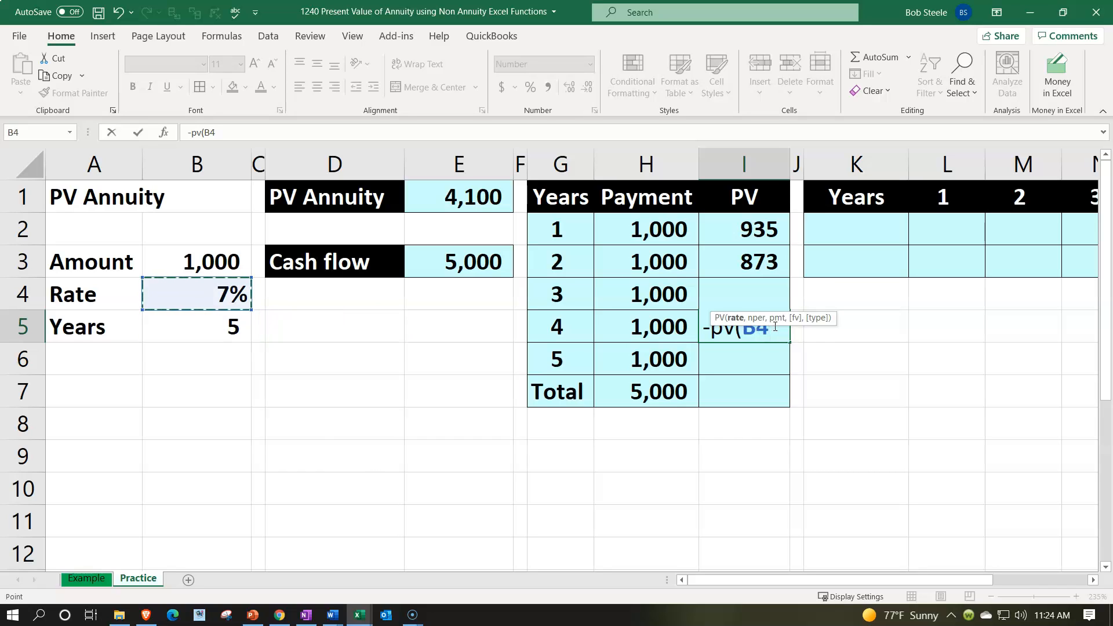
text(,)
key(Left)
key(Left)
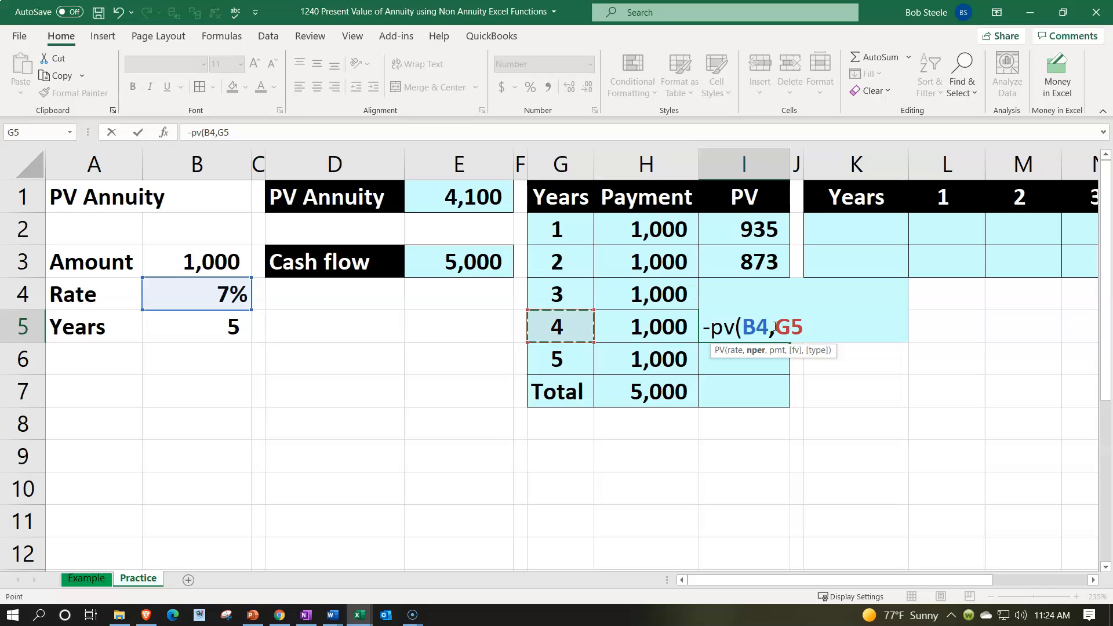
text(,,)
key(Left)
key(Return)
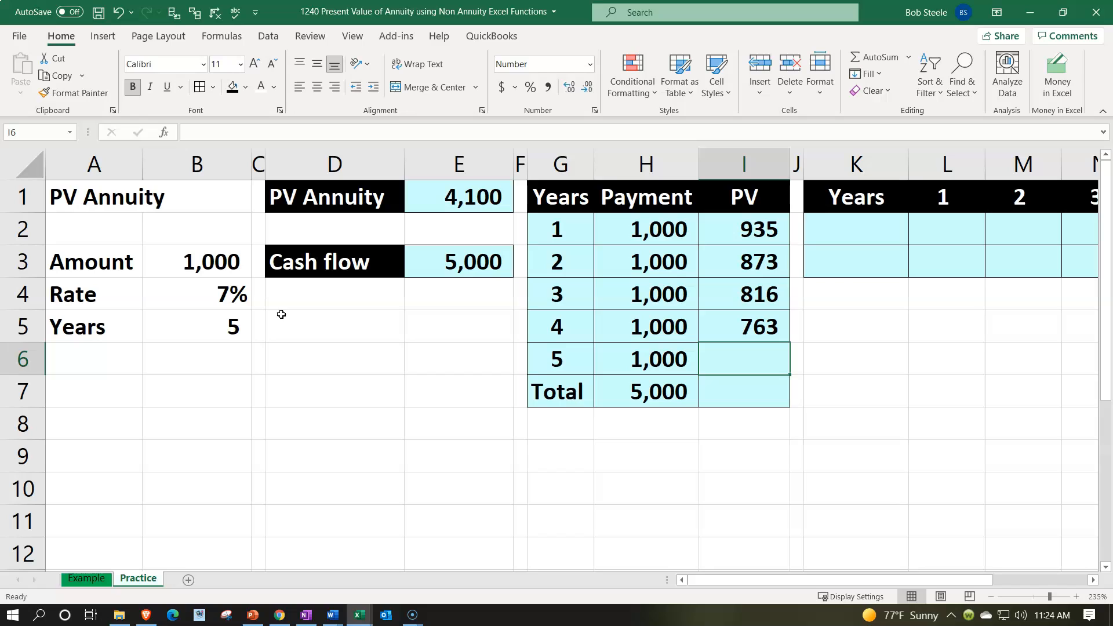
Clear the year 1 to 4 present value formulas in I2:I5.
click(740, 233)
drag(740, 233, 733, 328)
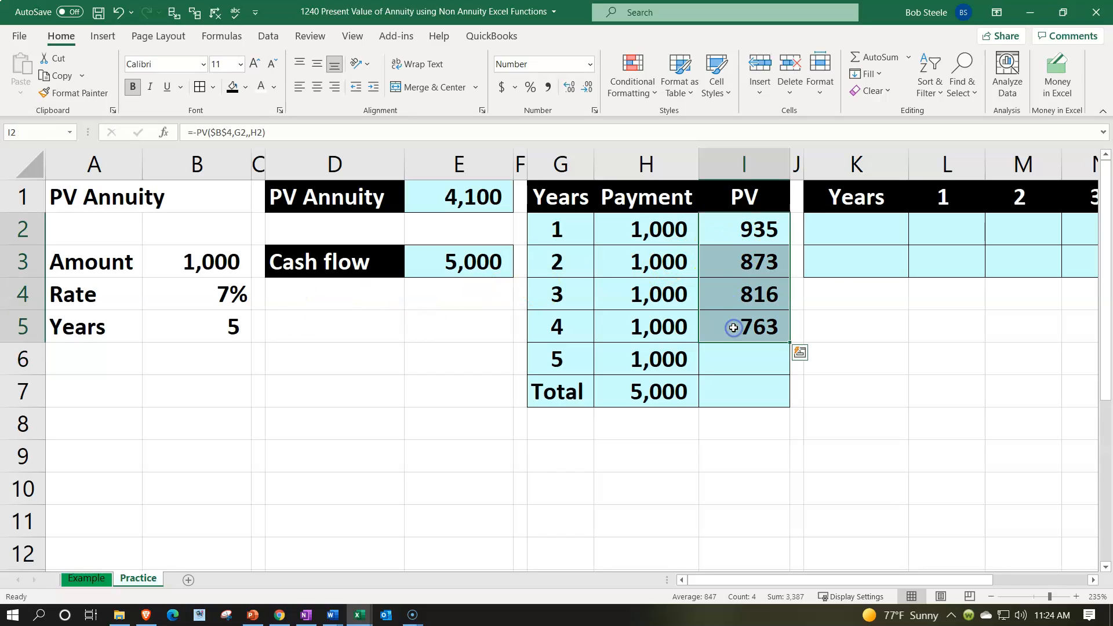
key(Delete)
key(shift+Up)
key(shift+Up)
key(shift+Up)
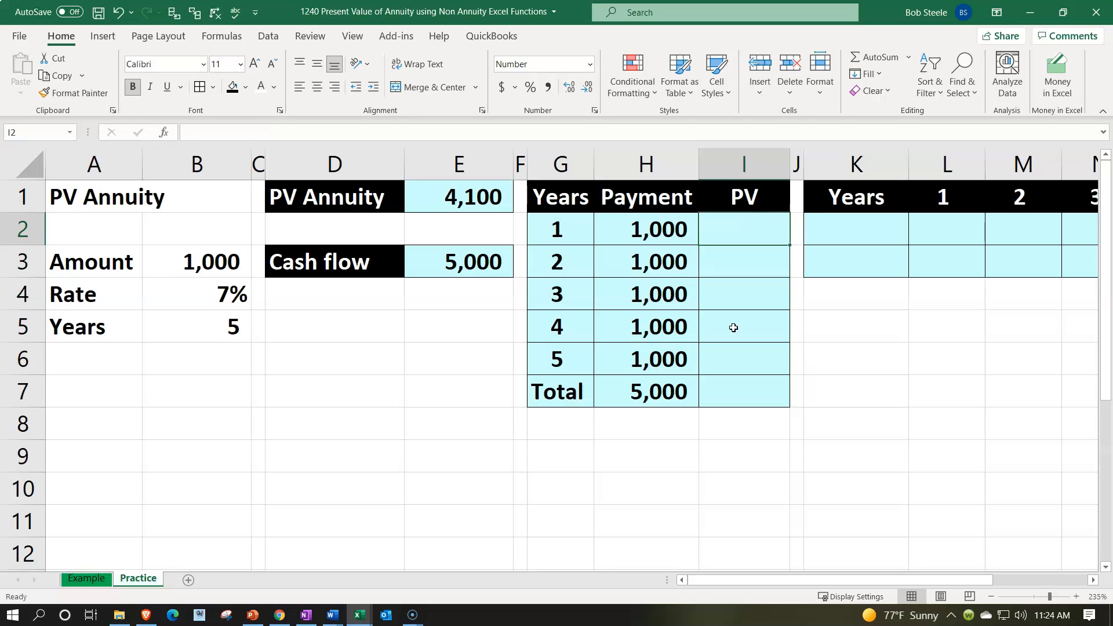
Enter -PV($B$4,G2,,H2) in I2 for the year 1 present value, with an absolute rate reference and no payment argument.
text(-)
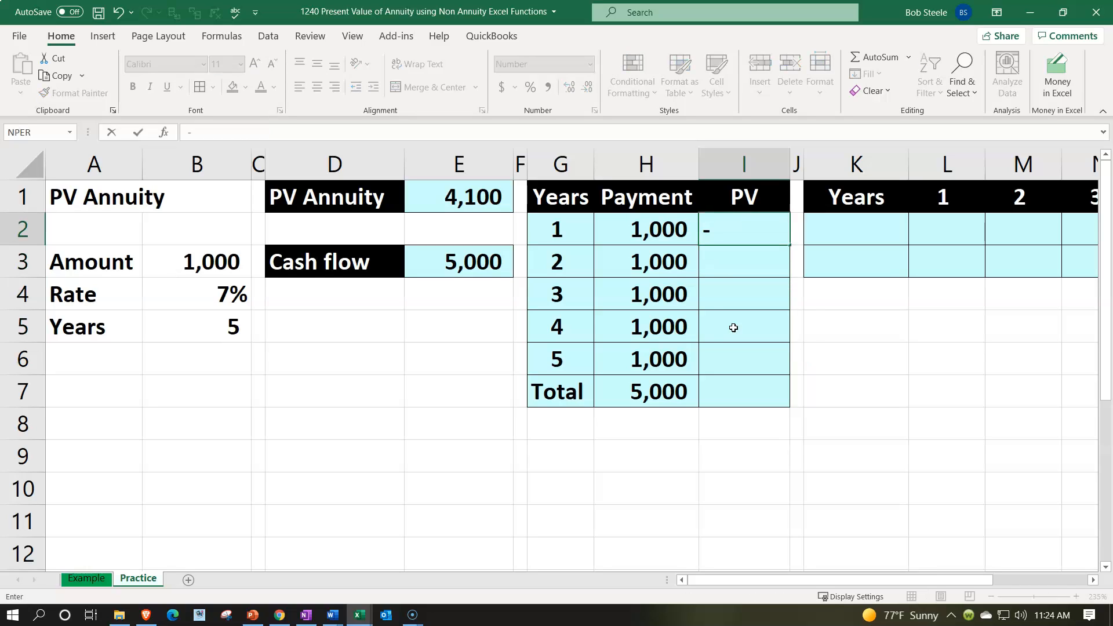
text(pv()
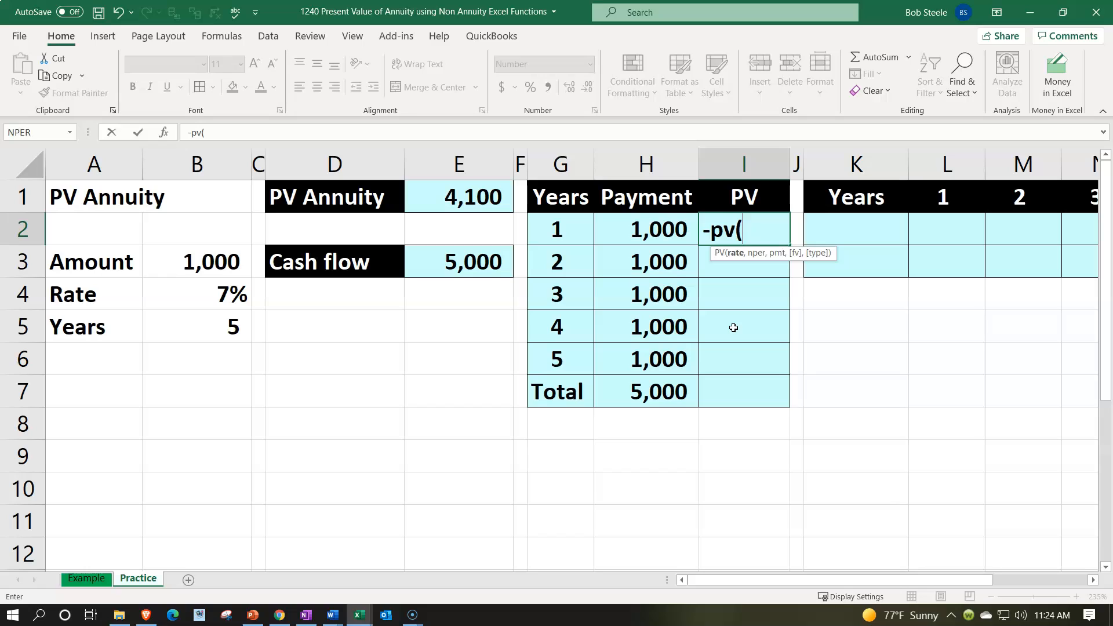
key(Left)
key(Left)
key(Left)
key(Left)
key(Left)
key(Left)
key(Left)
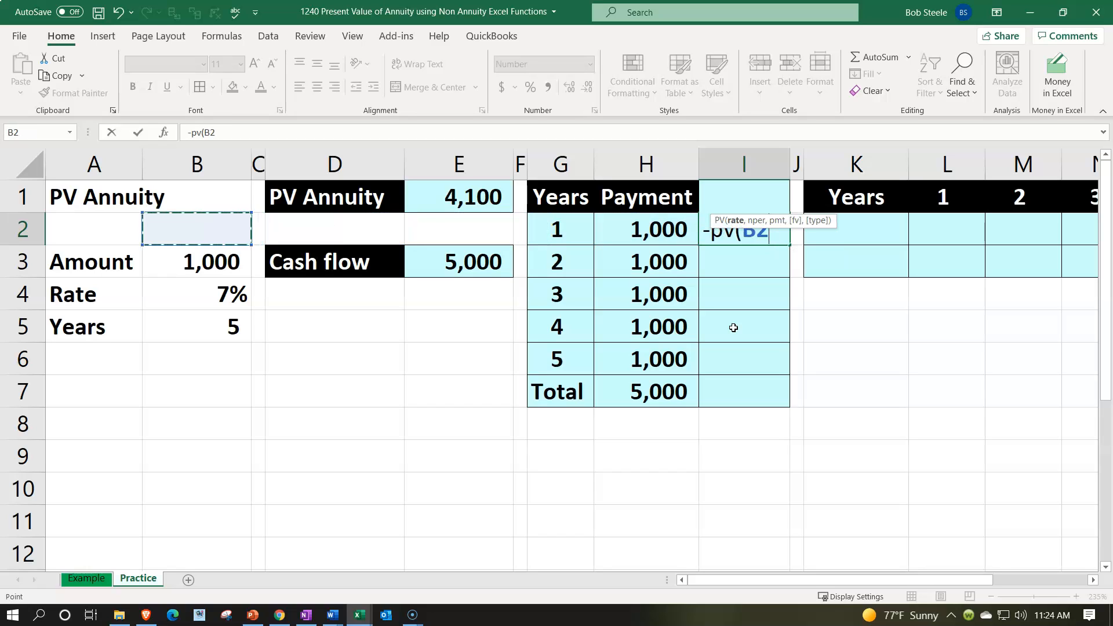
key(Down)
key(Down)
key(F4)
drag(749, 220, 759, 259)
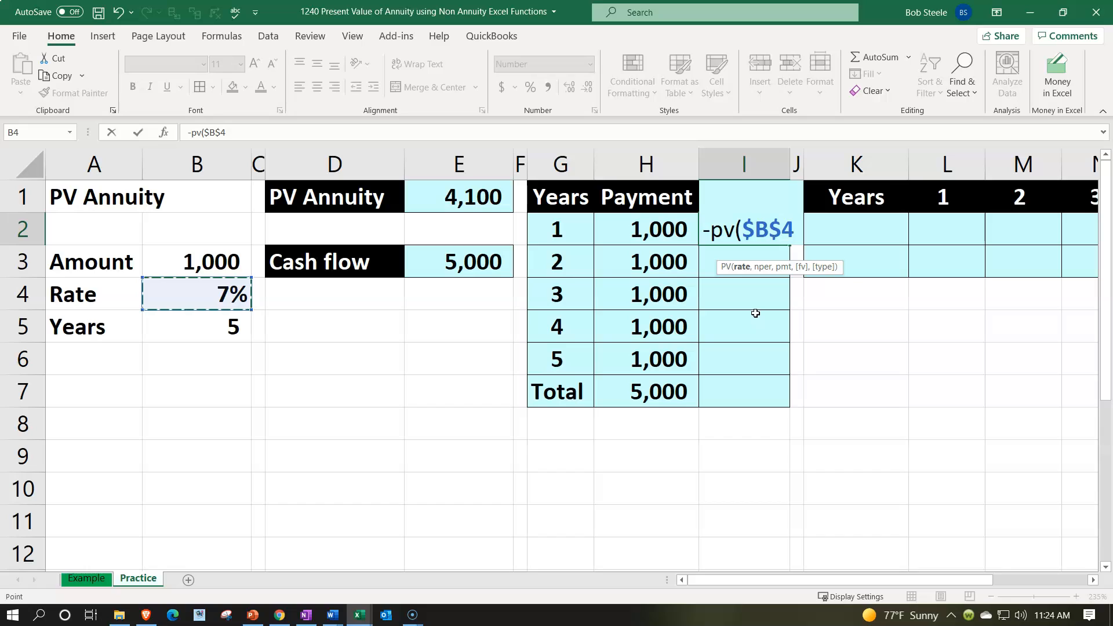
text(,)
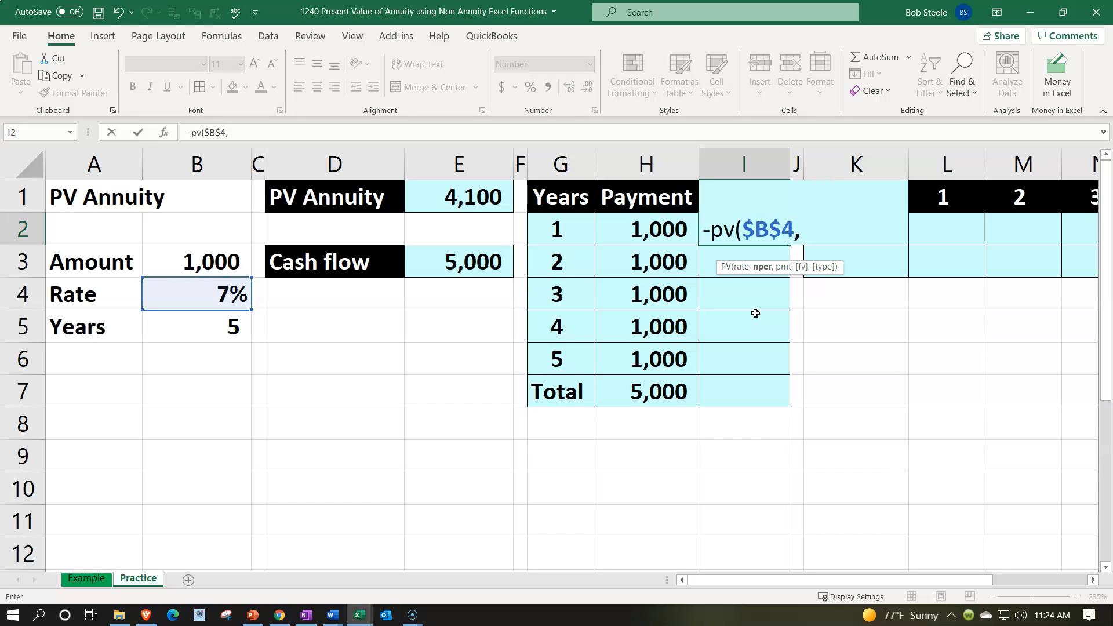
key(Left)
key(Left)
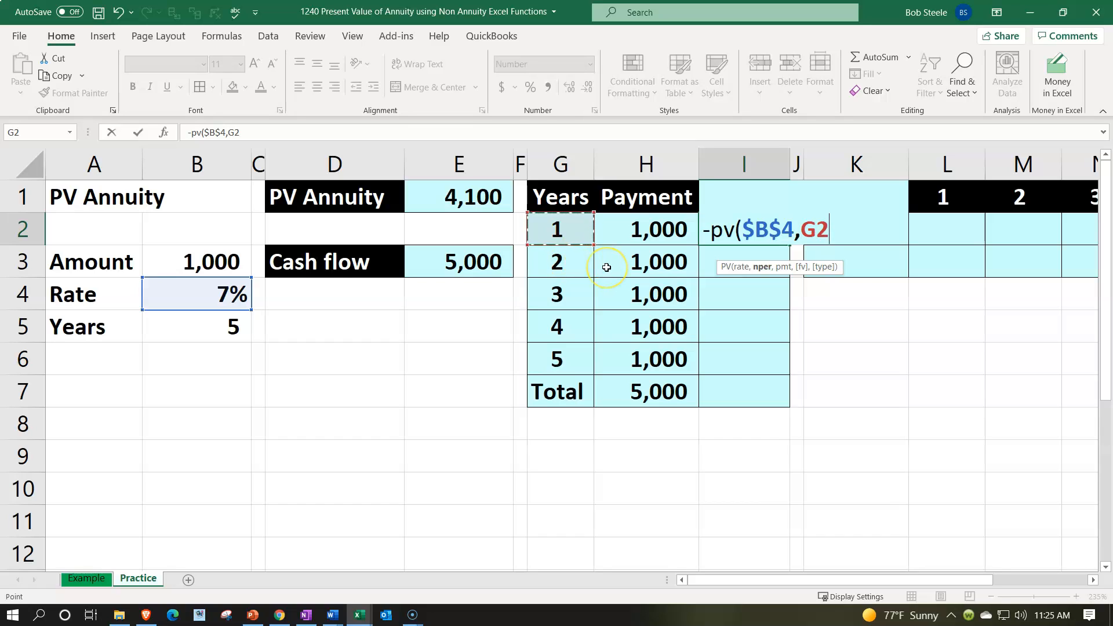
text(,,)
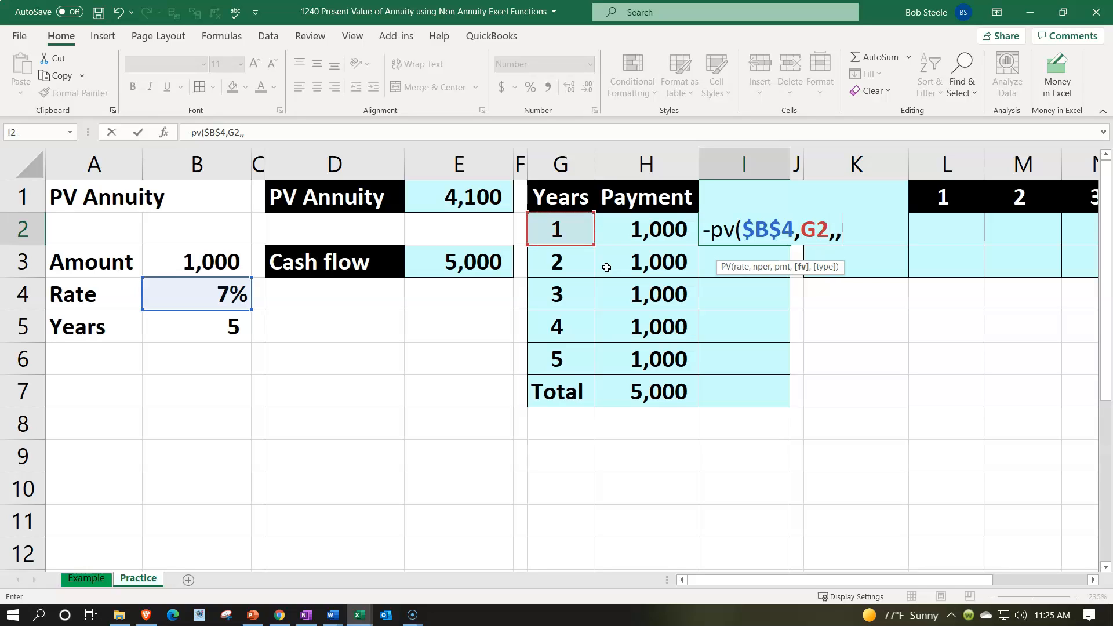
click(640, 230)
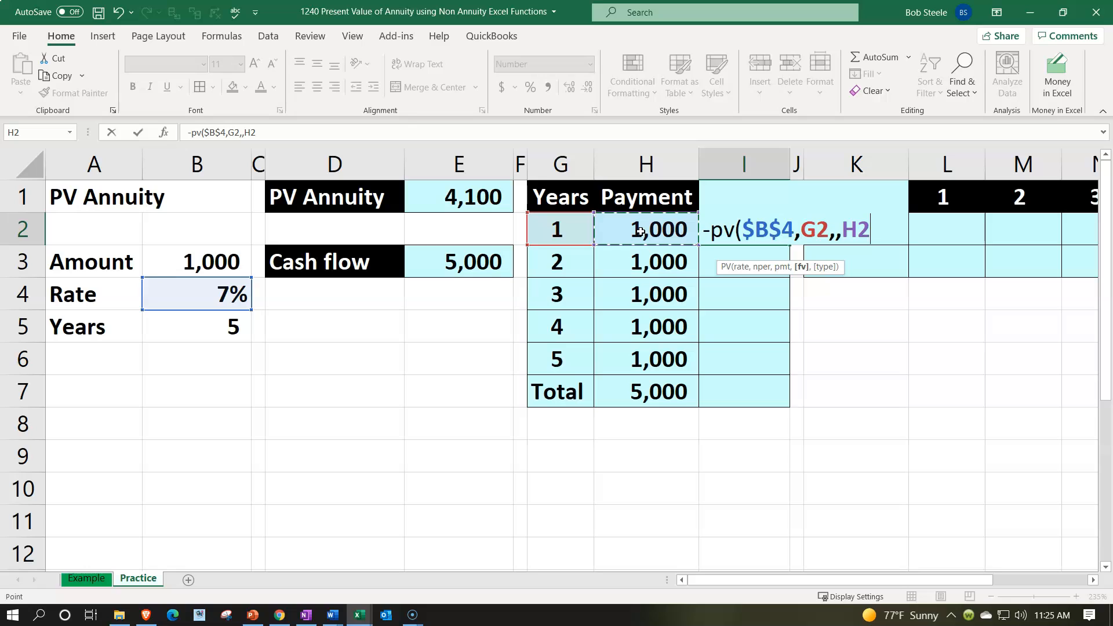
key(Return)
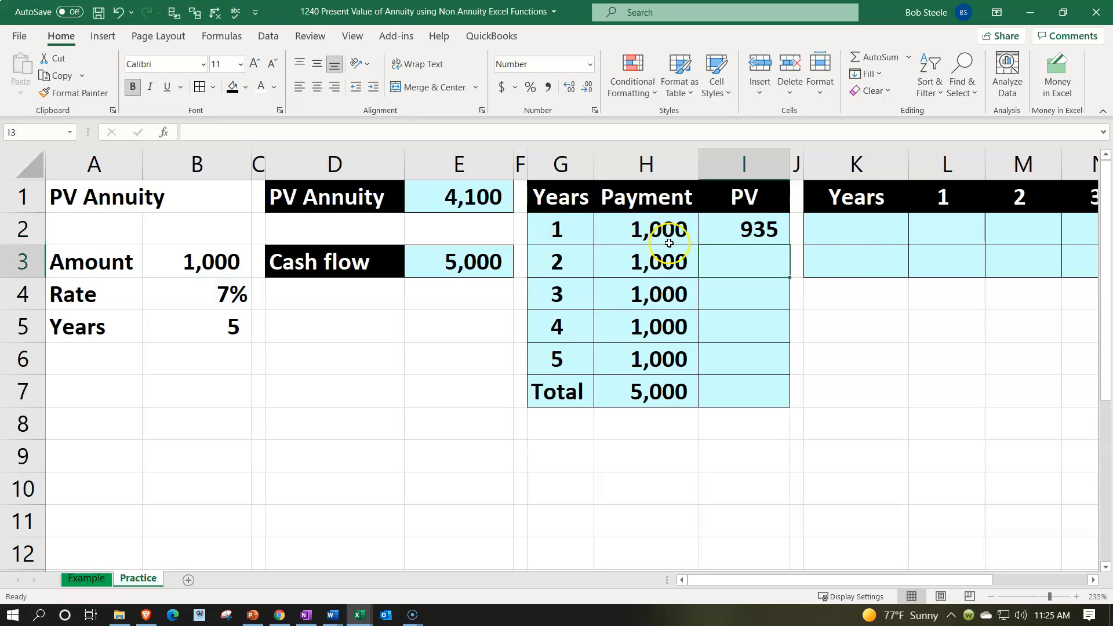
Fill the I2 present value formula down through I6 and check the cell references of the year 5 formula.
click(740, 225)
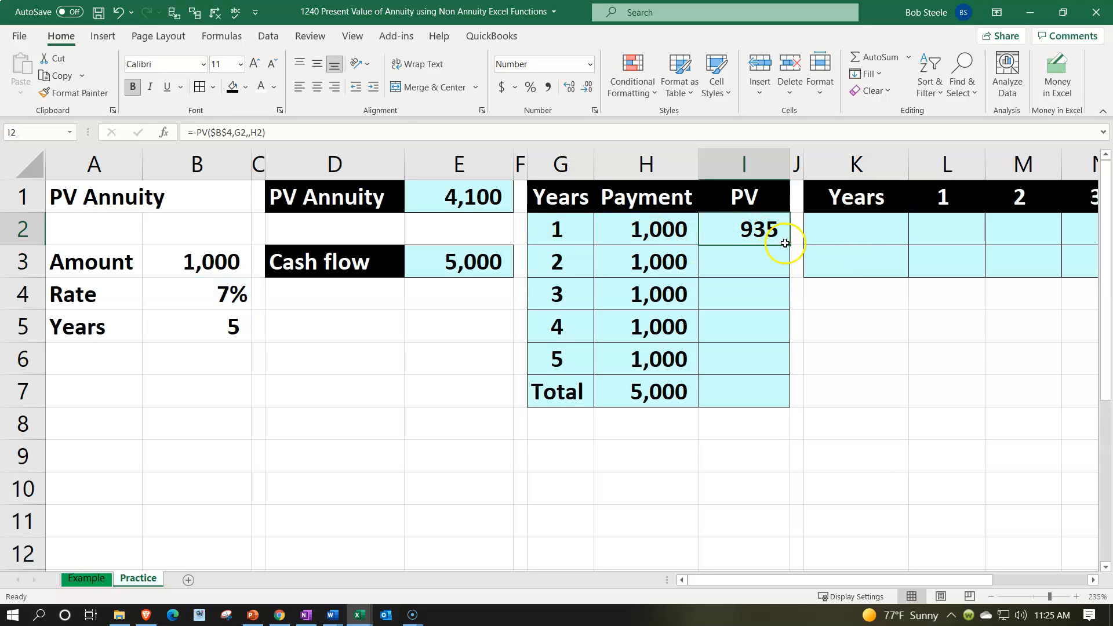
drag(789, 244, 786, 368)
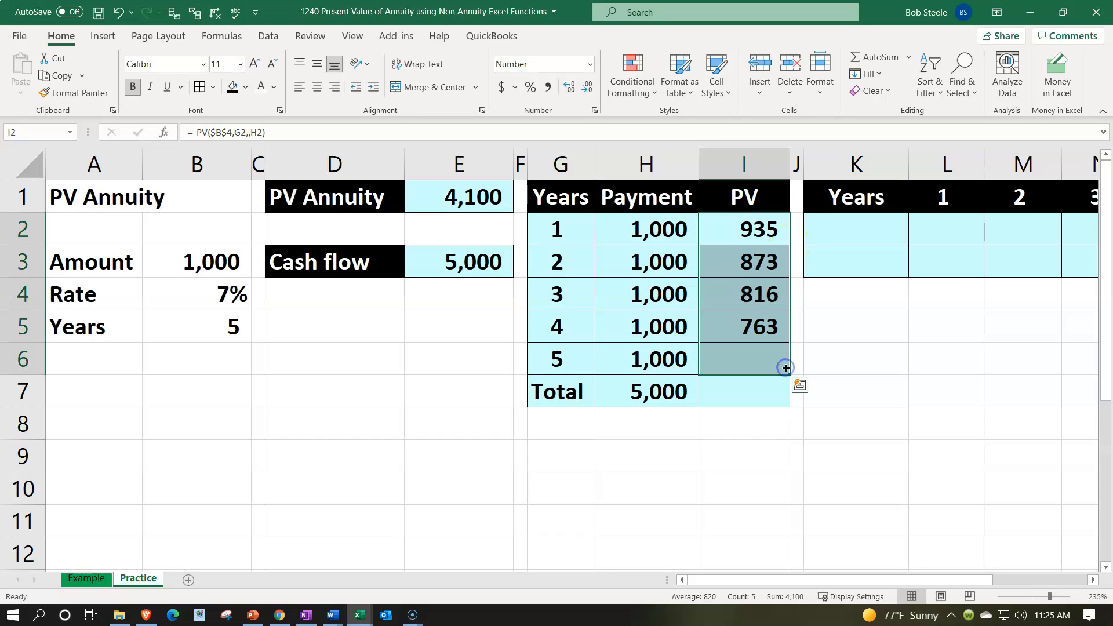
double_click(747, 353)
click(783, 356)
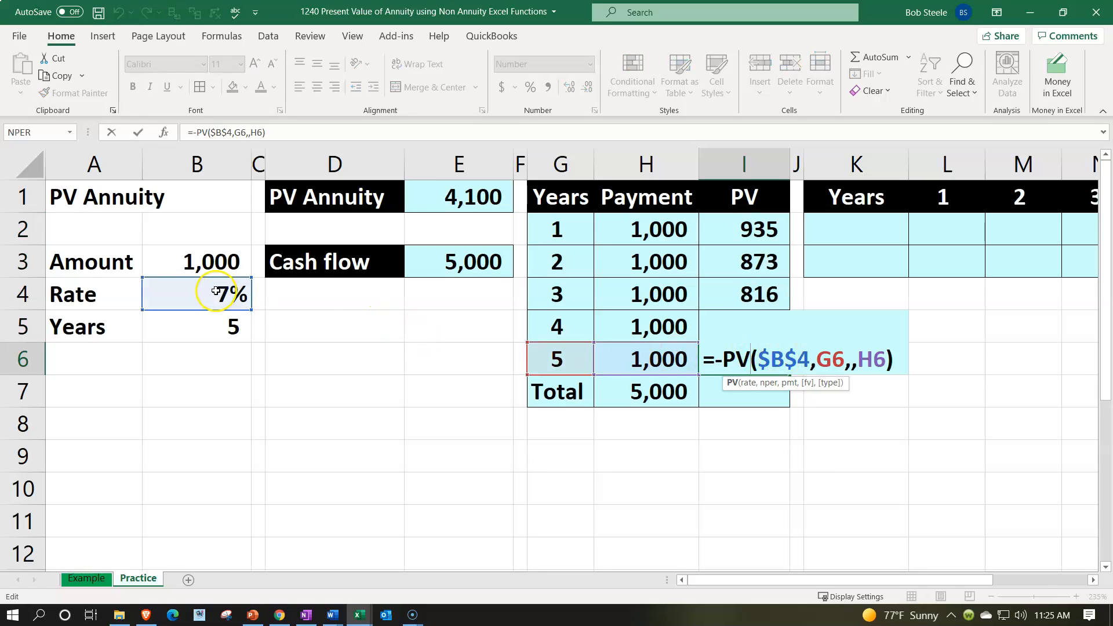
click(831, 361)
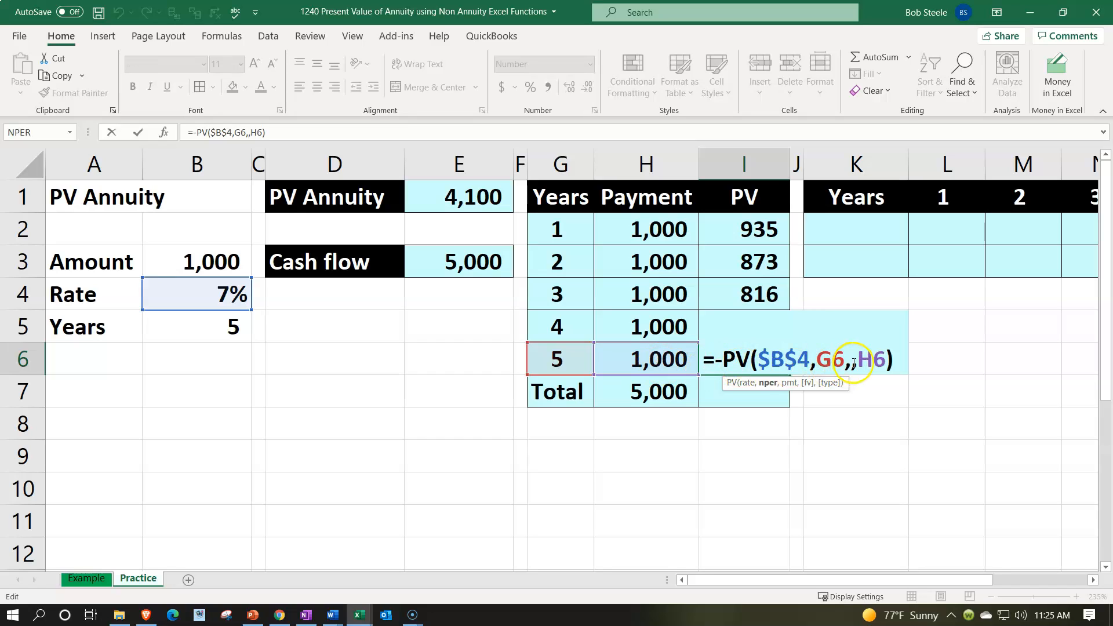
click(880, 355)
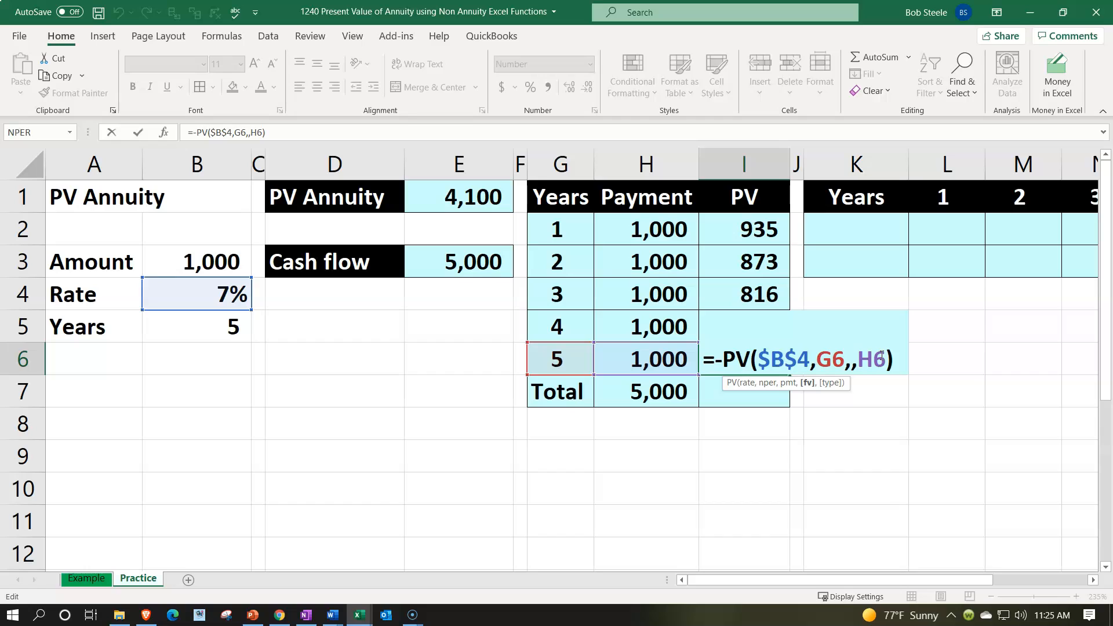
click(832, 354)
key(Return)
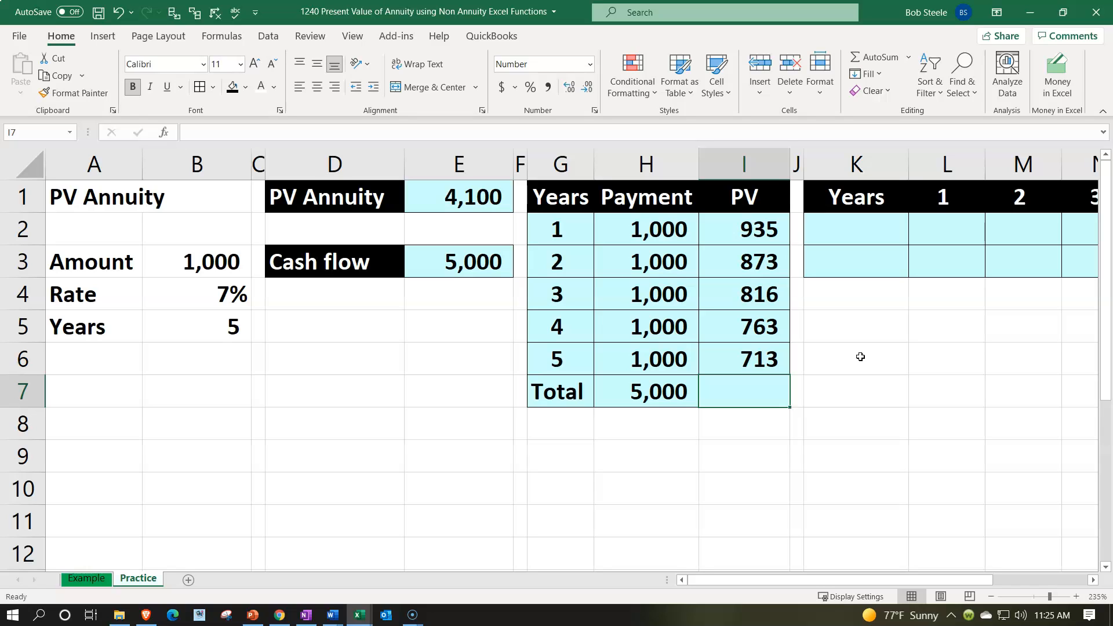
Total the present values I2:I6 in I7 with the SUM function and compare it with the annuity result in E1.
text(=sum()
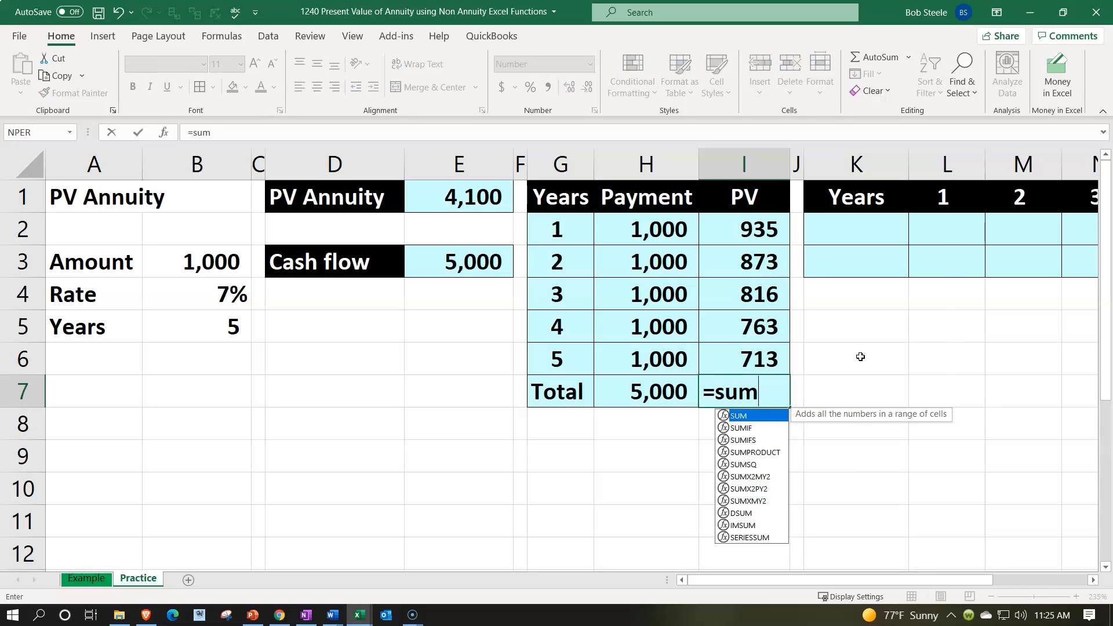
key(Up)
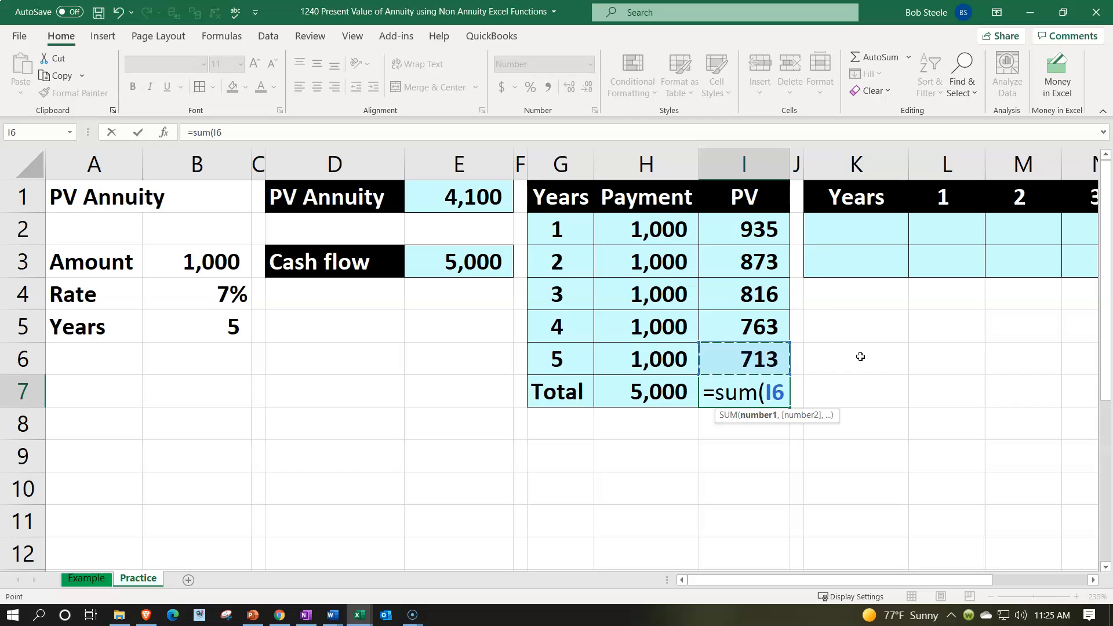
key(shift+Up)
key(shift+Up)
key(shift+Up)
key(shift+Up)
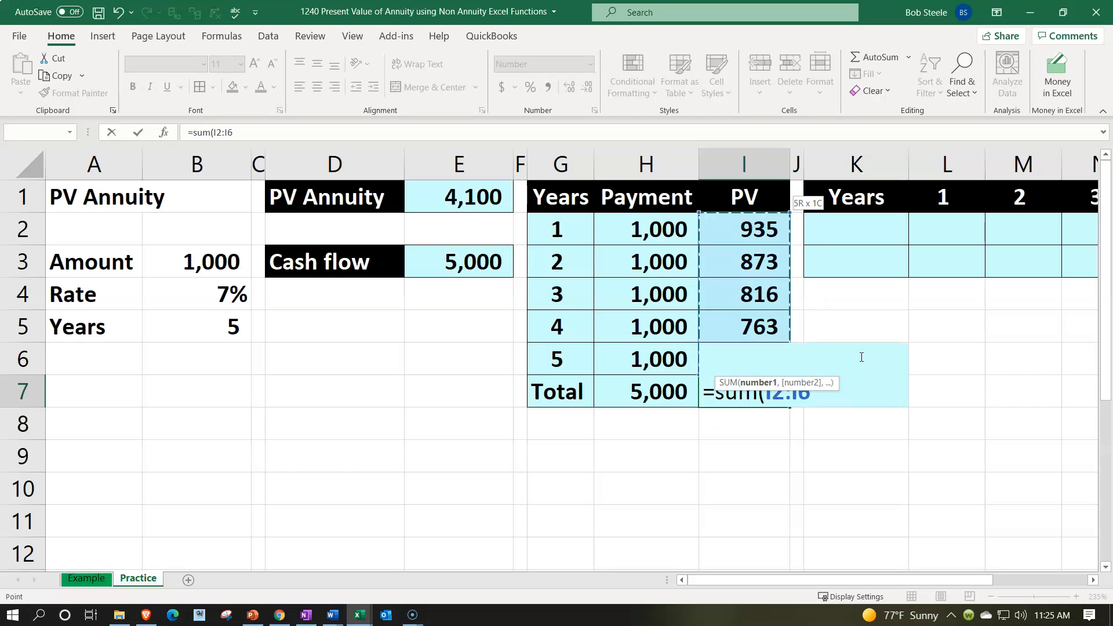
key(Return)
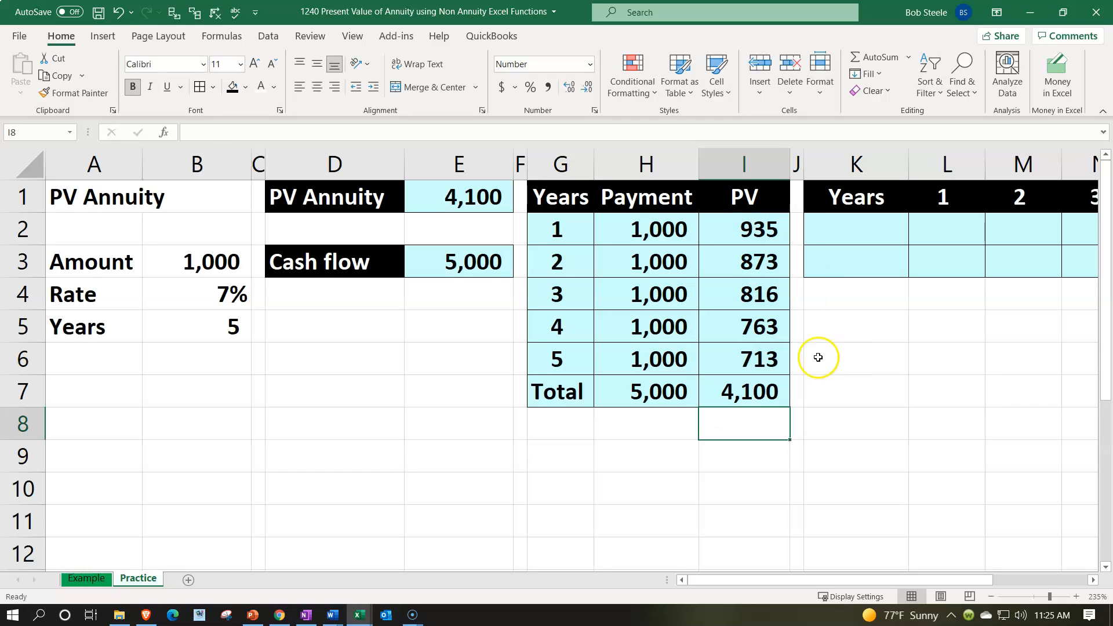
click(775, 394)
click(499, 203)
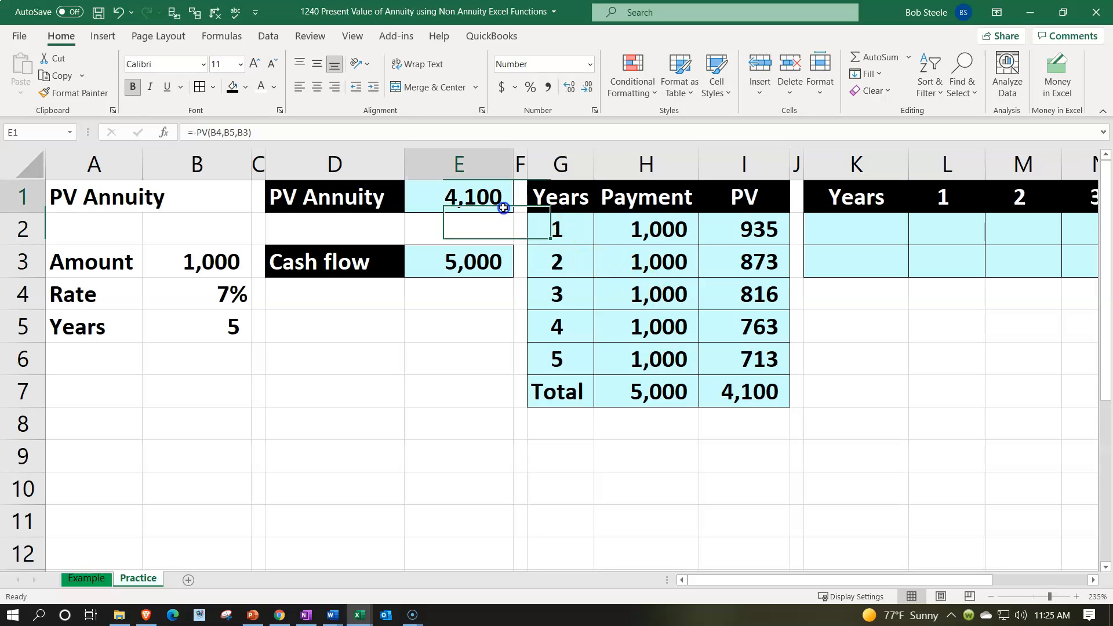
Underline the year 5 payment and present value in H6:I6 above the totals.
drag(644, 361, 725, 348)
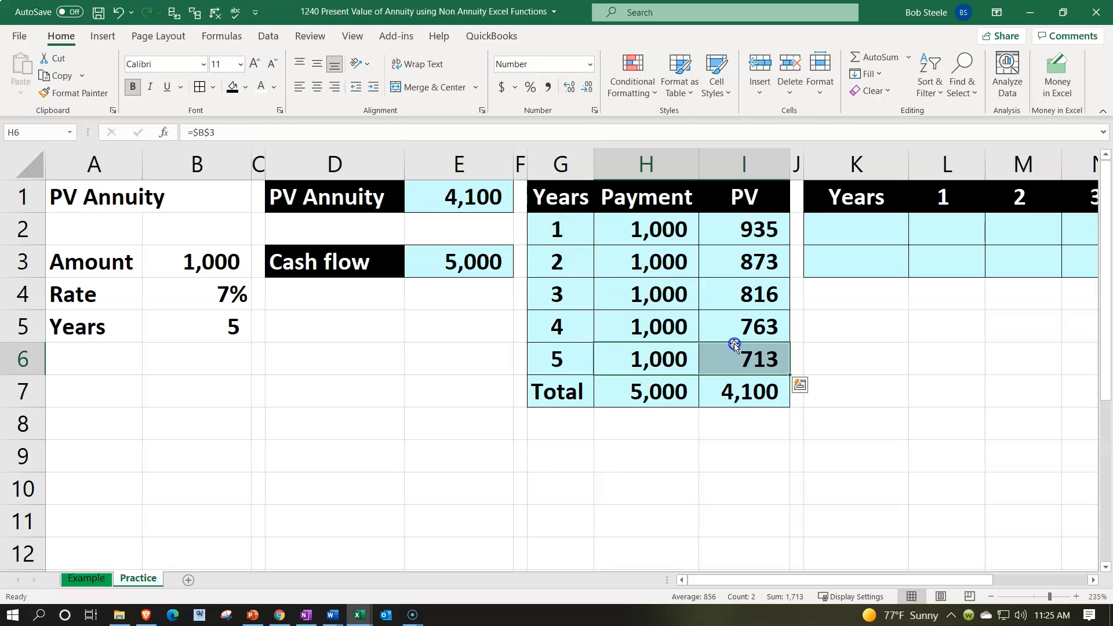
click(169, 87)
click(706, 447)
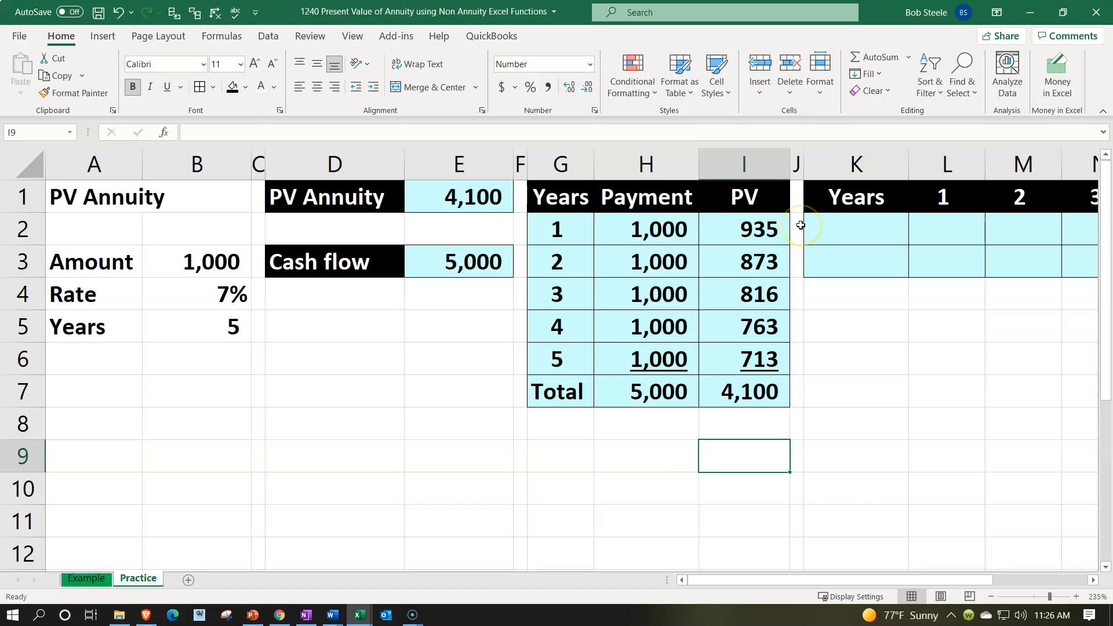
drag(801, 225, 791, 344)
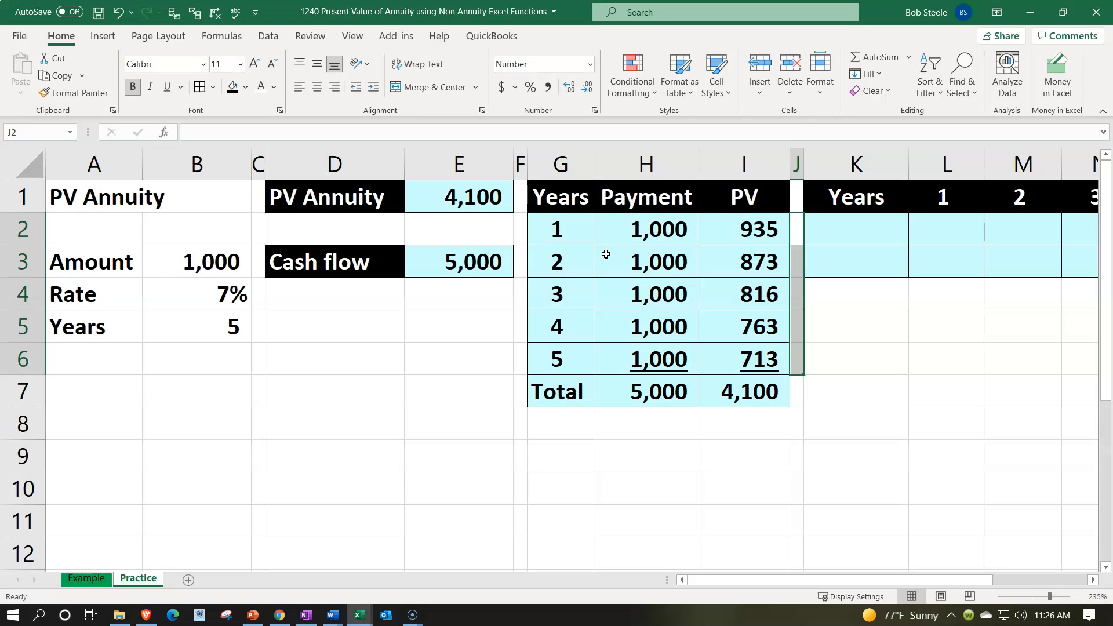
click(476, 346)
drag(591, 212, 725, 381)
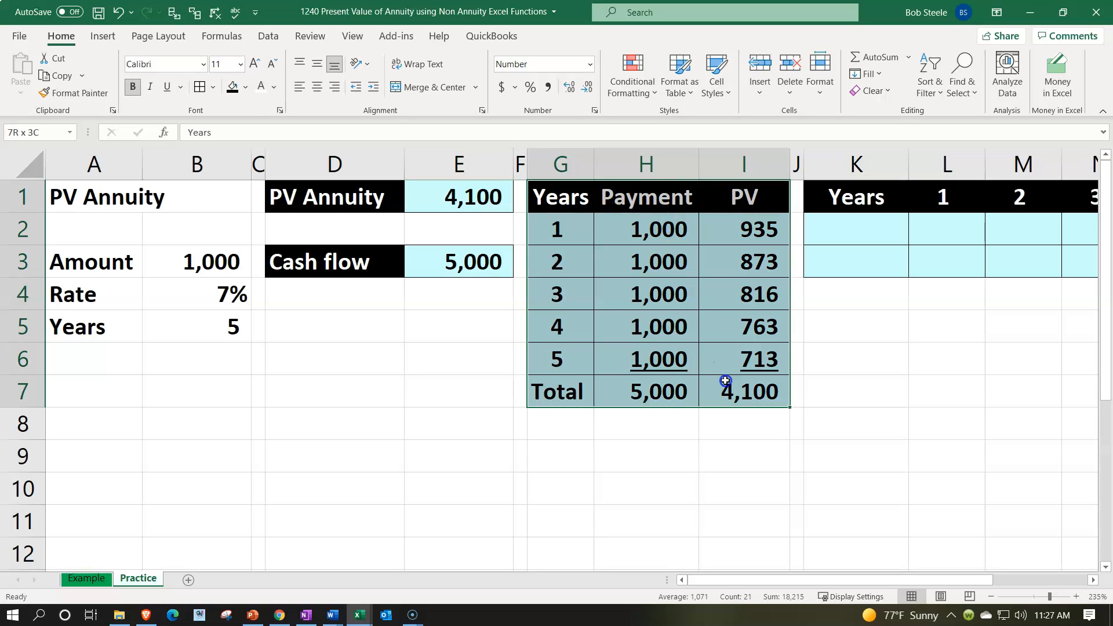
Hide columns C through I so the horizontal year table sits beside the annuity inputs.
click(834, 231)
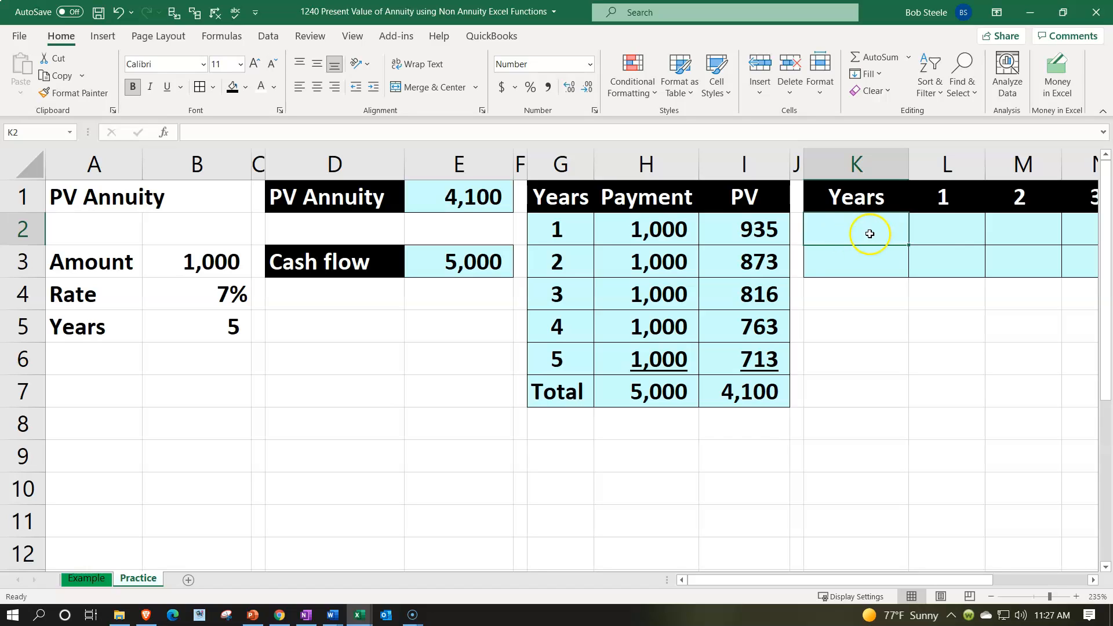
click(992, 233)
drag(260, 164, 718, 169)
right_click(456, 326)
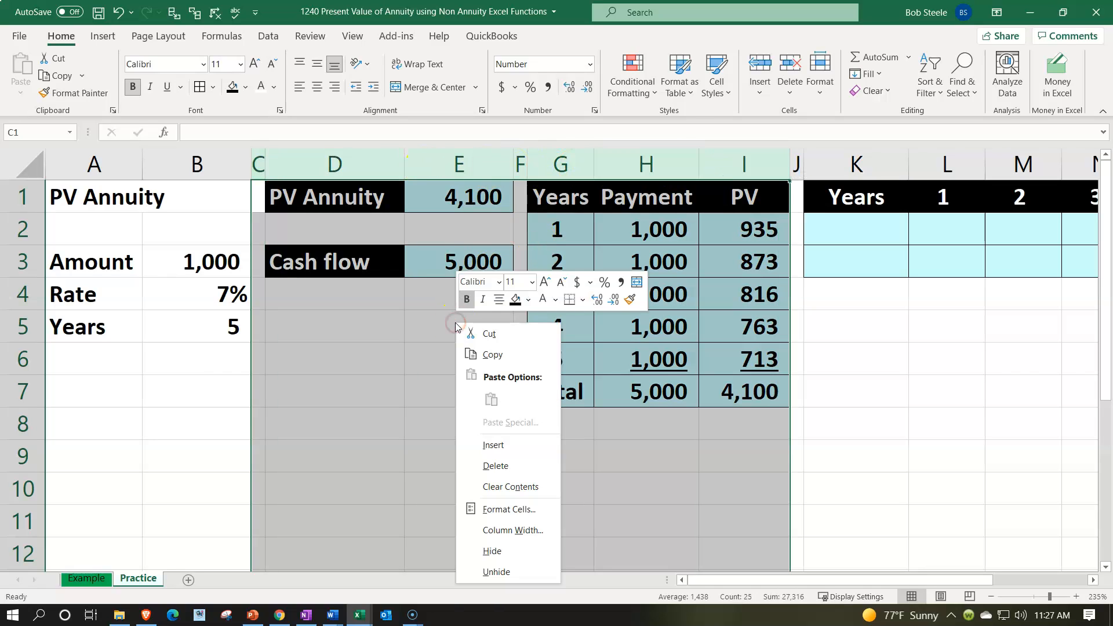
click(497, 549)
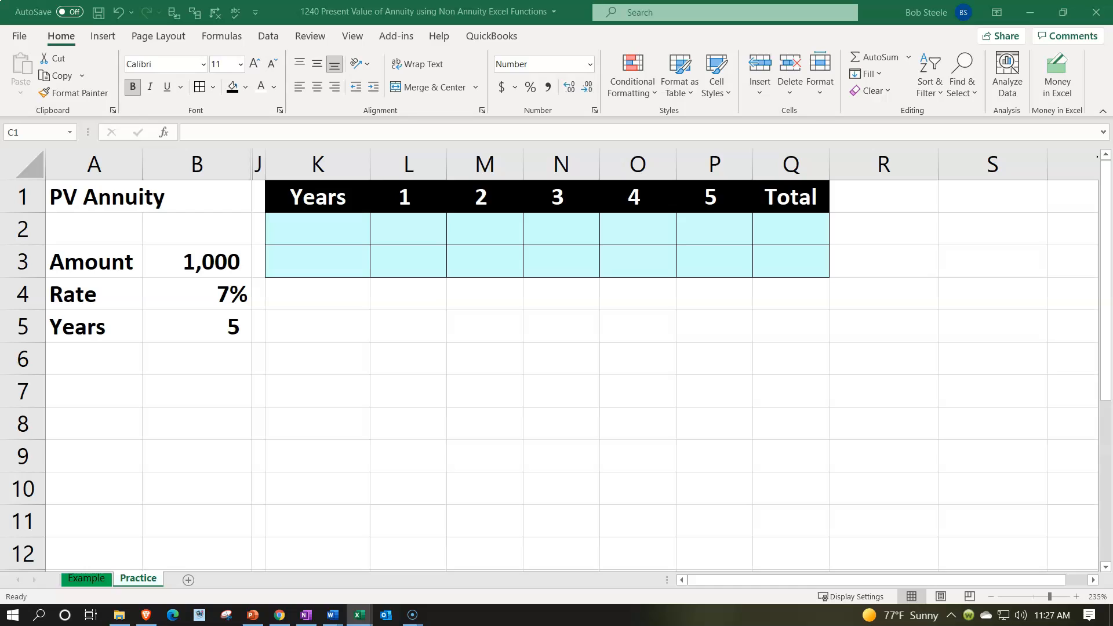
Examine the horizontal table's year headings in K1:Q1, its blank rows and the rate in B4.
click(353, 192)
key(Right)
key(Right)
key(Right)
key(Right)
key(Right)
key(Right)
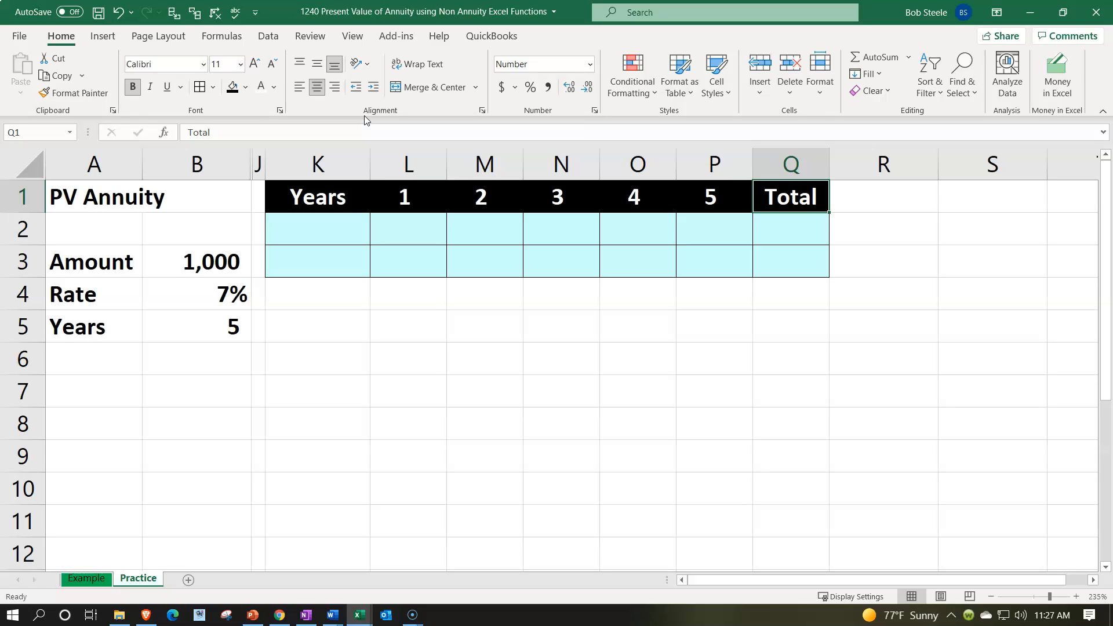
click(327, 239)
key(Down)
key(Down)
key(Down)
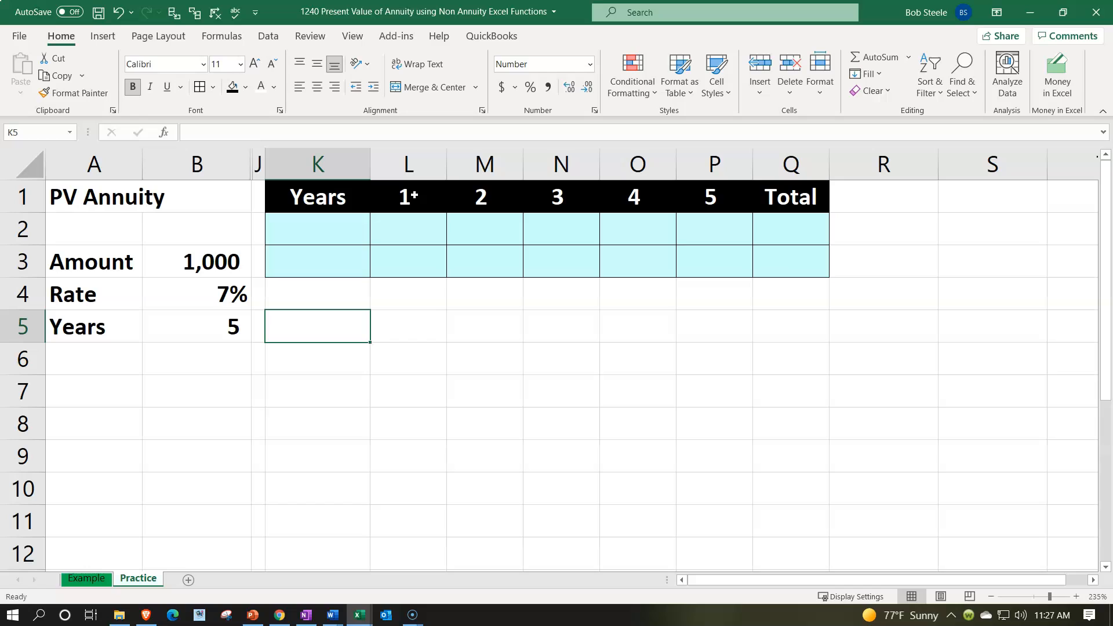
drag(350, 363, 804, 350)
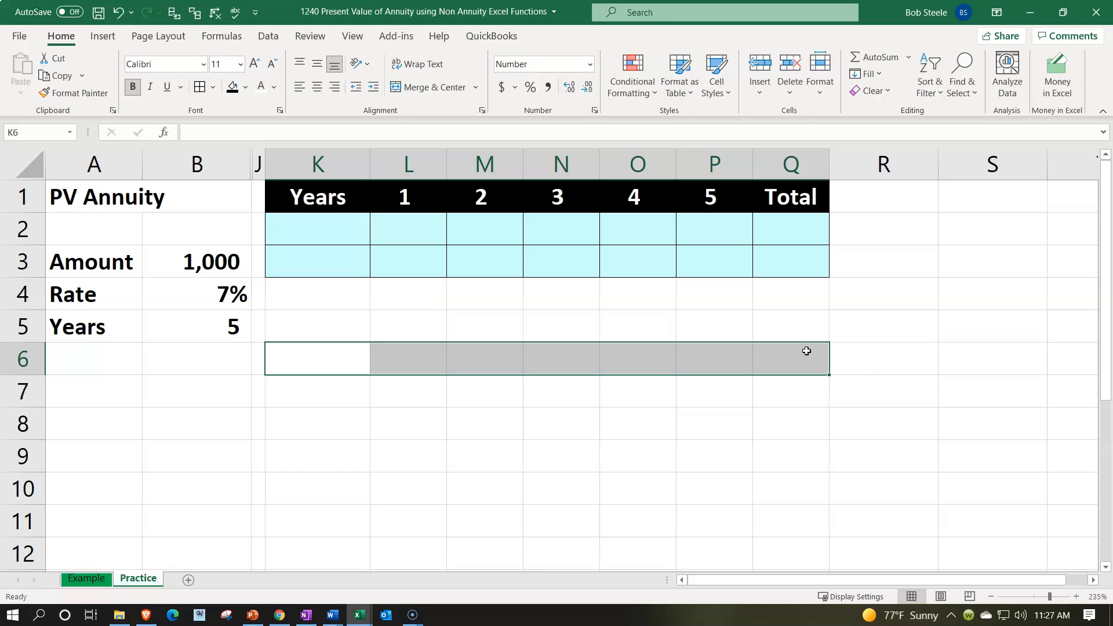
click(235, 295)
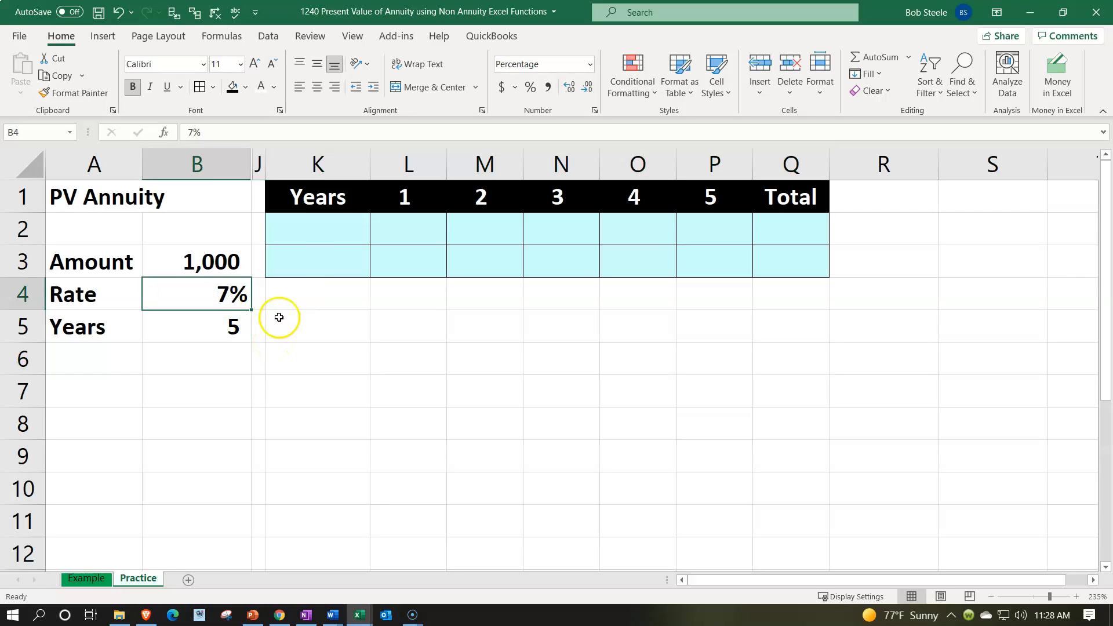
Label the first row of the horizontal table Payments in K2.
click(305, 244)
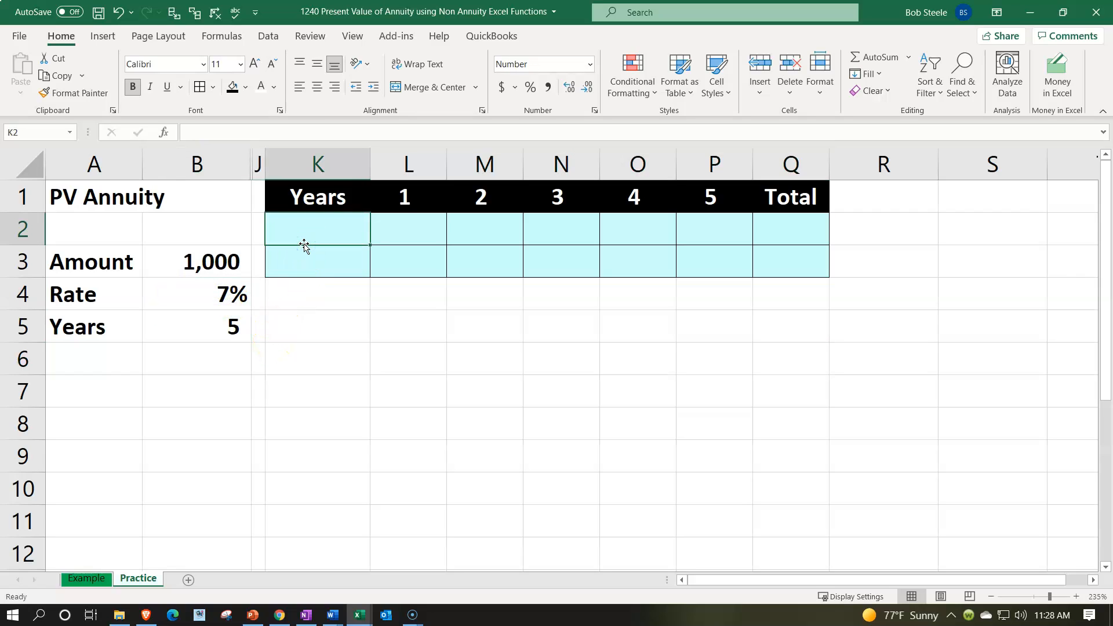
text(Payments)
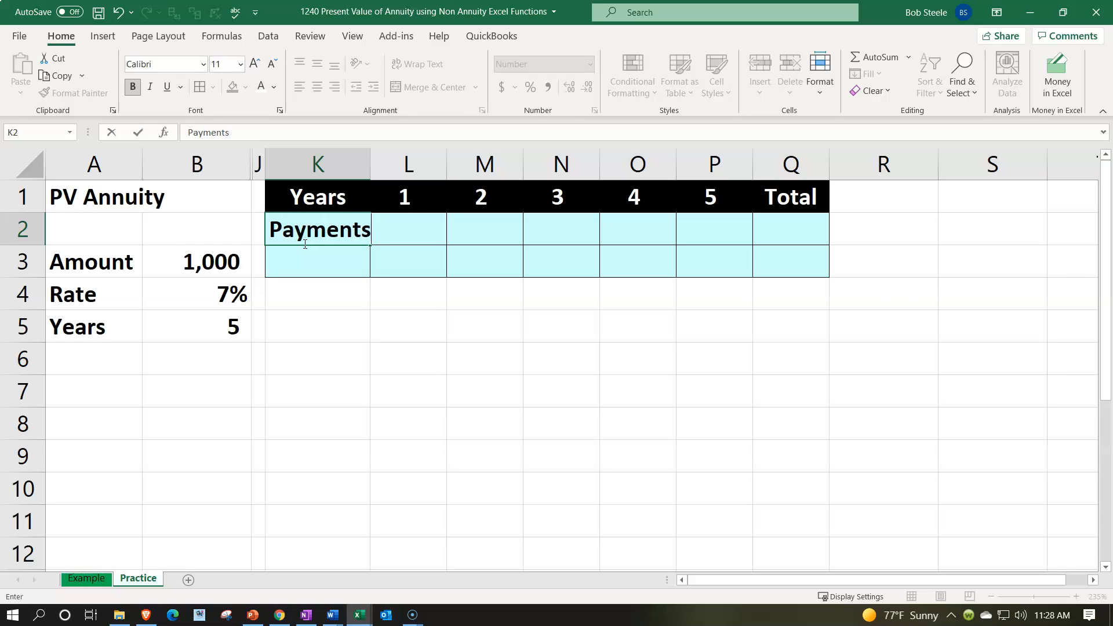
key(Tab)
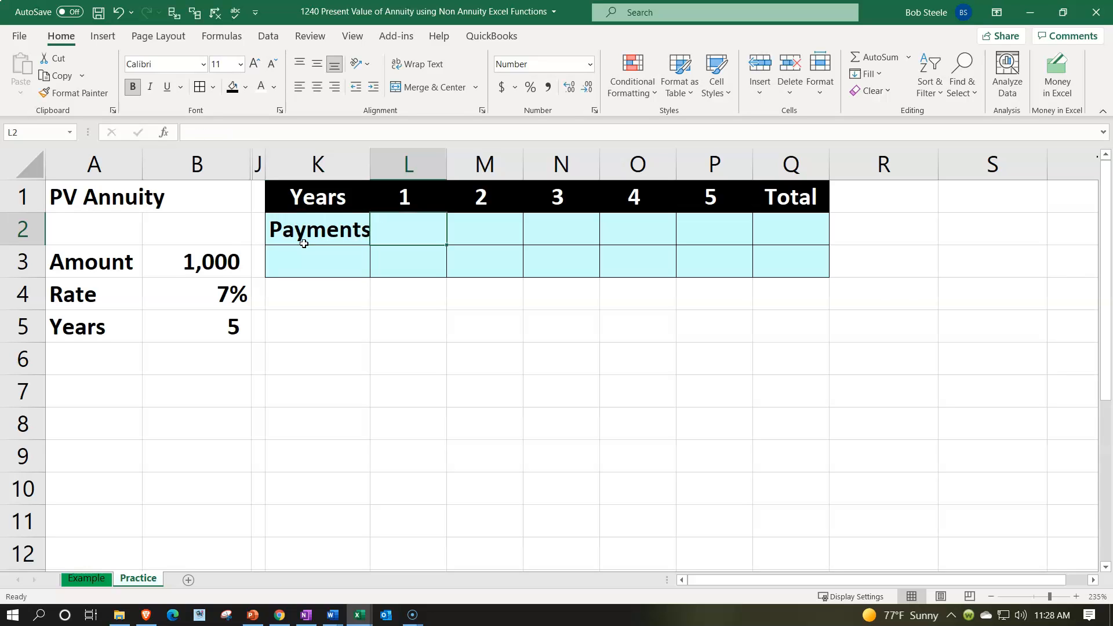
Link the year 1 payment in L2 to the amount with =$B$3 and fill it across through P2.
text(=)
key(Left)
key(Left)
key(Left)
key(Down)
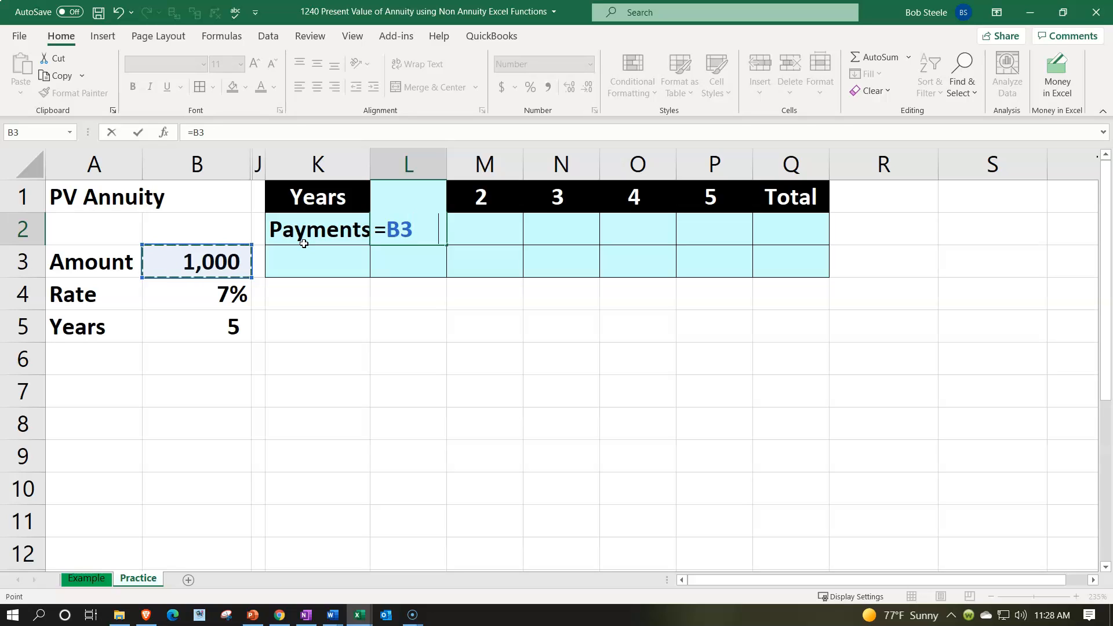
key(F4)
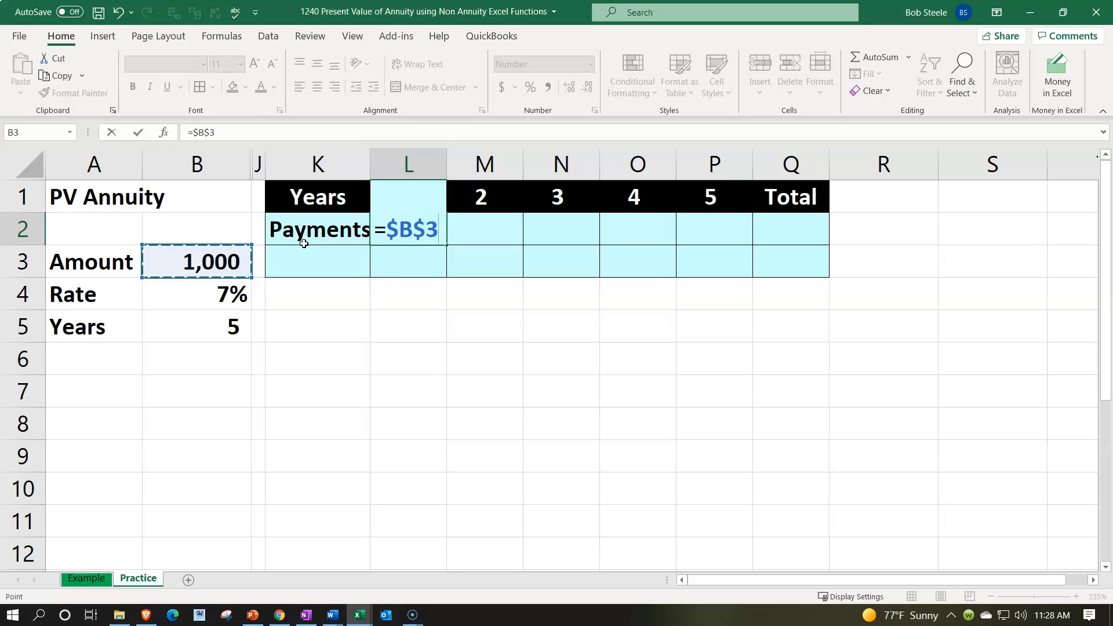
key(Return)
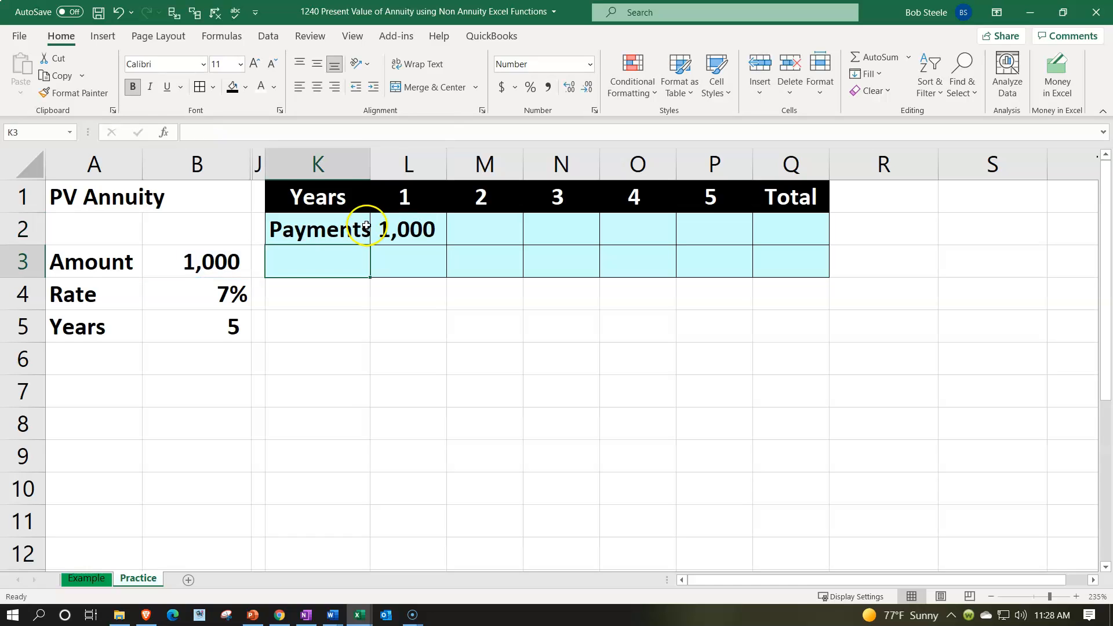
click(407, 230)
drag(447, 245, 727, 231)
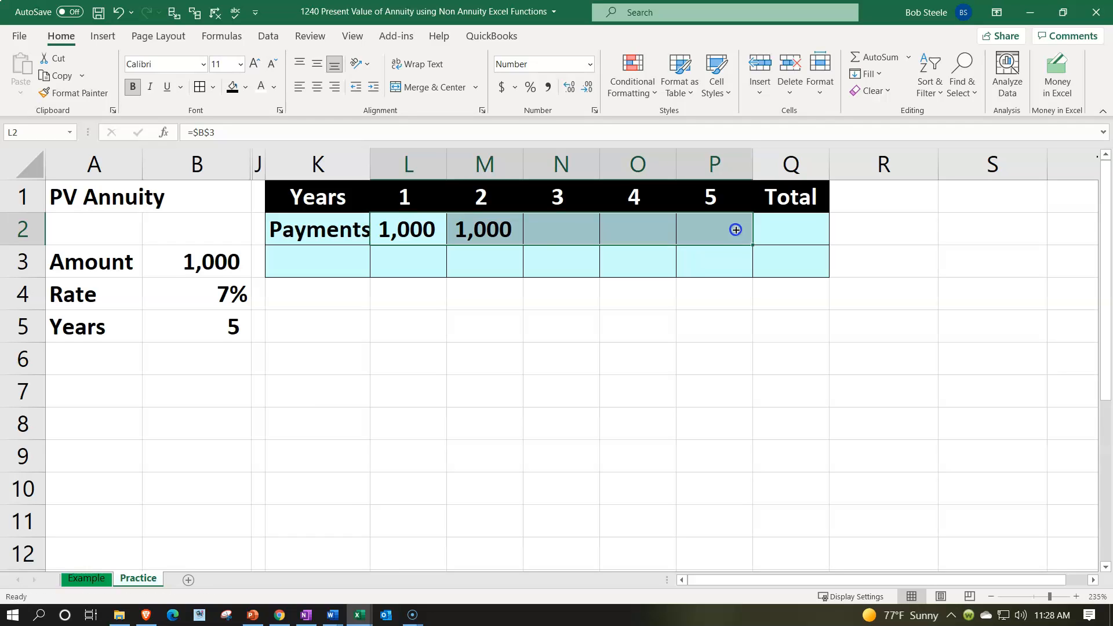
Total the payments L2:P2 in Q2 with the SUM function.
click(795, 227)
text(=sum)
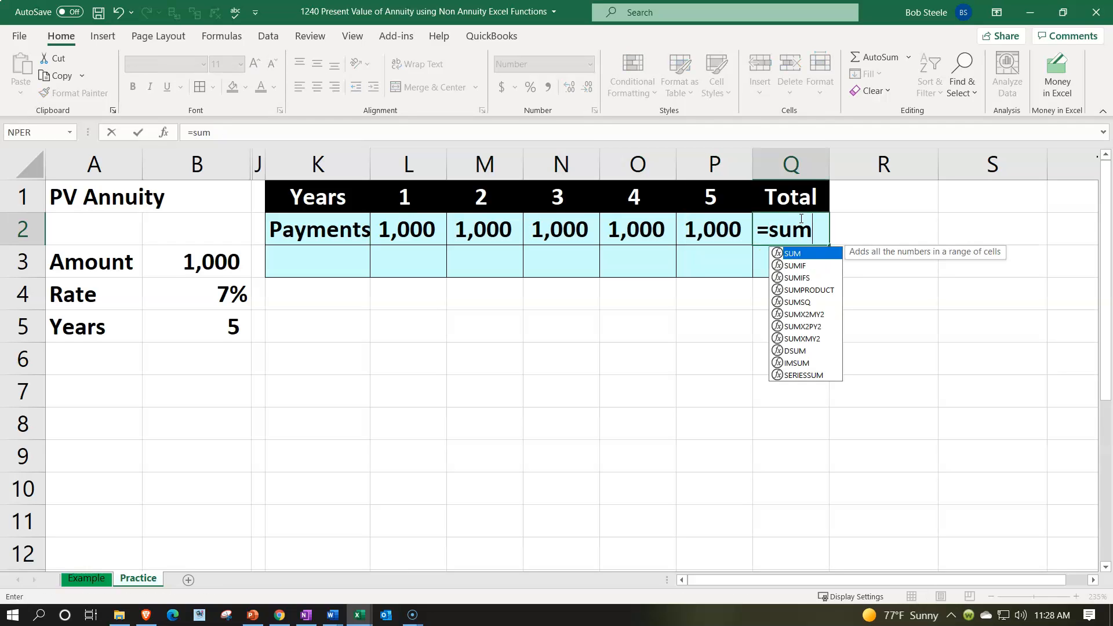
text(()
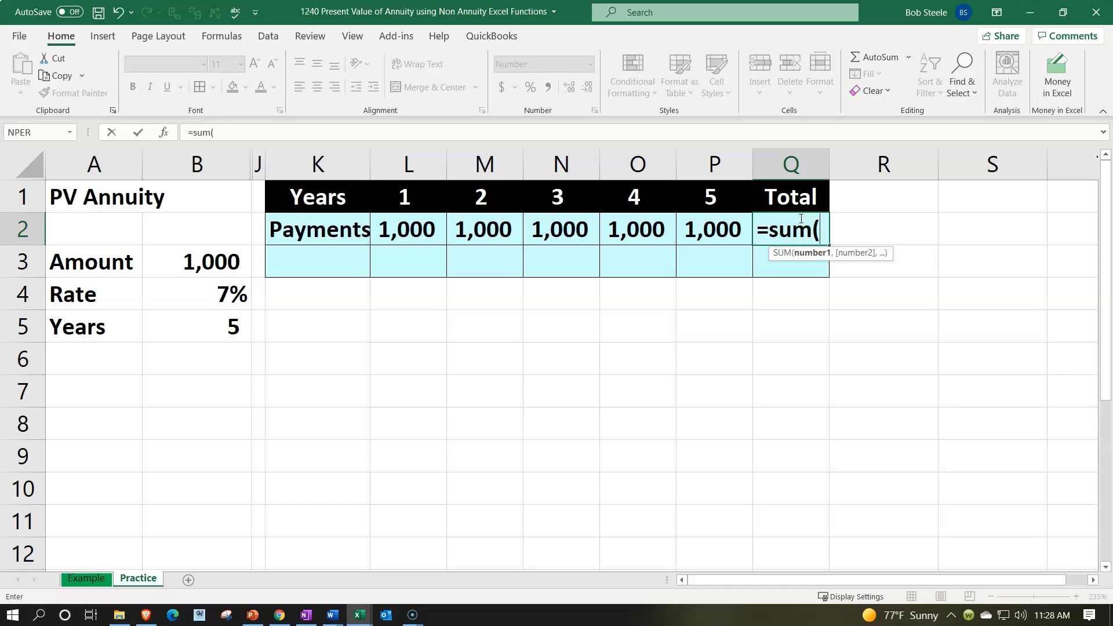
key(Left)
key(shift+Left)
key(shift+Left)
key(shift+Left)
key(shift+Left)
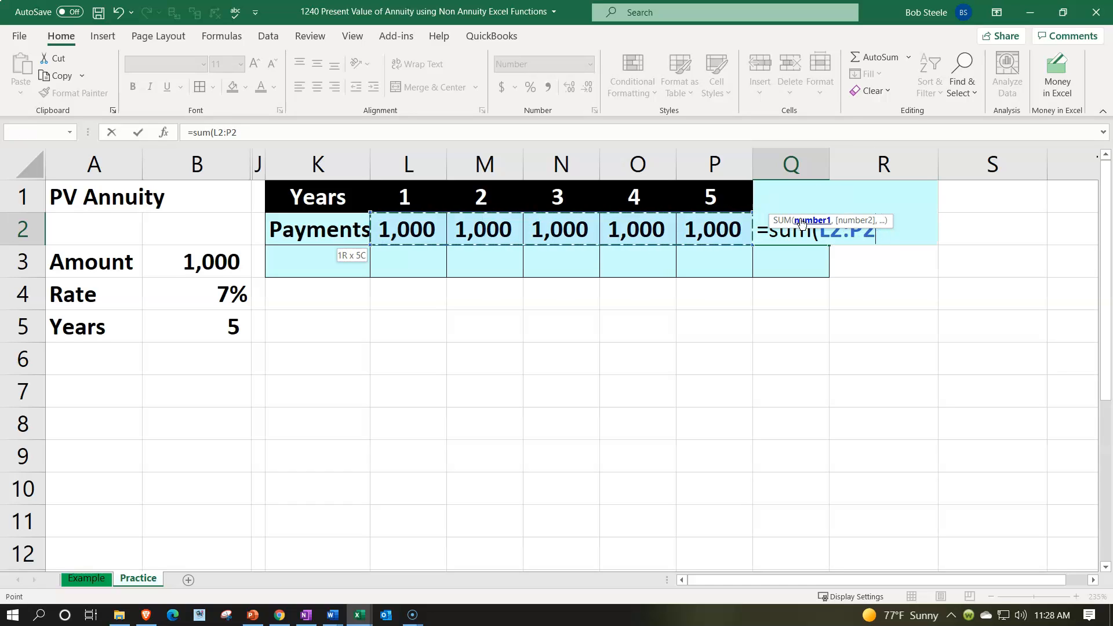
key(Return)
Widen column K to fit the Payments label and enter the row label PV in K3.
drag(370, 164, 380, 164)
click(330, 255)
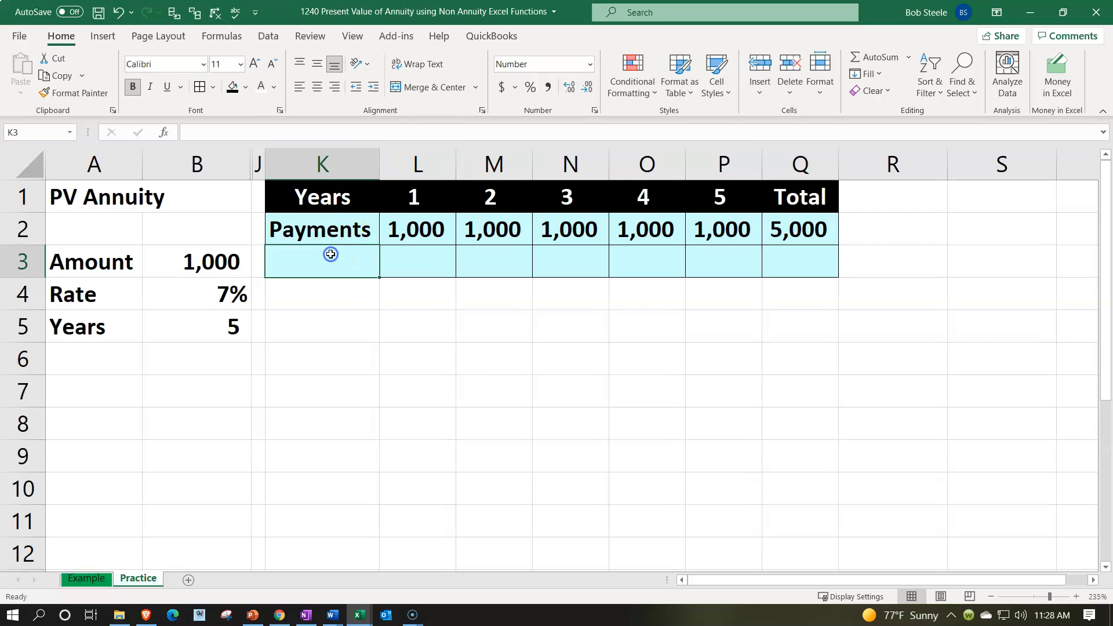
text(PV)
key(Tab)
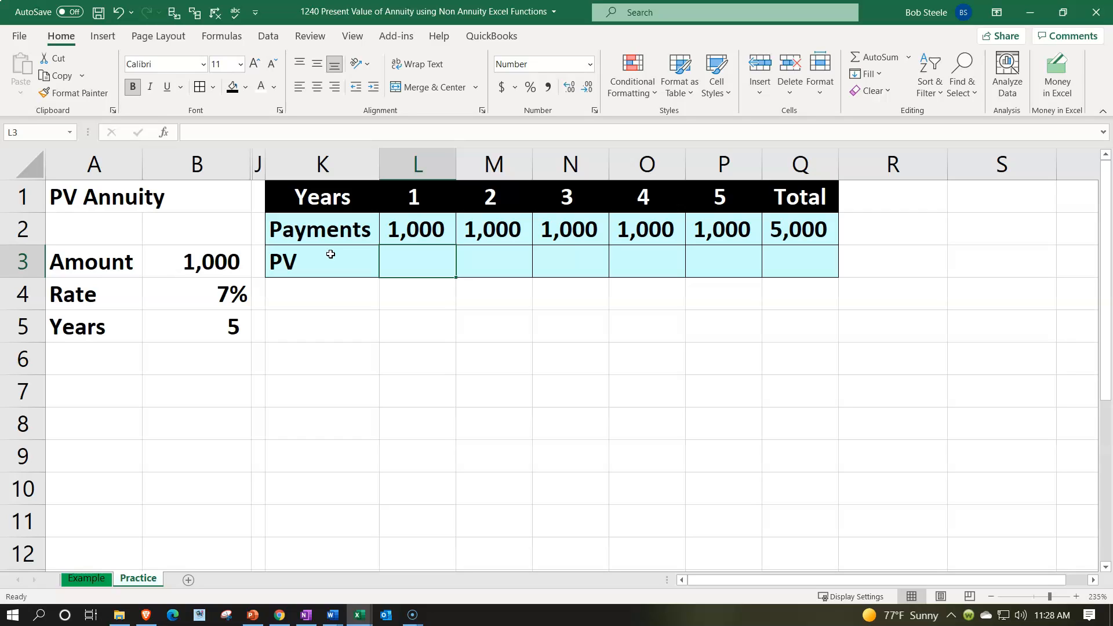
text(=)
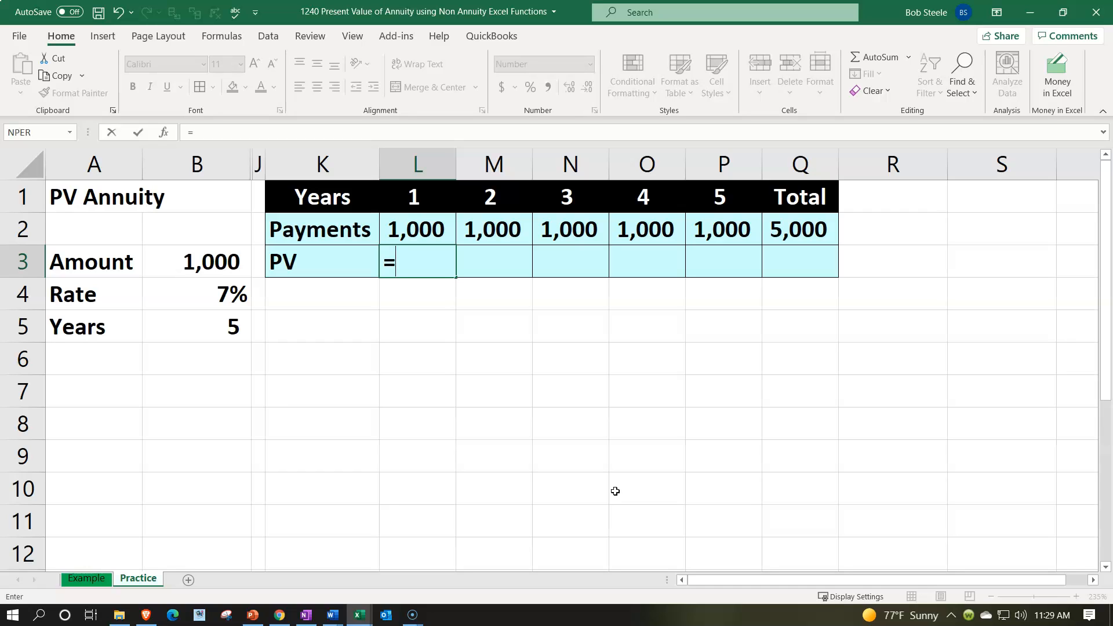
text(pv)
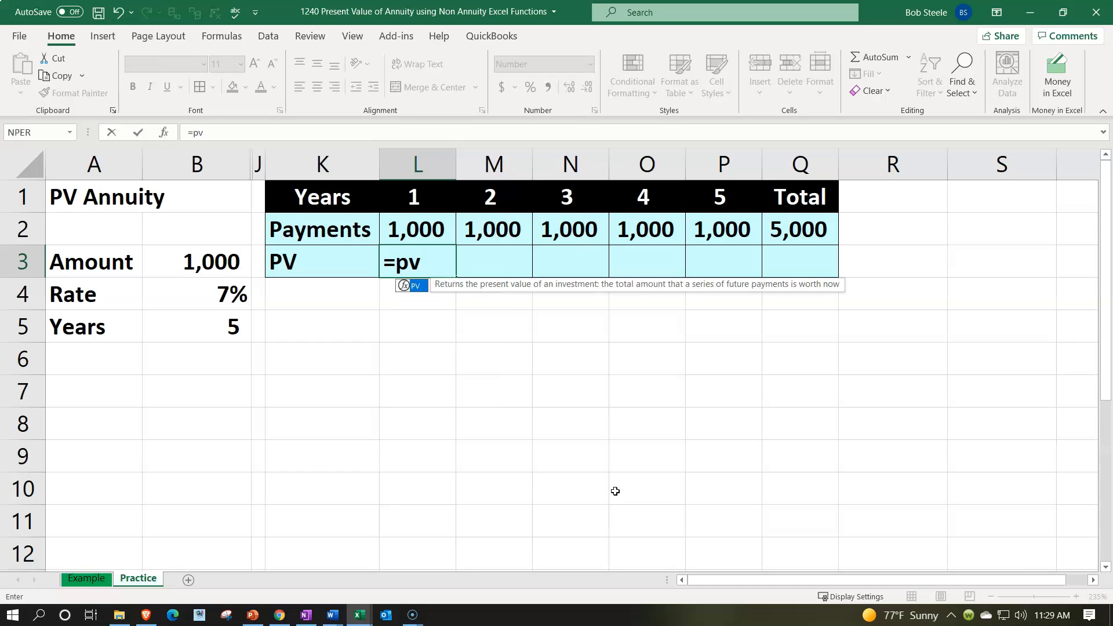
key(BackSpace)
key(BackSpace)
key(BackSpace)
Enter -PV($B$4,L1,,L2) in L3 for the year 1 present value, with an absolute rate reference and no payment argument.
text(-pv()
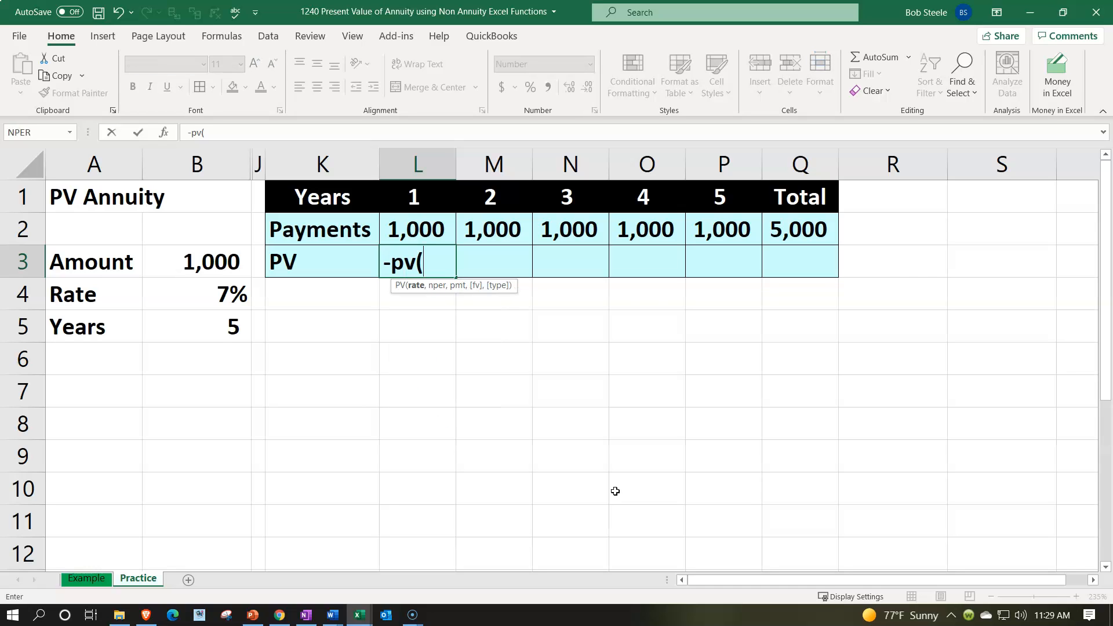
key(Left)
key(Left)
key(Left)
key(Down)
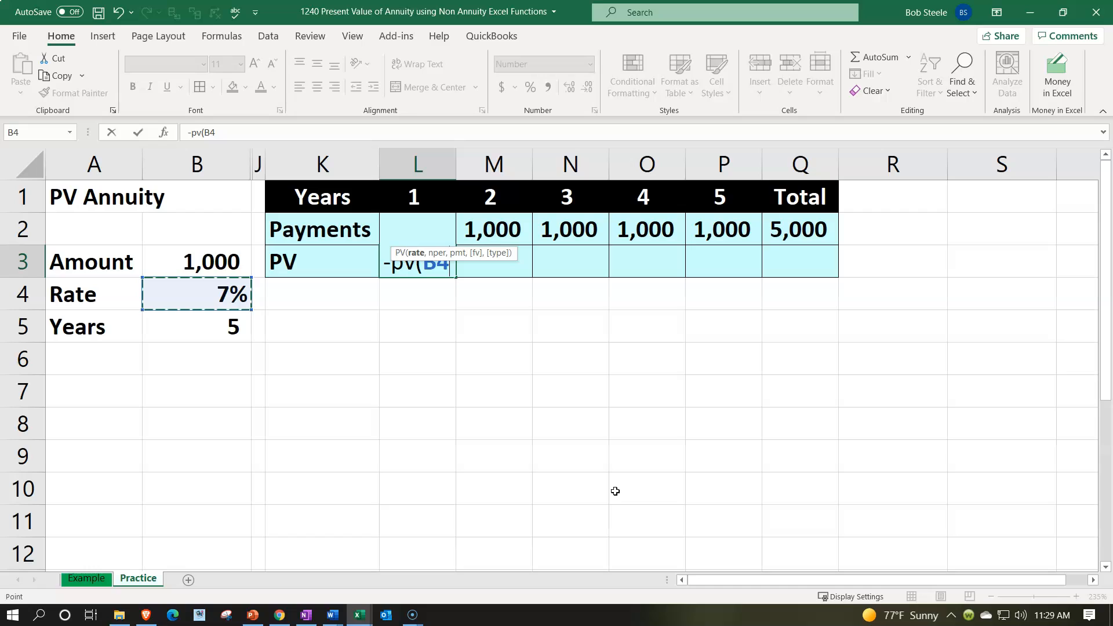
key(F4)
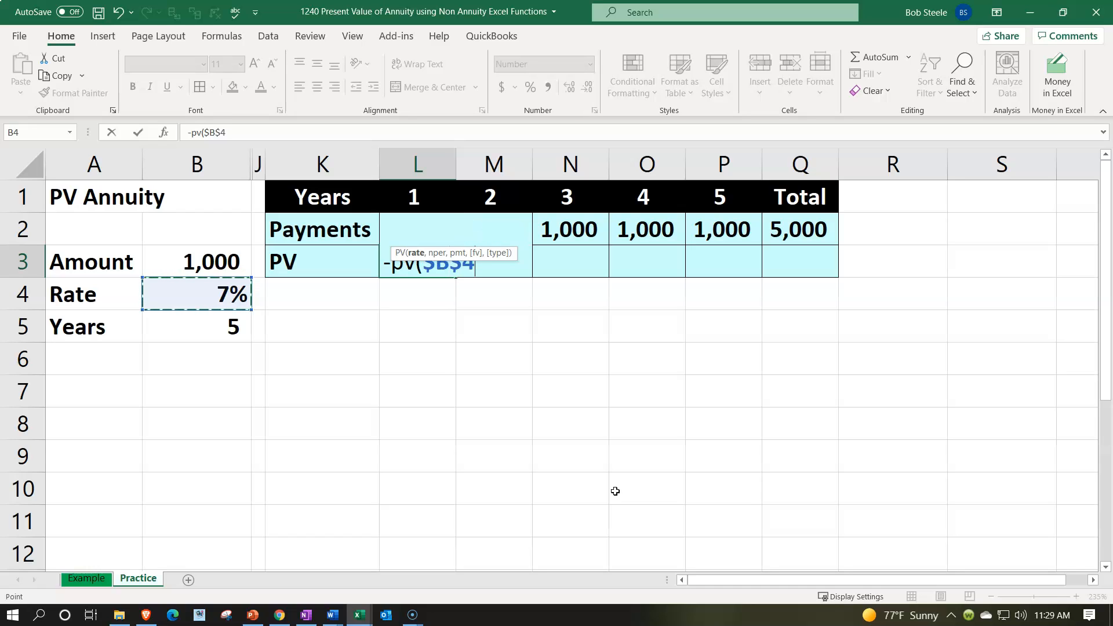
drag(451, 252, 448, 294)
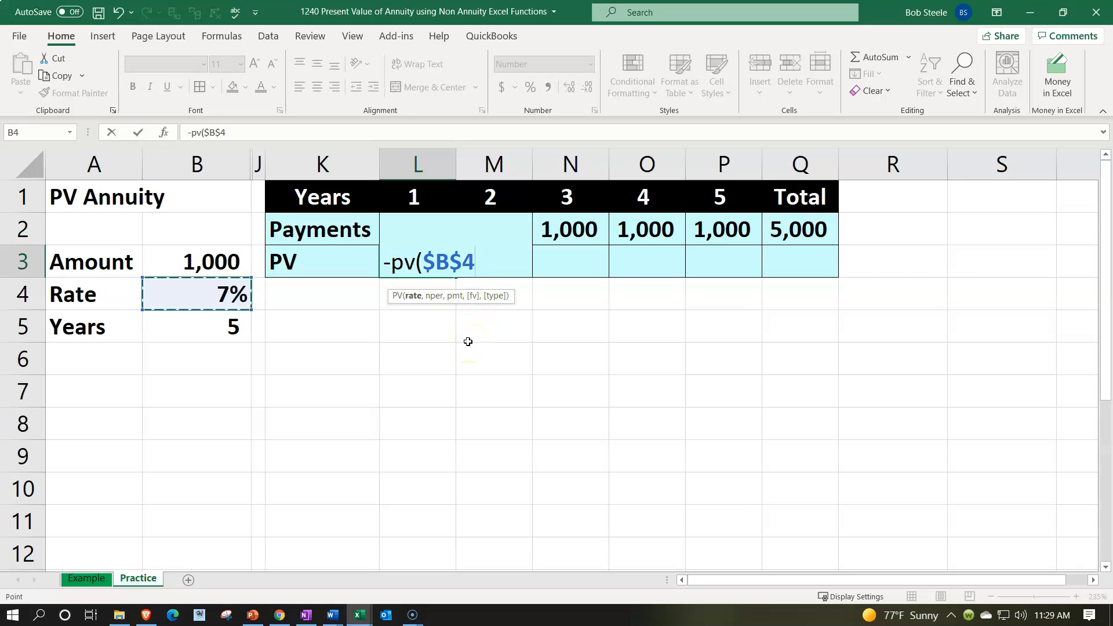
text(,)
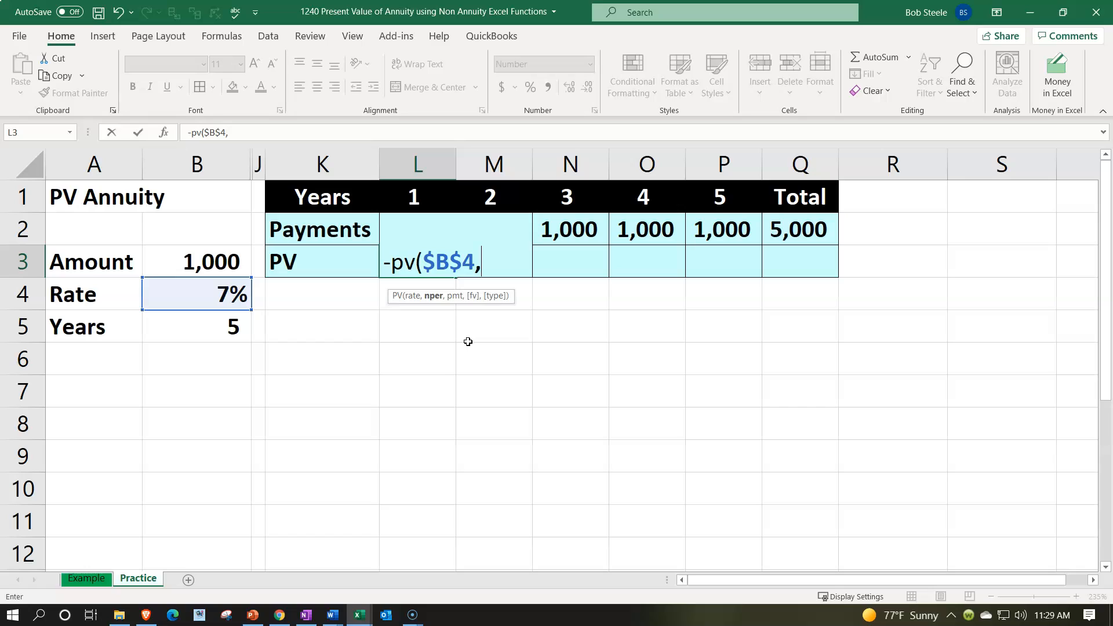
key(Up)
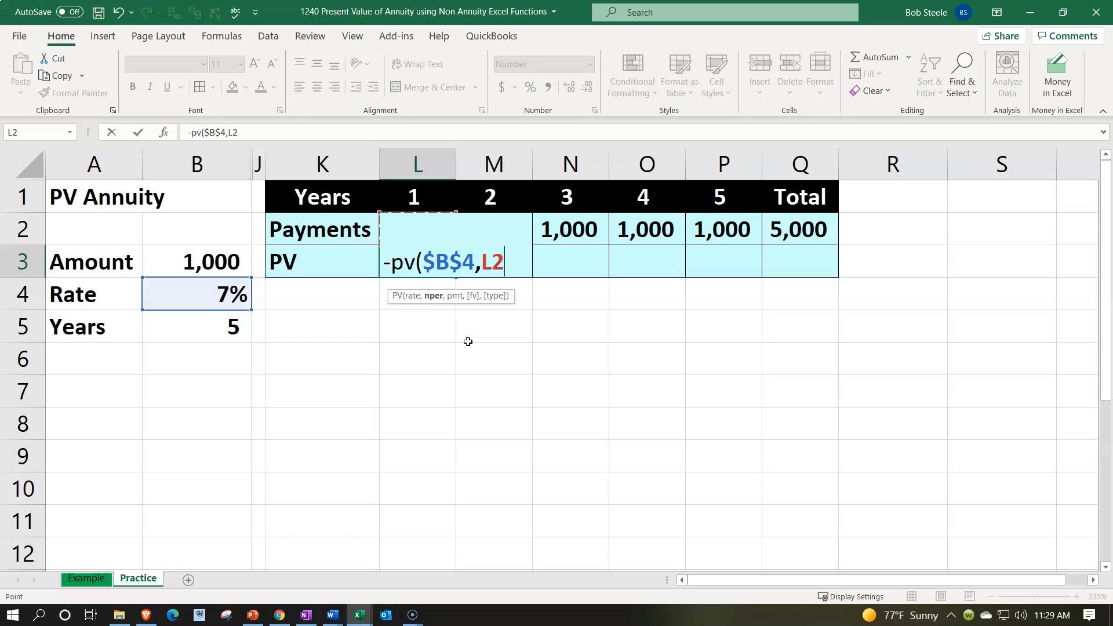
key(Up)
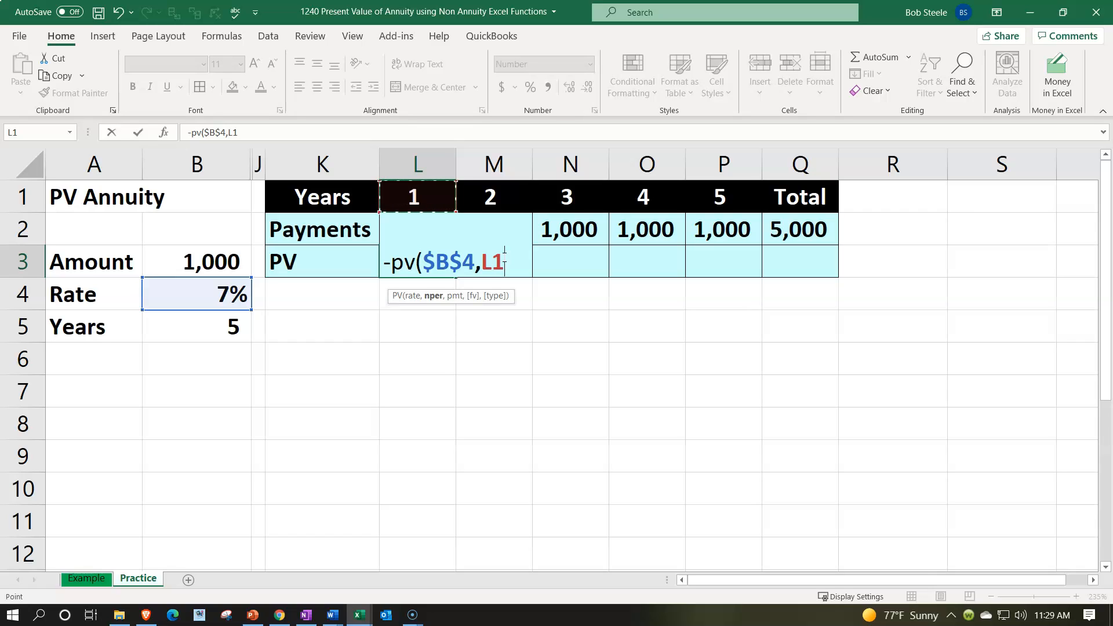
text(,,)
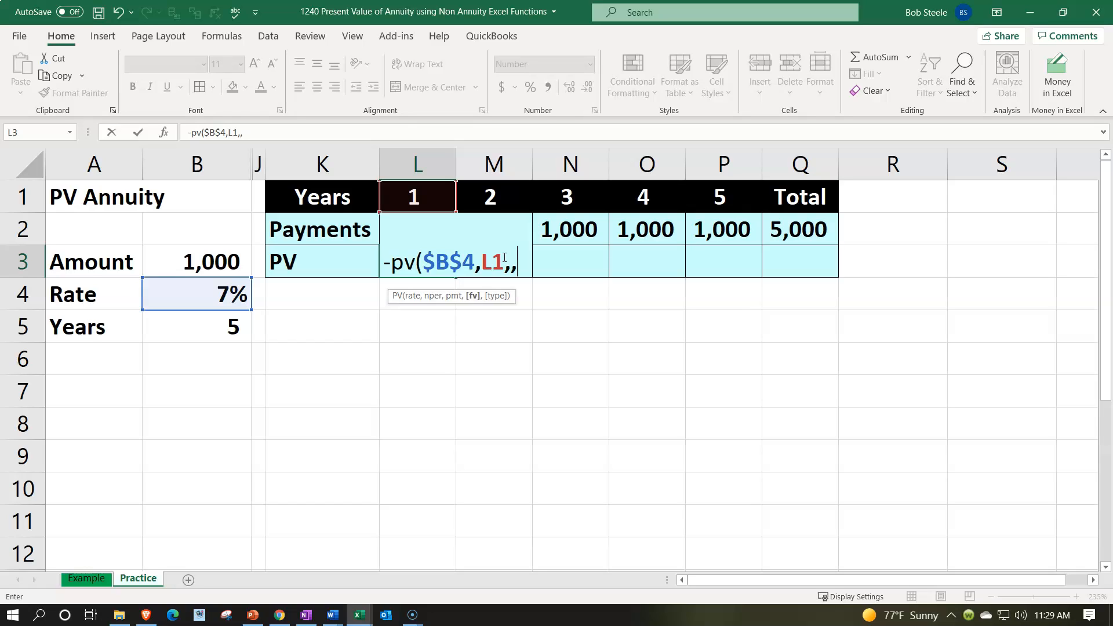
key(Up)
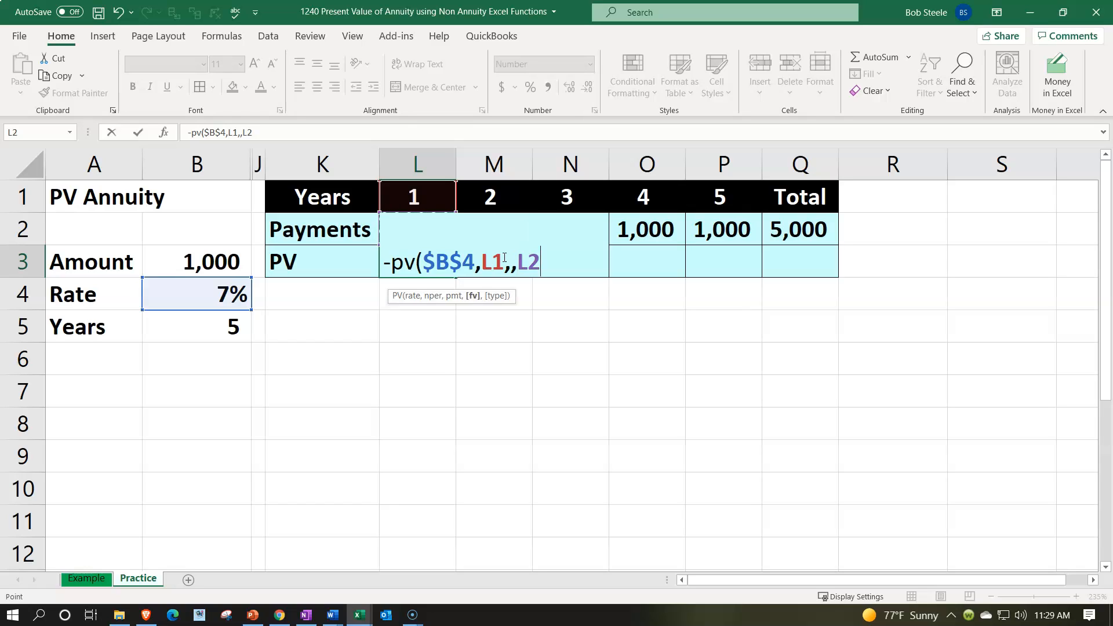
key(Return)
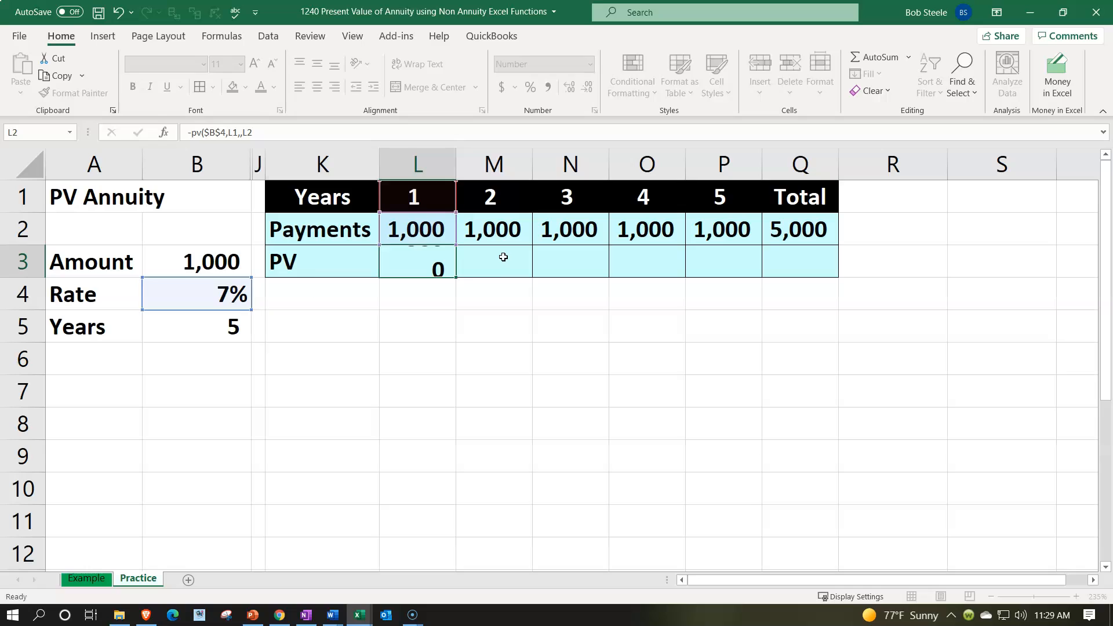
Enter -PV(B4,M1,,M2) in M3 for the year 2 present value, with a relative rate reference.
key(Right)
key(Right)
key(Up)
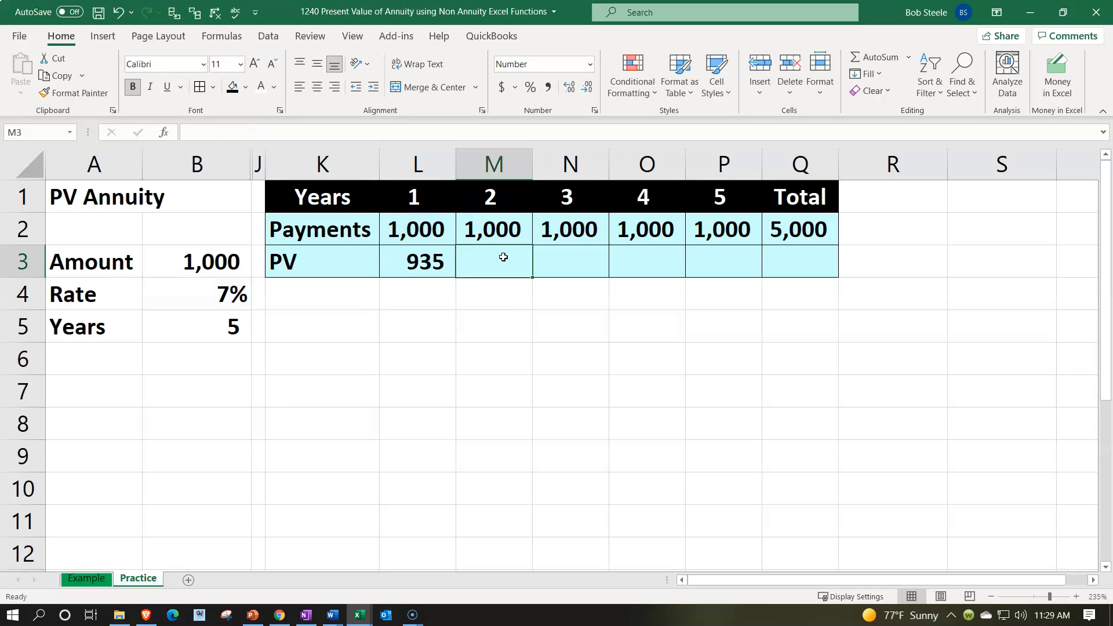
text(-pv)
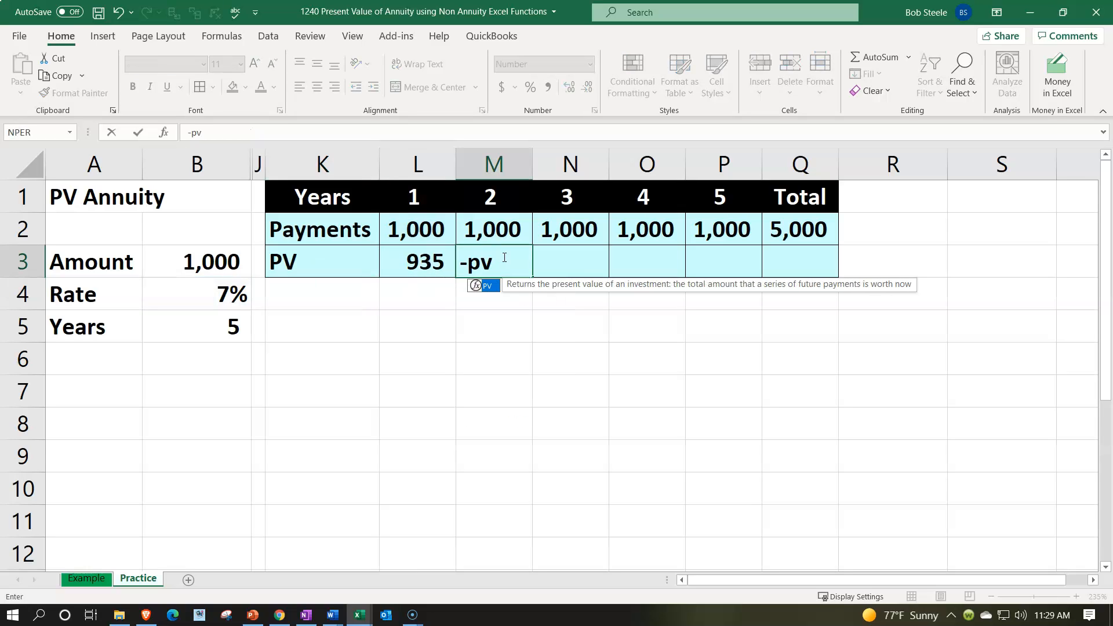
text(()
key(Left)
key(Left)
key(Left)
key(Left)
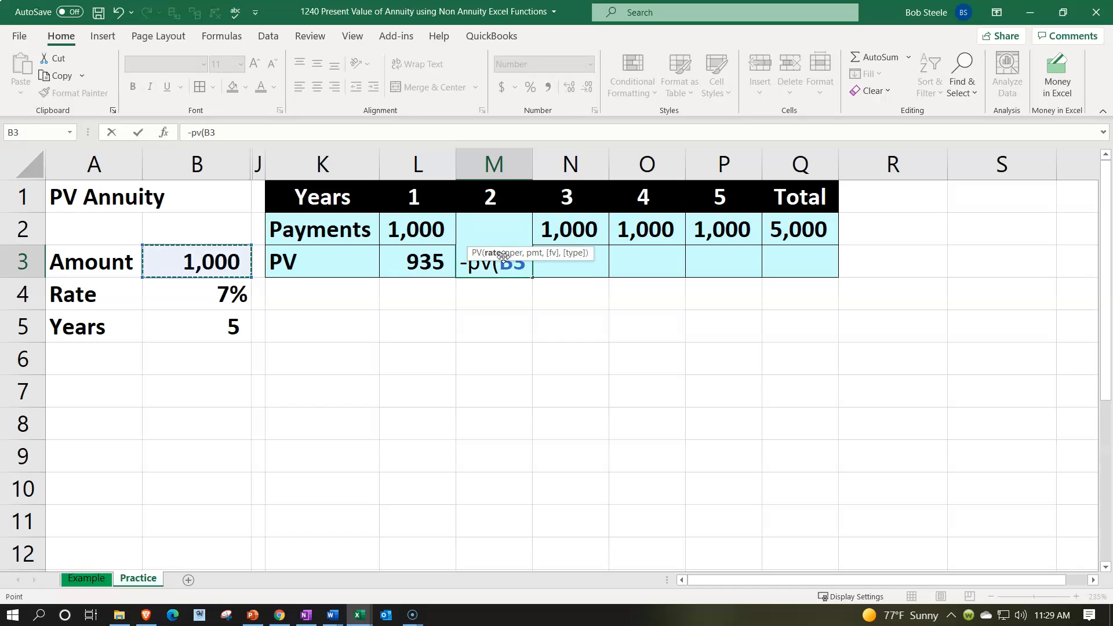
key(Down)
text(,)
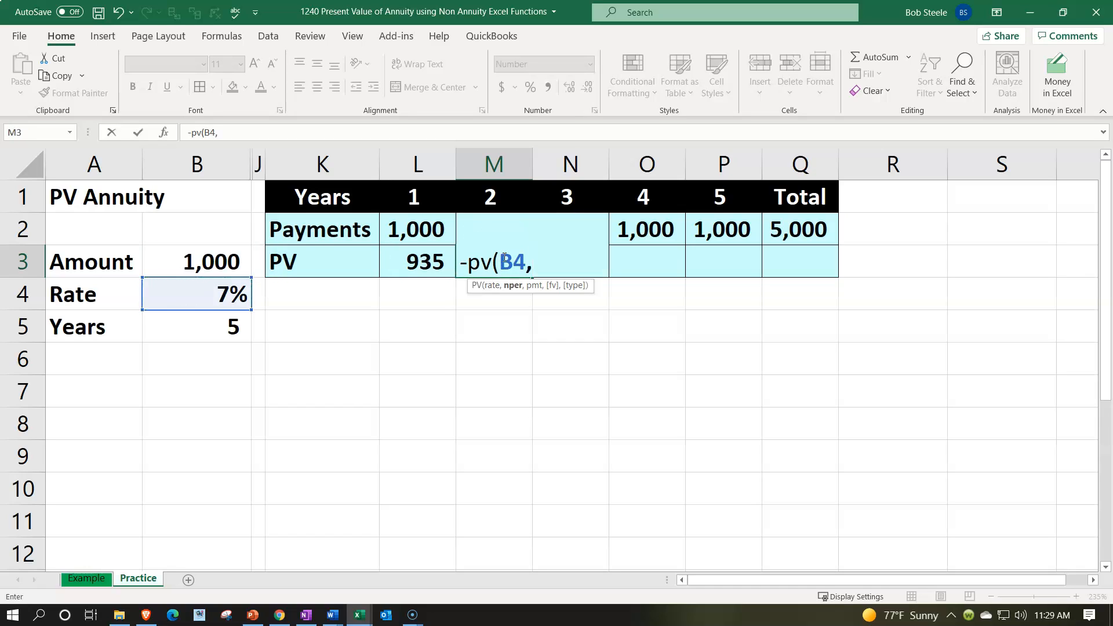
key(Up)
key(Up)
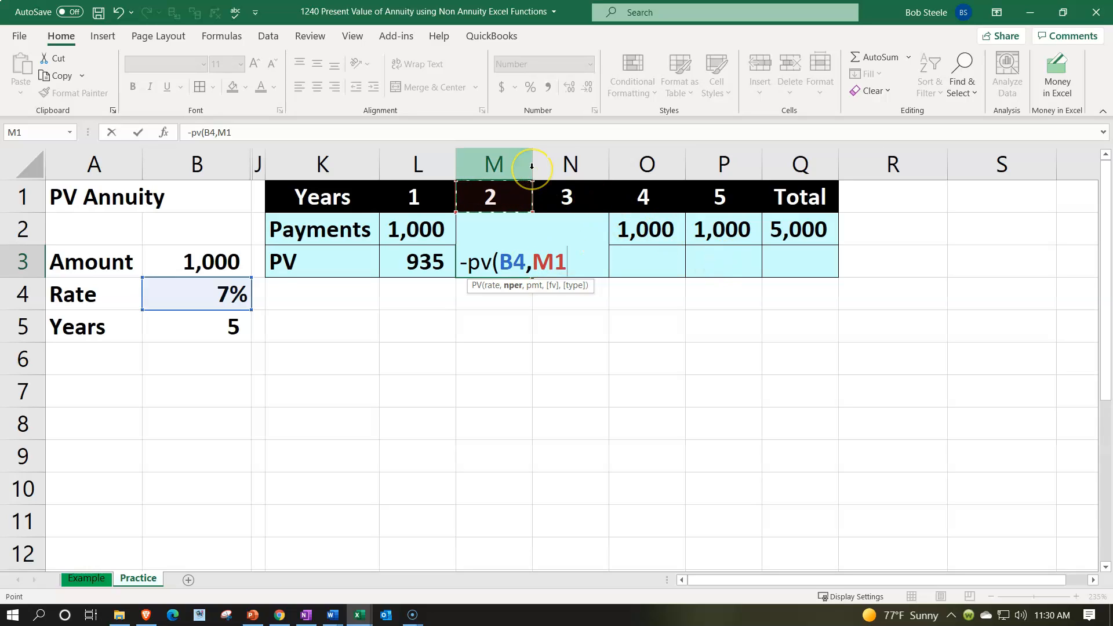
text(,,)
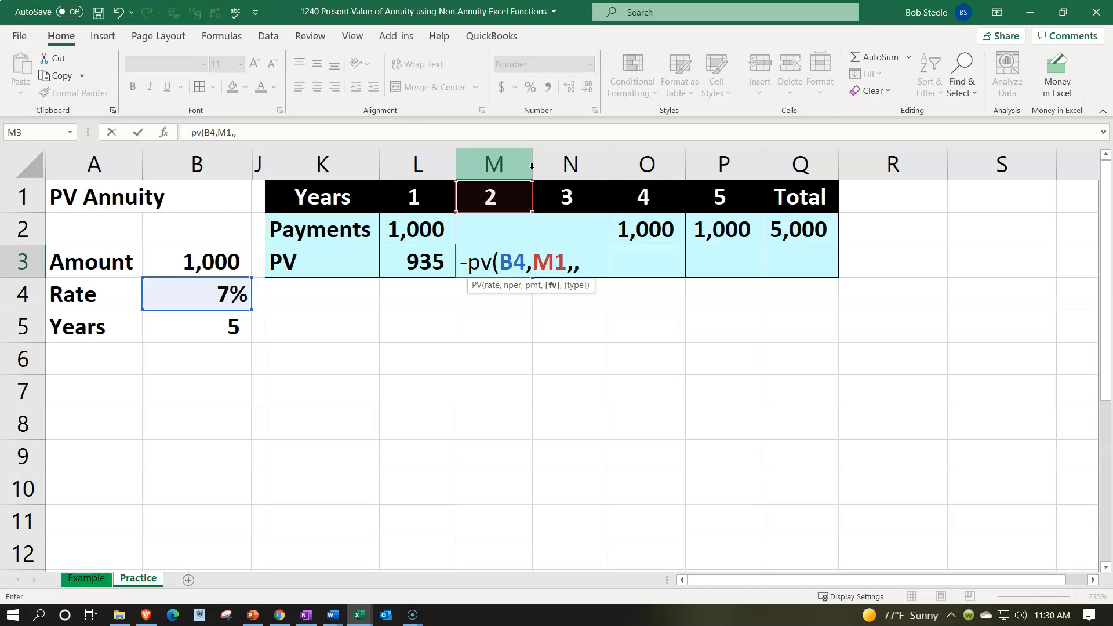
key(Up)
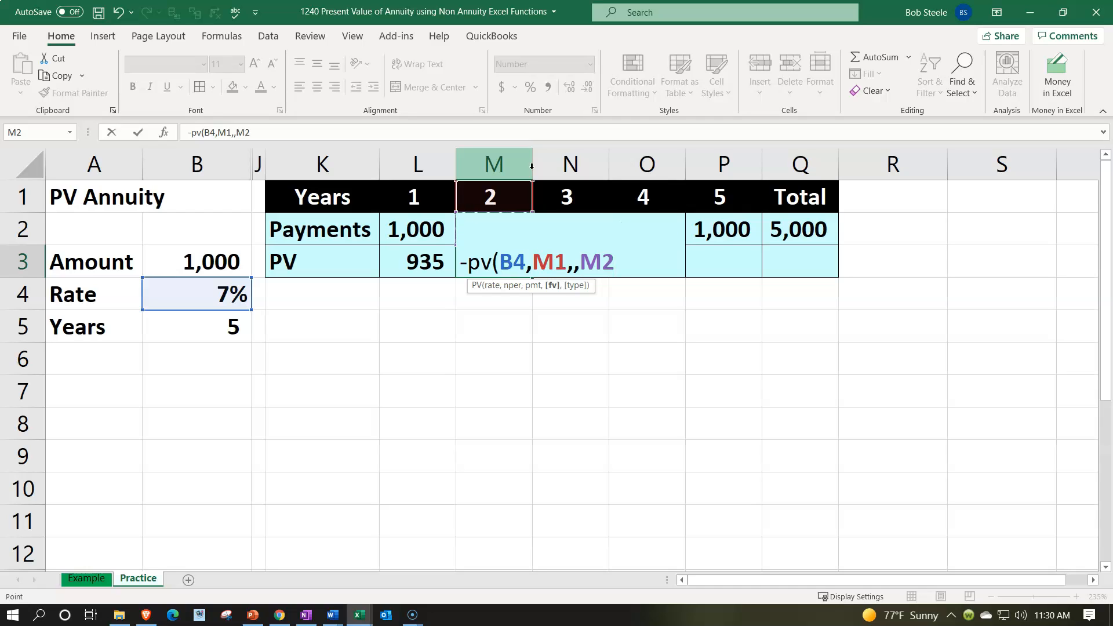
text())
key(Return)
key(Up)
key(Up)
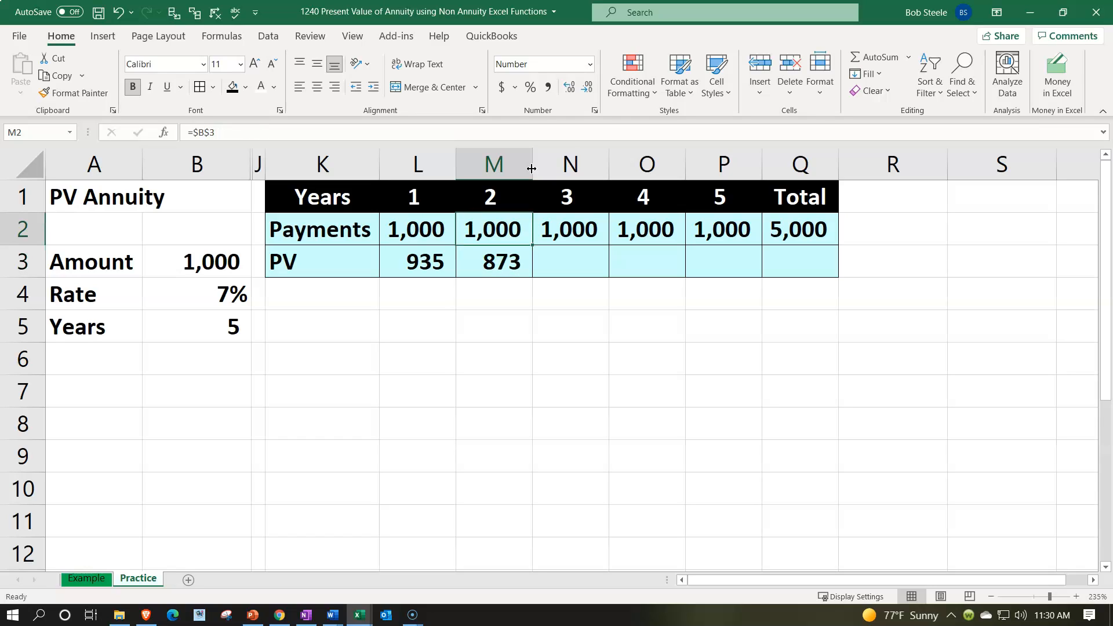
Enter -PV(B4,N1,,N2) in N3 for the year 3 present value, leaving the payment argument empty.
key(Down)
key(Right)
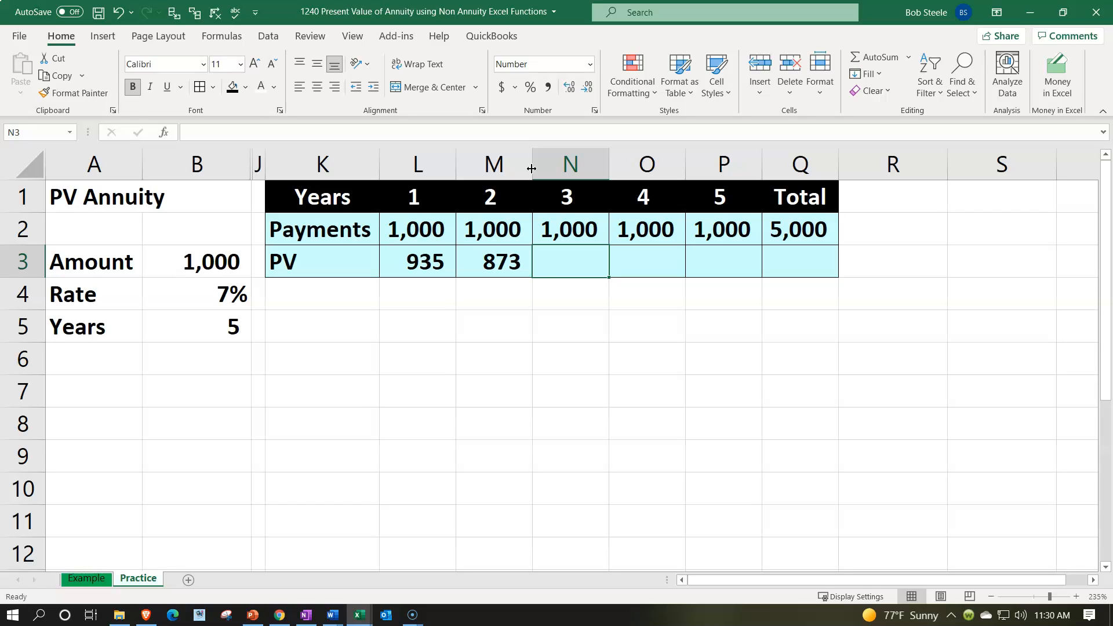
text(-)
text(v()
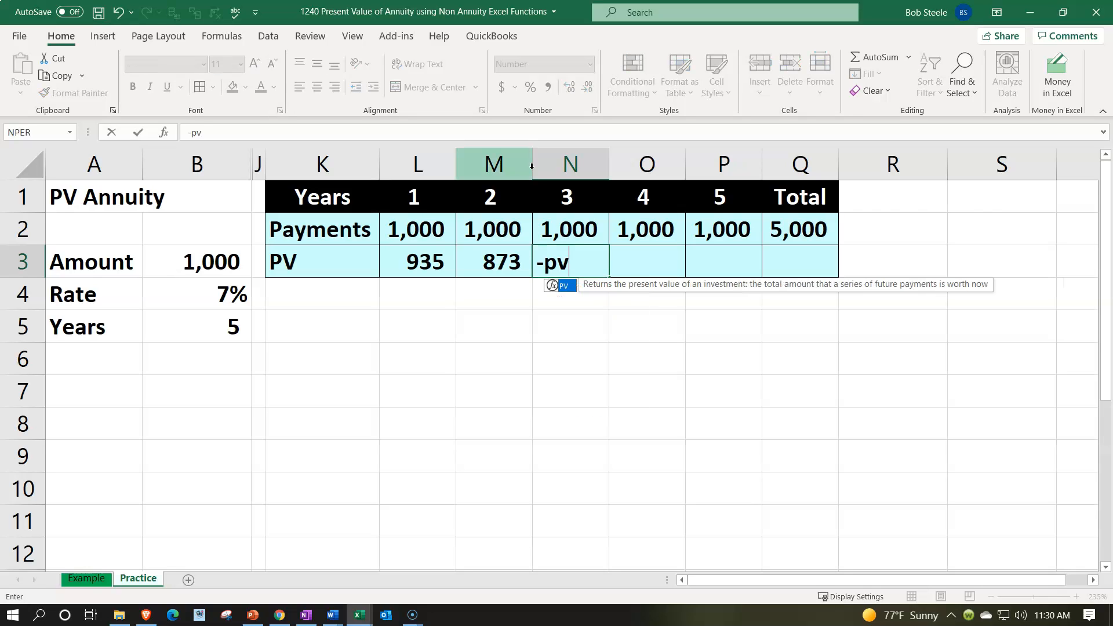
key(Left)
key(Left)
key(Left)
key(Left)
key(Left)
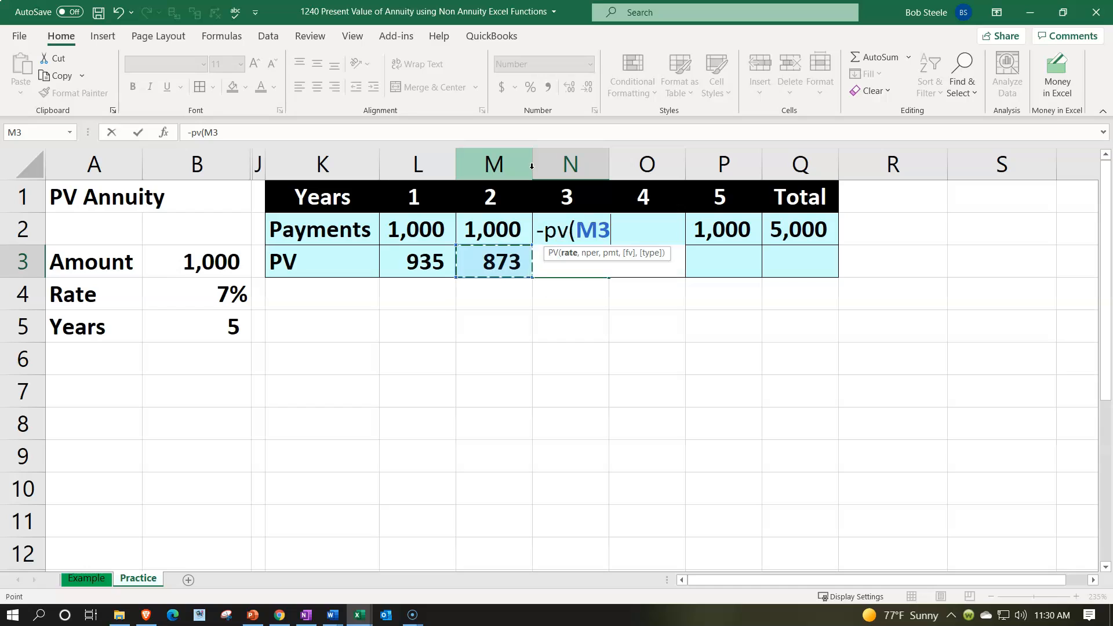
key(Down)
text(,)
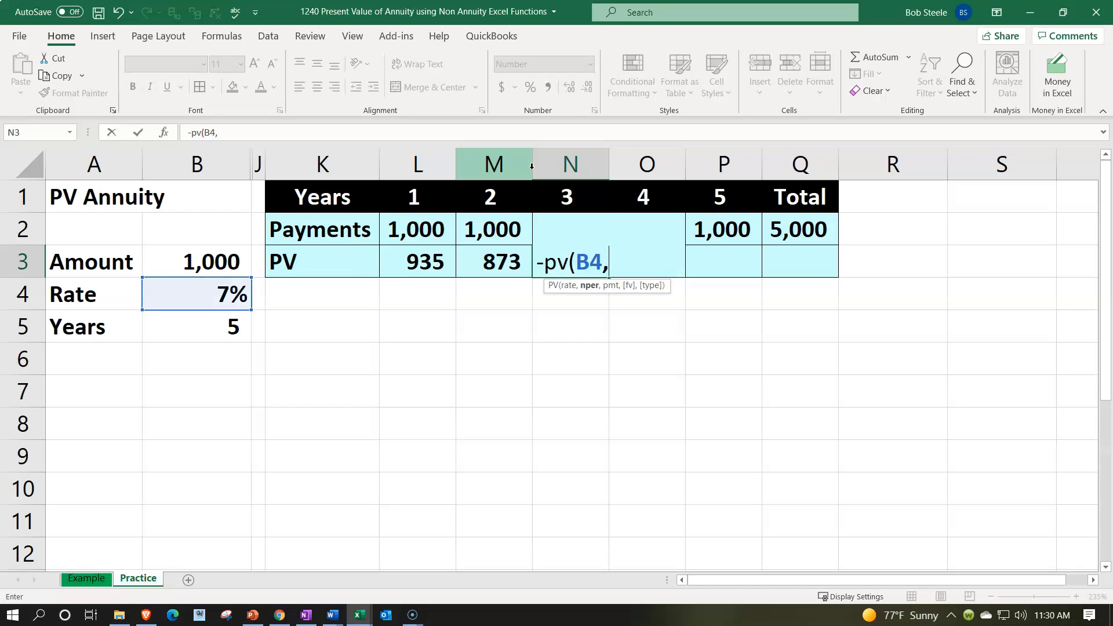
key(Up)
key(Up)
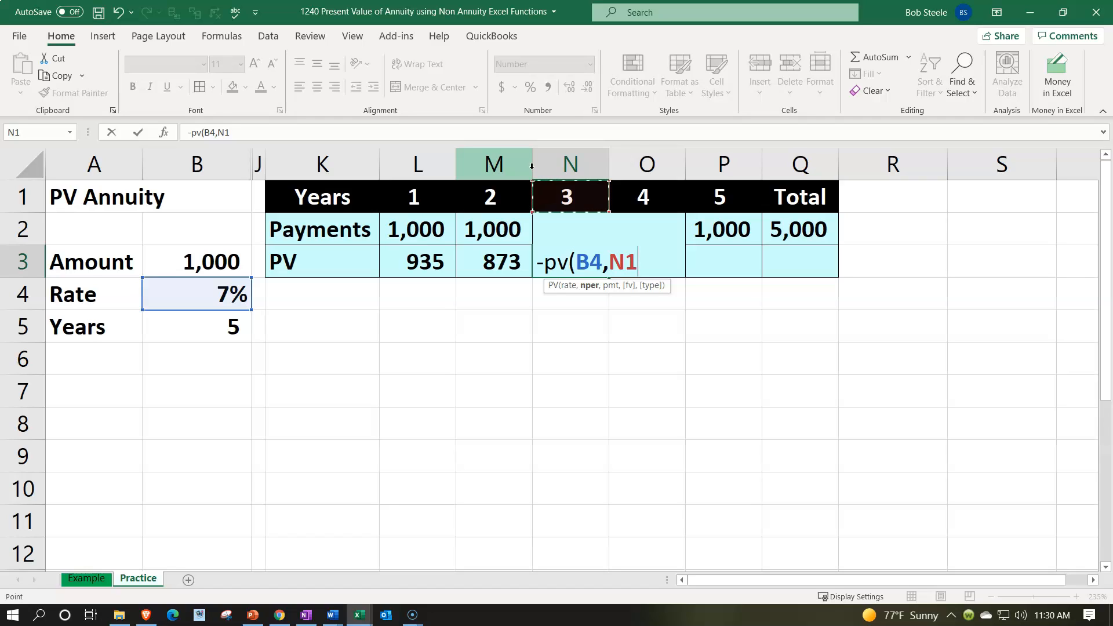
text(,,)
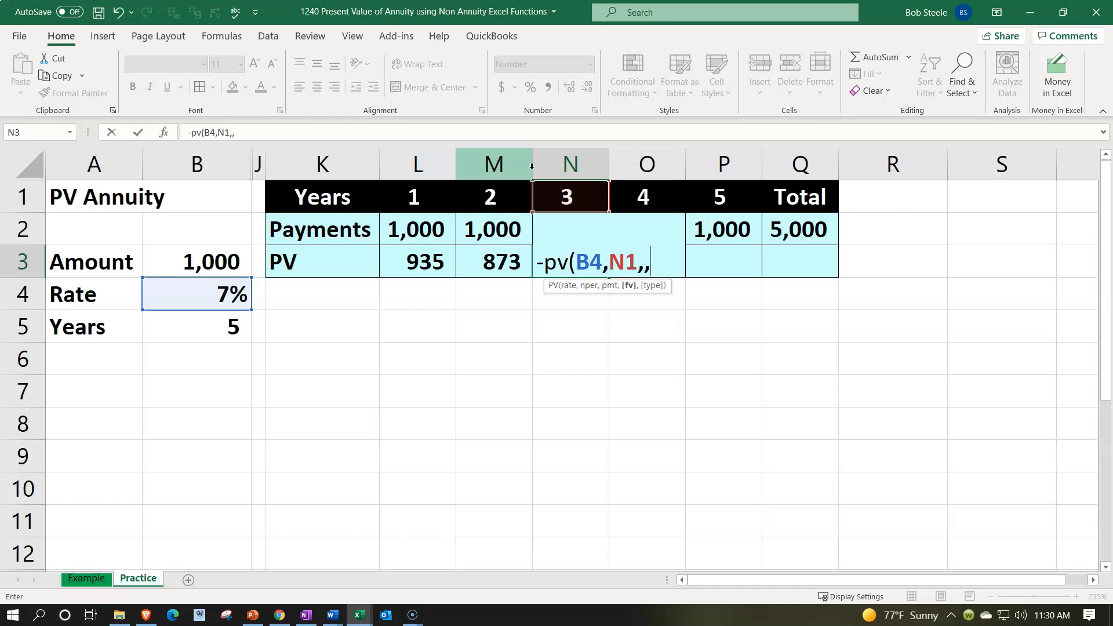
key(Up)
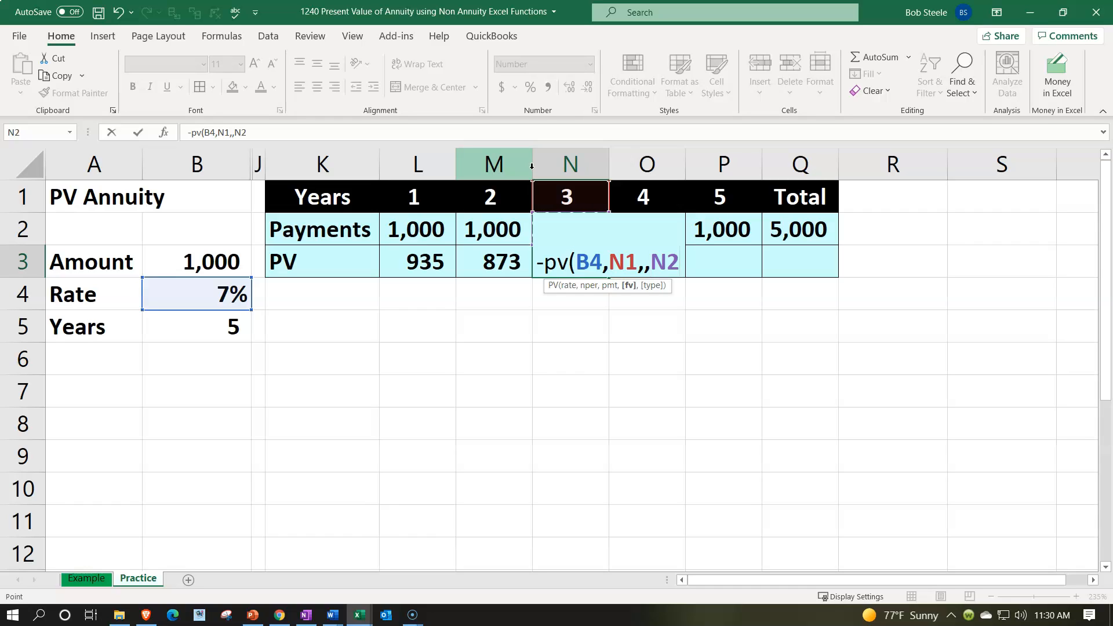
key(Return)
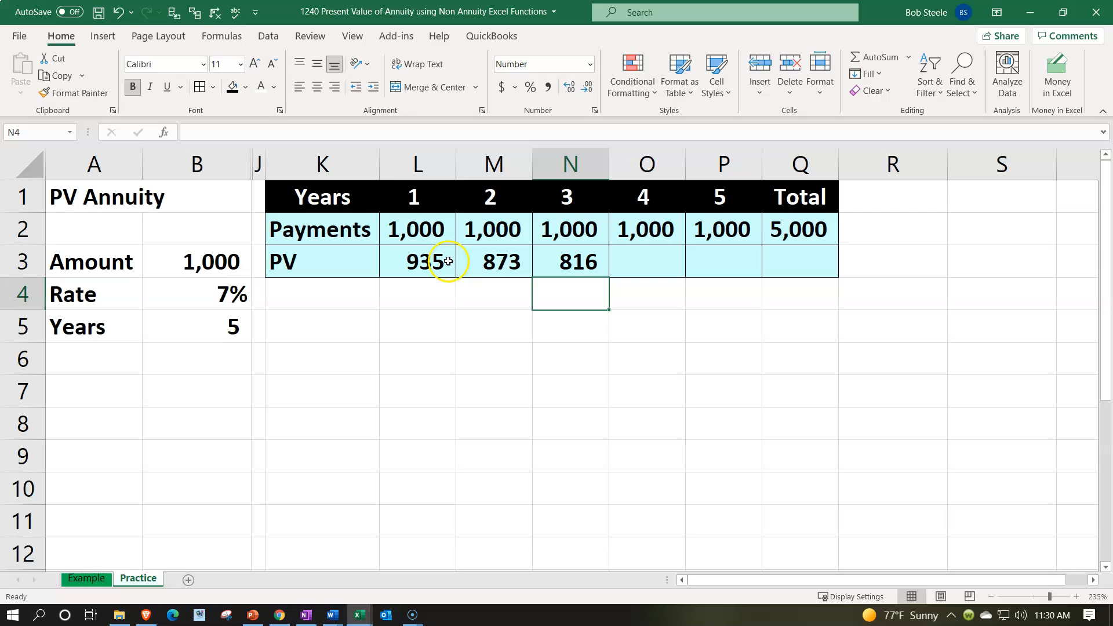
Clear L3:N3 and enter -PV($B$4,L1,,L2) again in L3 with an absolute rate reference and no payment argument.
drag(449, 261, 548, 264)
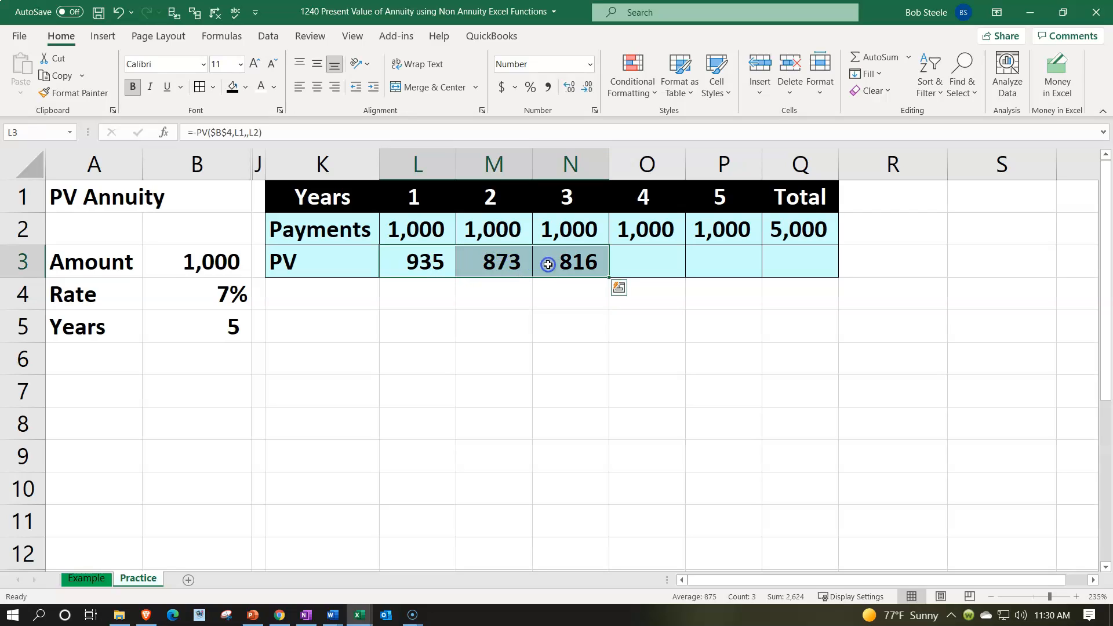
key(Delete)
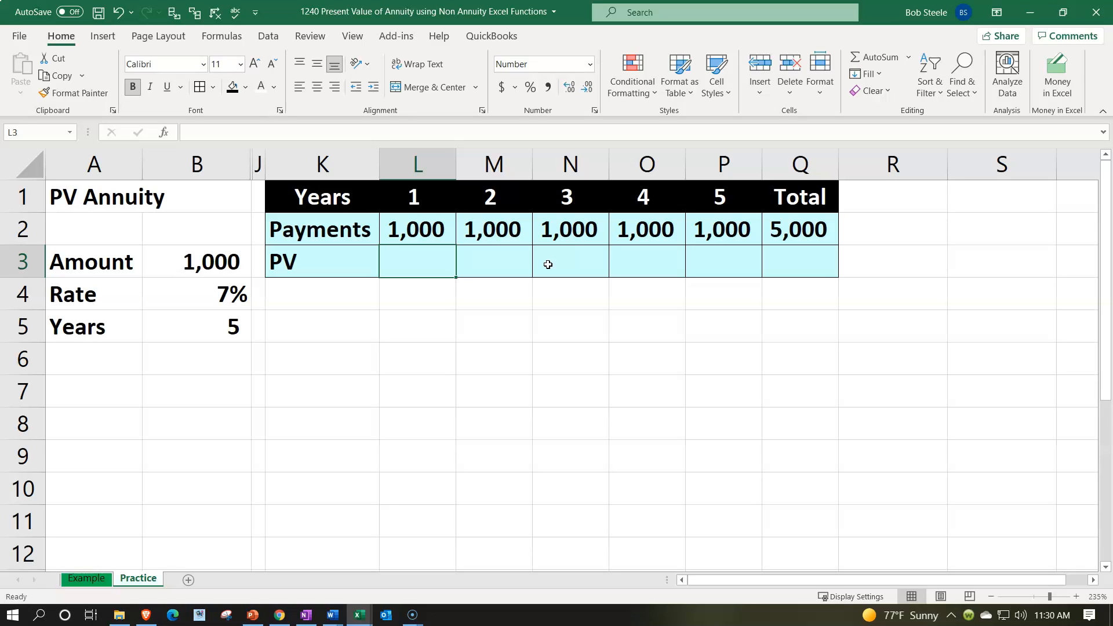
text(-pv()
key(Left)
key(Left)
key(Left)
key(Down)
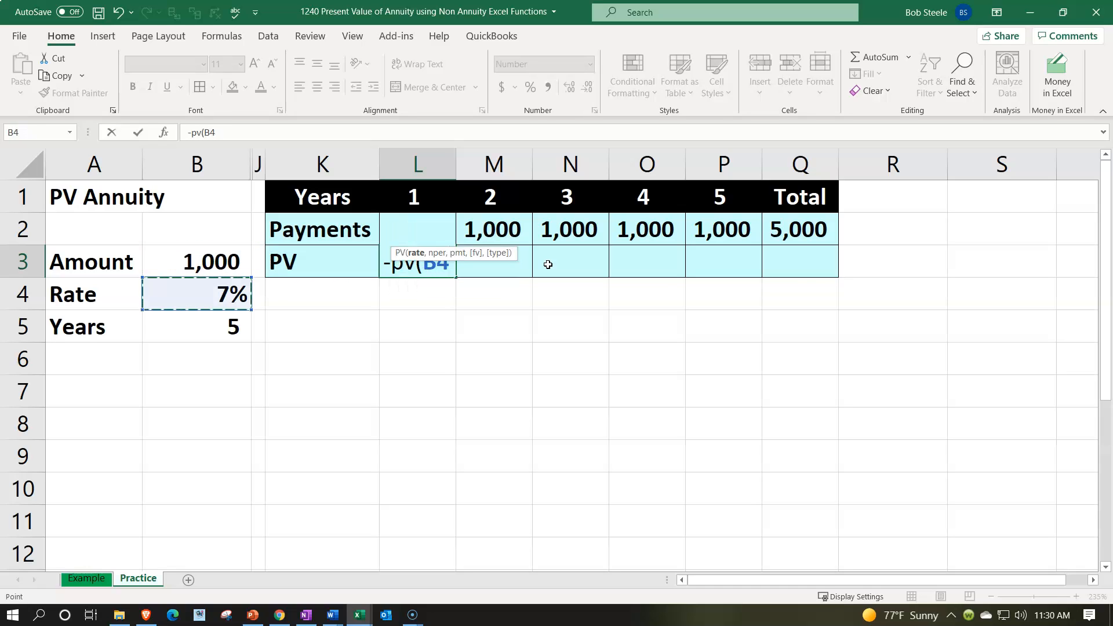
drag(502, 254, 501, 305)
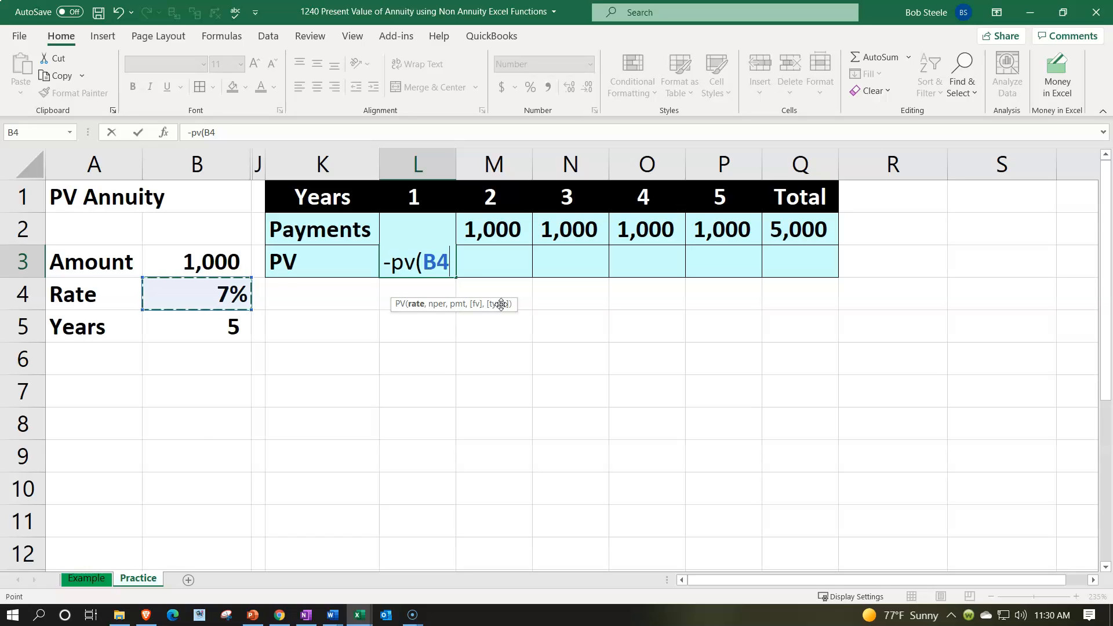
key(F4)
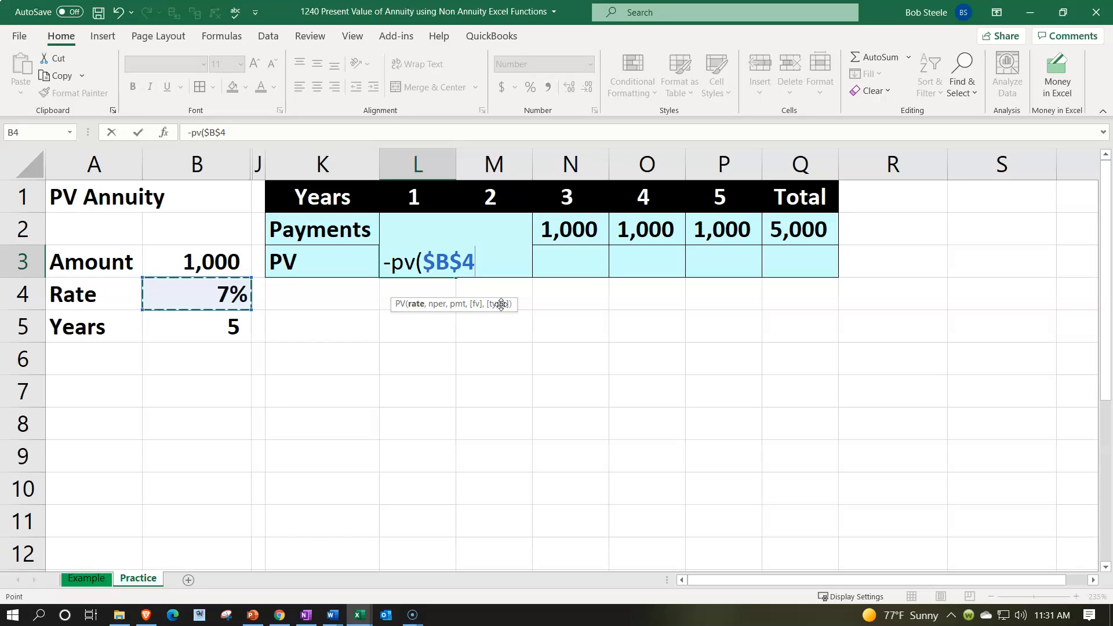
text(,)
click(410, 198)
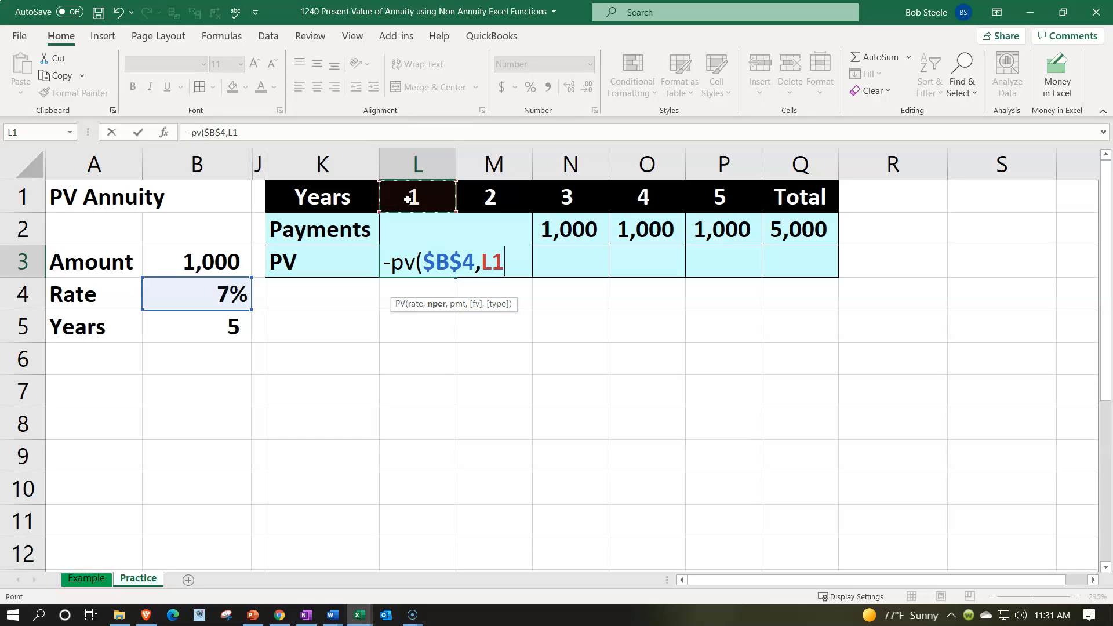
text(,,)
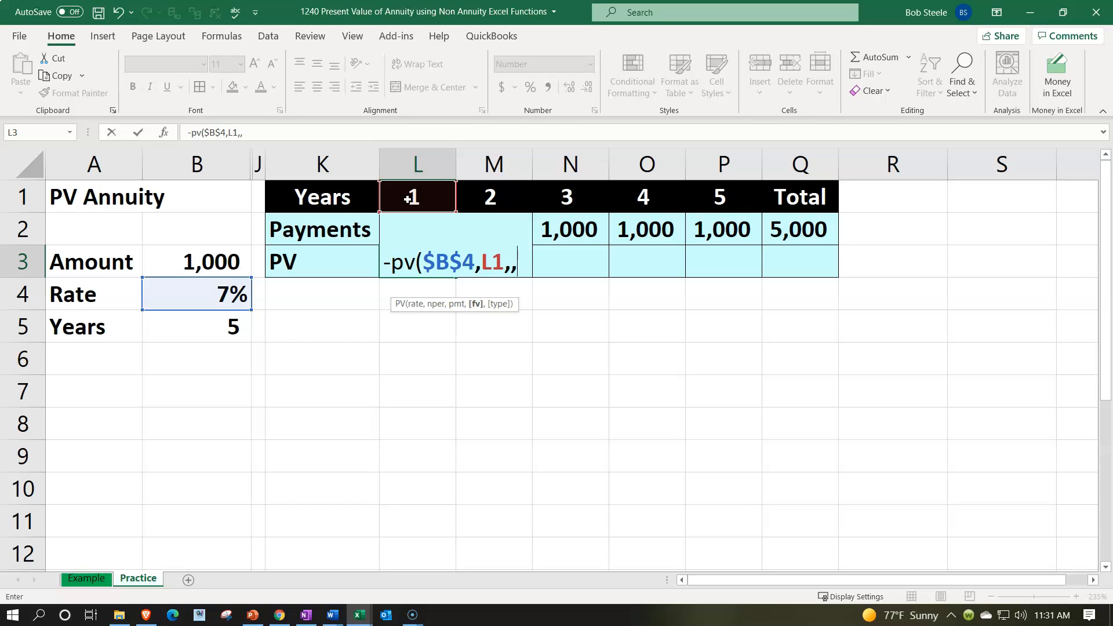
key(Up)
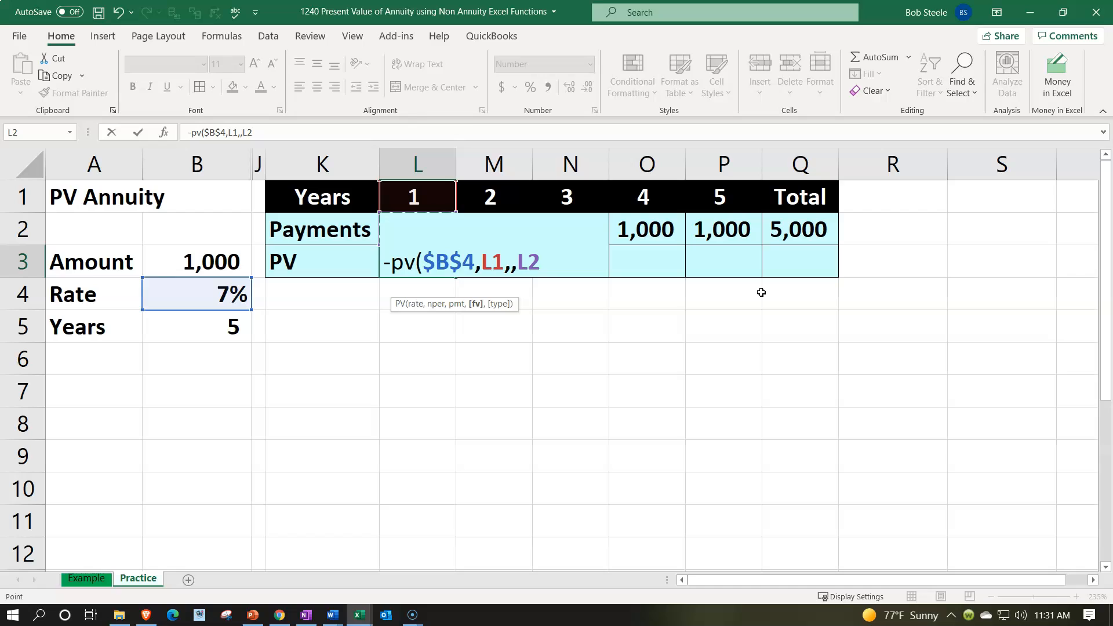
key(Return)
Fill the year 1 present value formula in L3 across through P3 and total L3:P3 in Q3 with SUM.
key(Up)
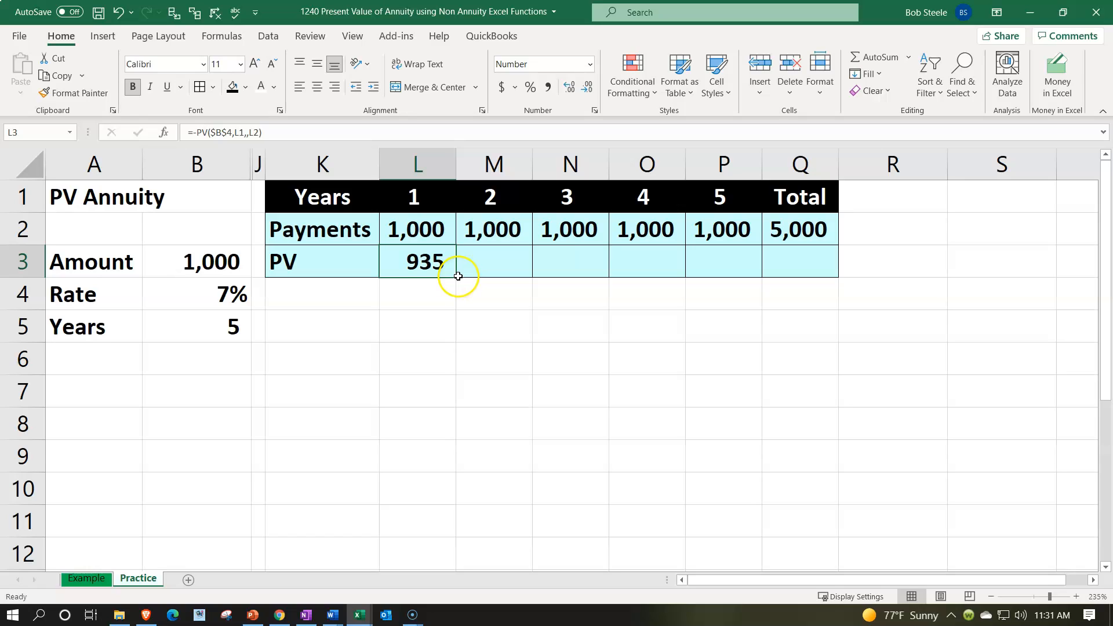
drag(458, 276, 718, 249)
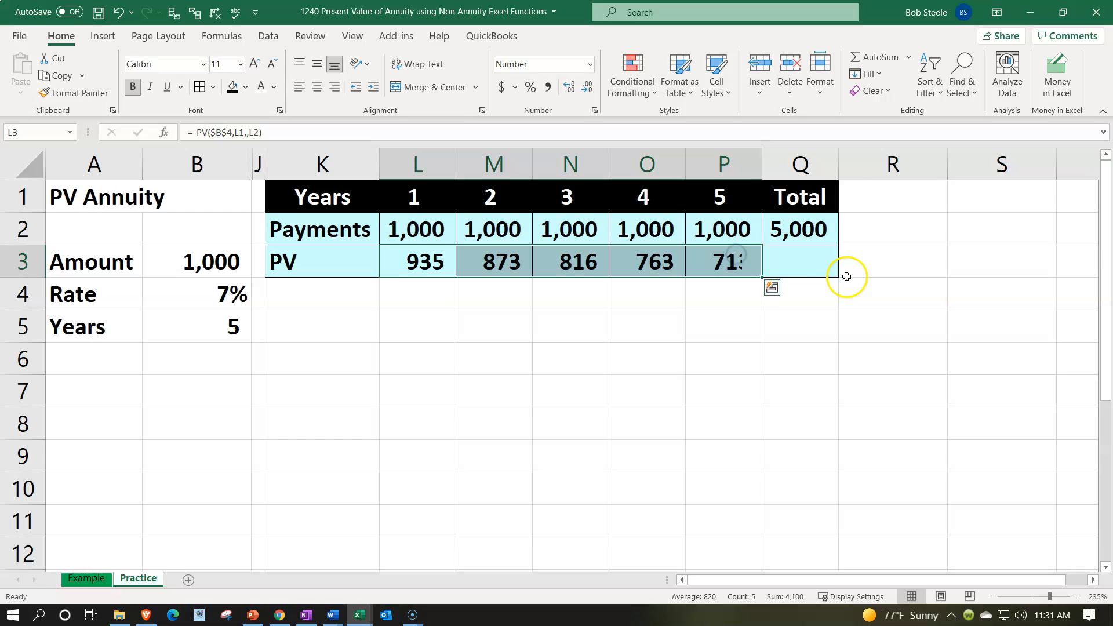
click(823, 261)
text(=)
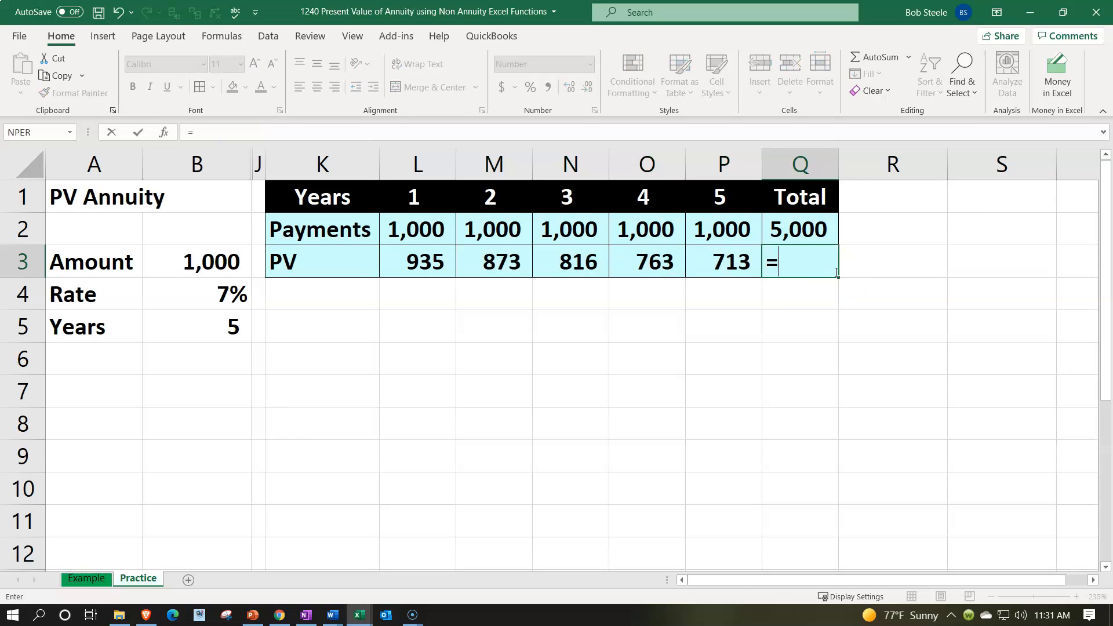
text(sum()
key(Left)
key(shift+Left)
key(shift+Left)
key(shift+Left)
key(shift+Left)
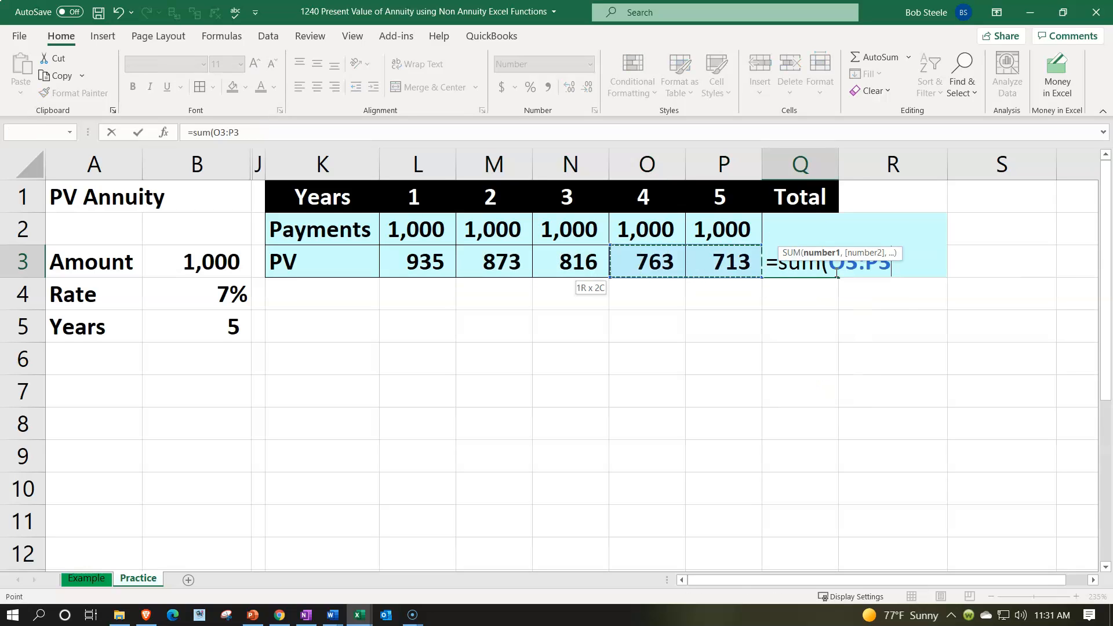
key(Return)
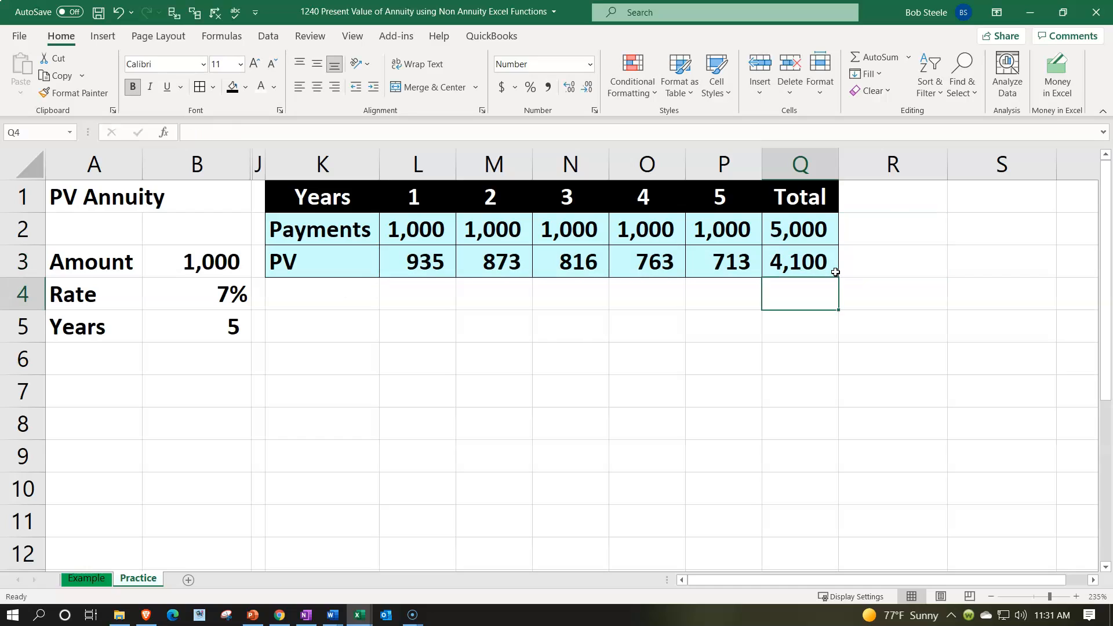
Unhide columns C through I and compare the cash flow and present values I2:I6 with the horizontal table.
click(800, 283)
click(217, 167)
drag(217, 169, 293, 154)
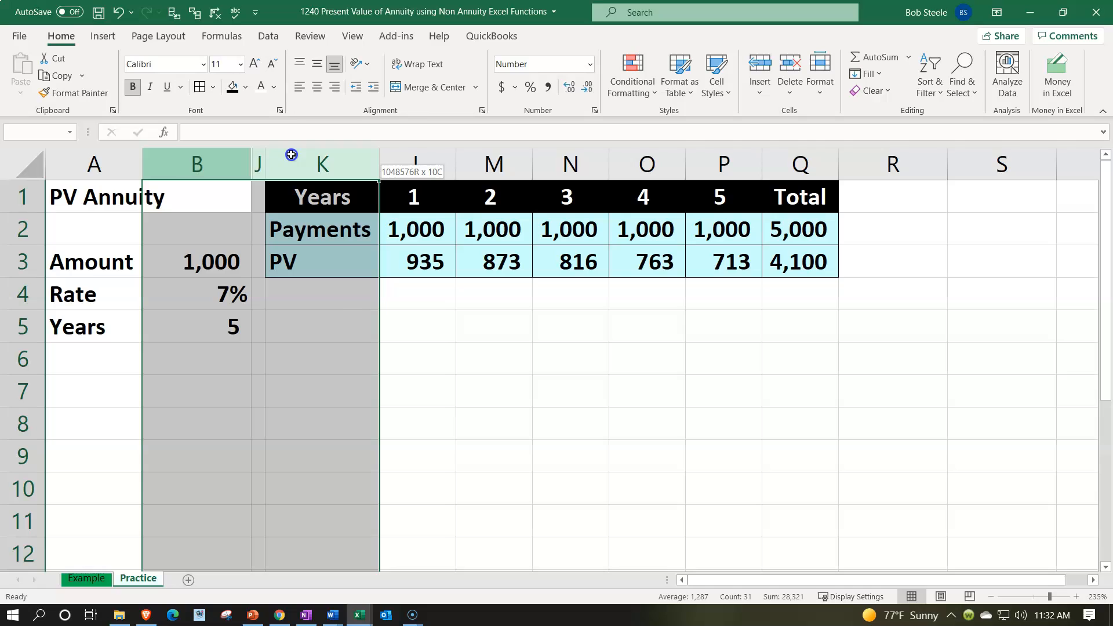
right_click(339, 317)
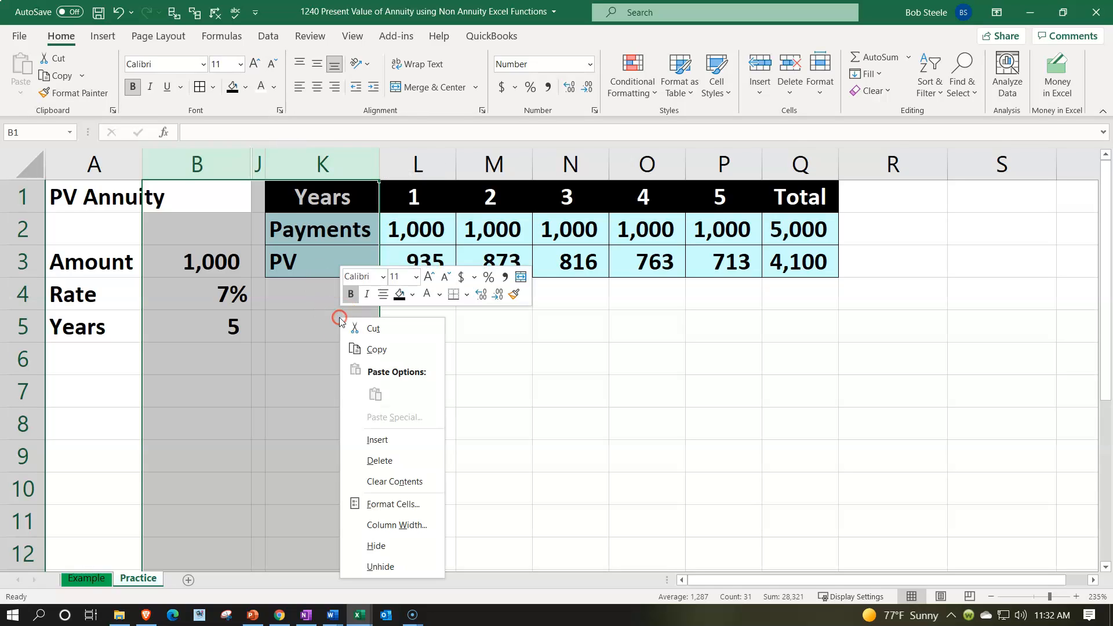
click(405, 562)
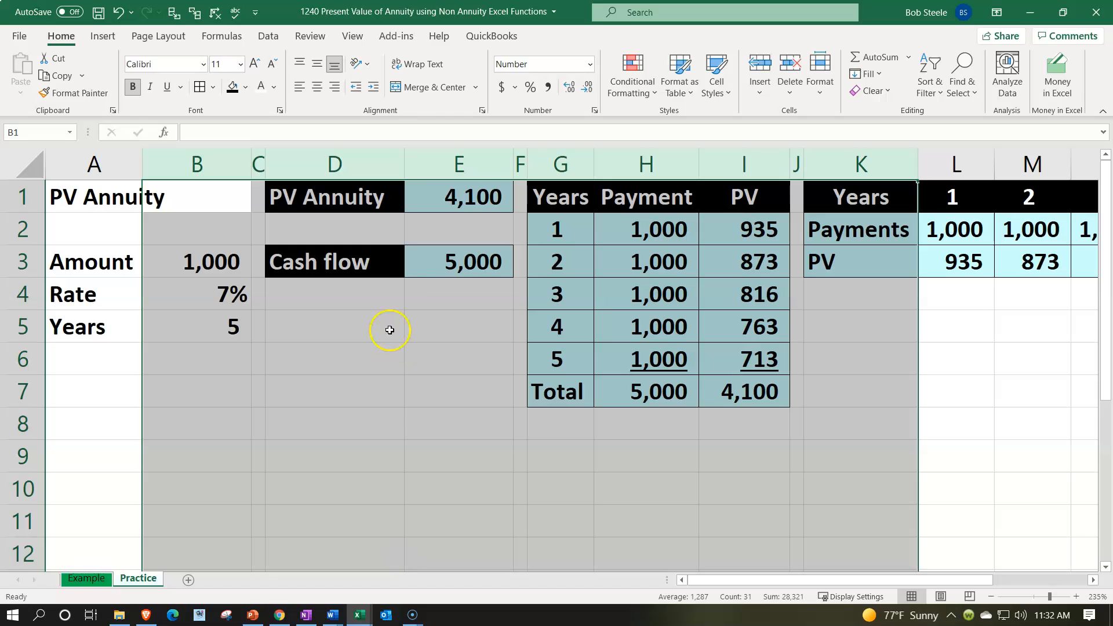
click(408, 268)
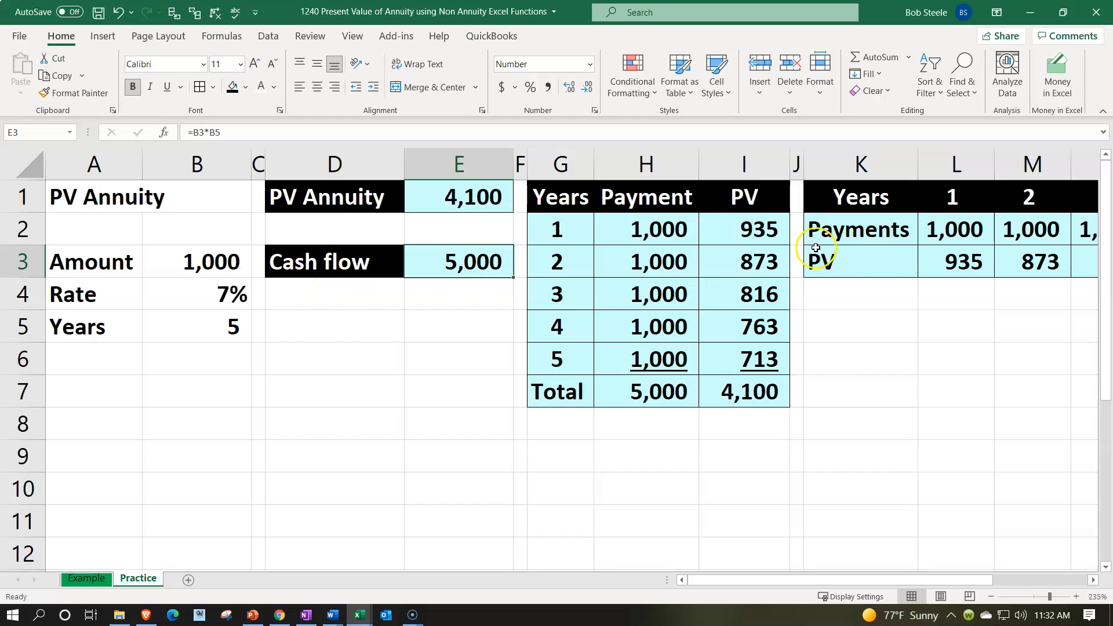
drag(754, 229, 754, 352)
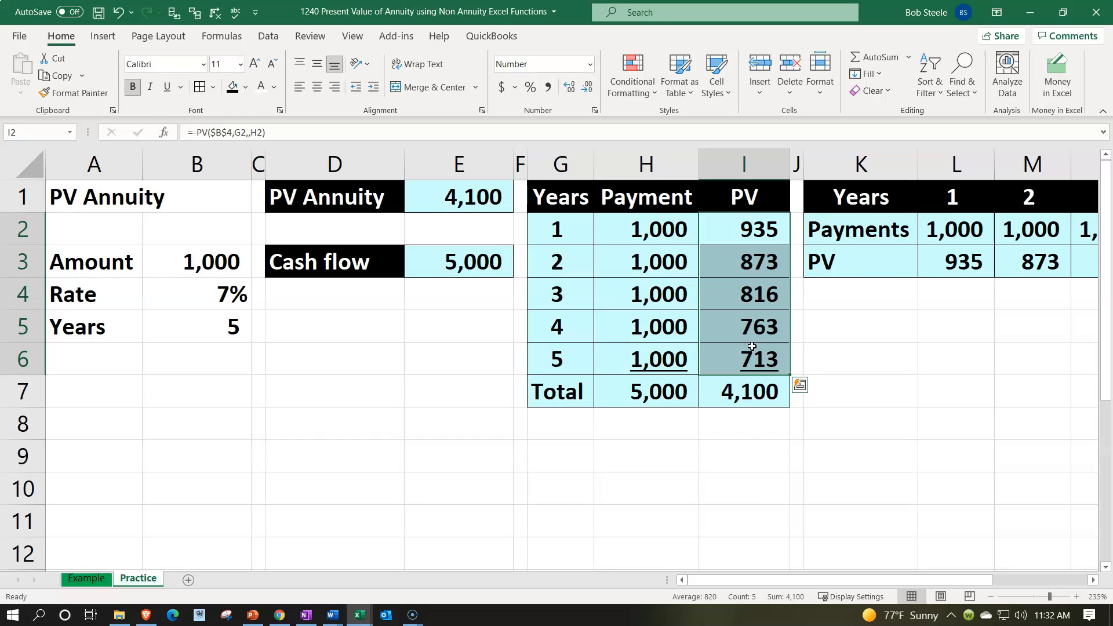
click(730, 447)
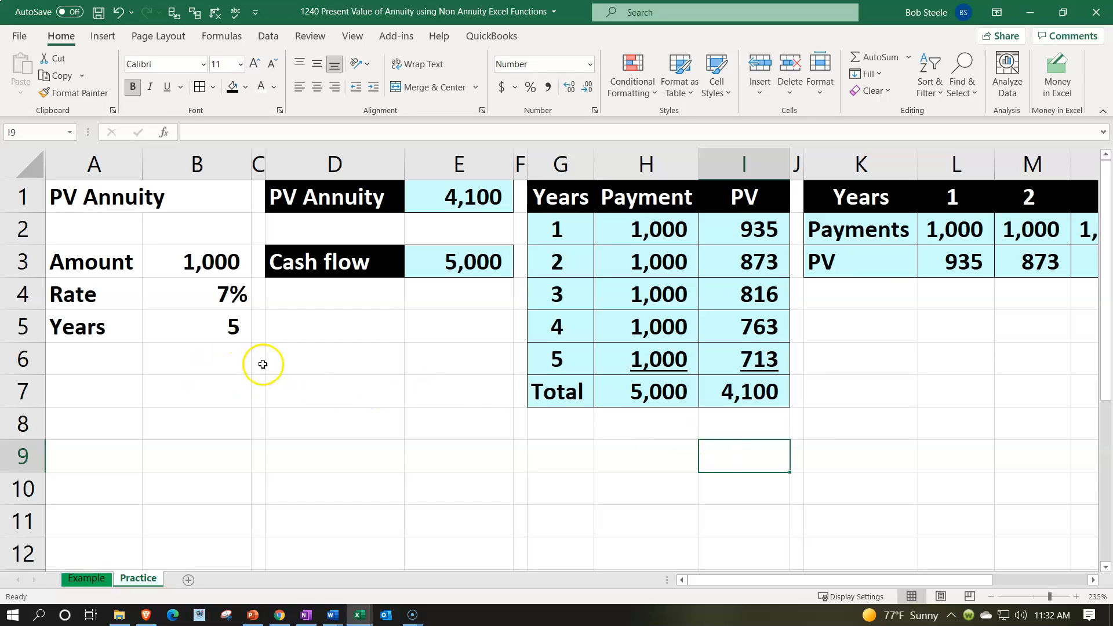
Compare the PV annuity result in D1:E1 and the amount in B3 with the vertical payment table G2:I7.
drag(392, 209, 413, 207)
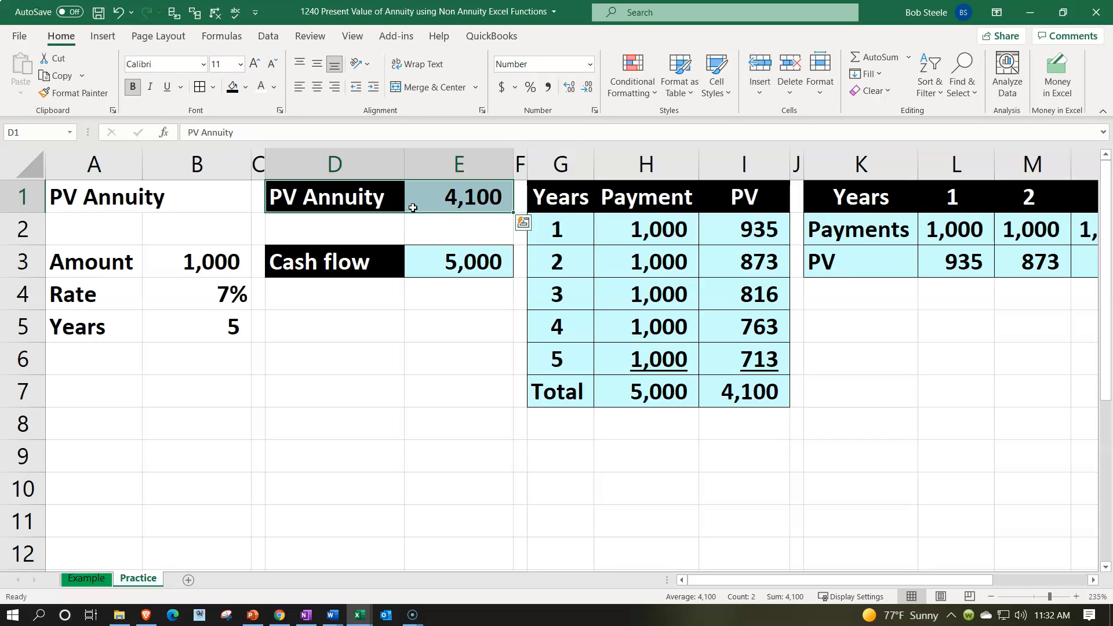
click(192, 257)
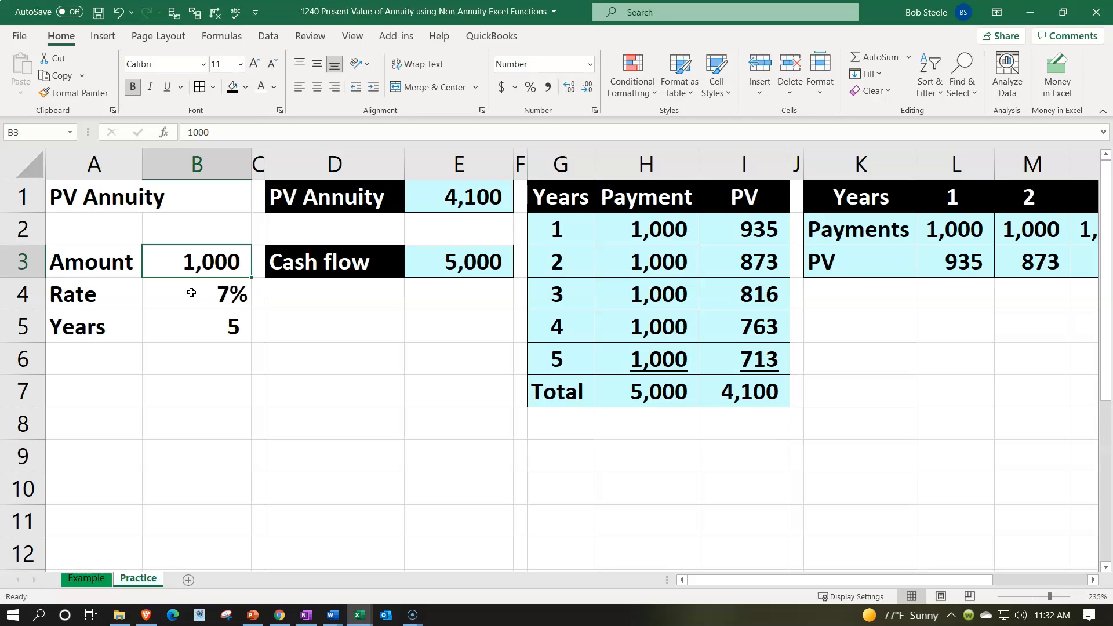
drag(584, 241, 725, 379)
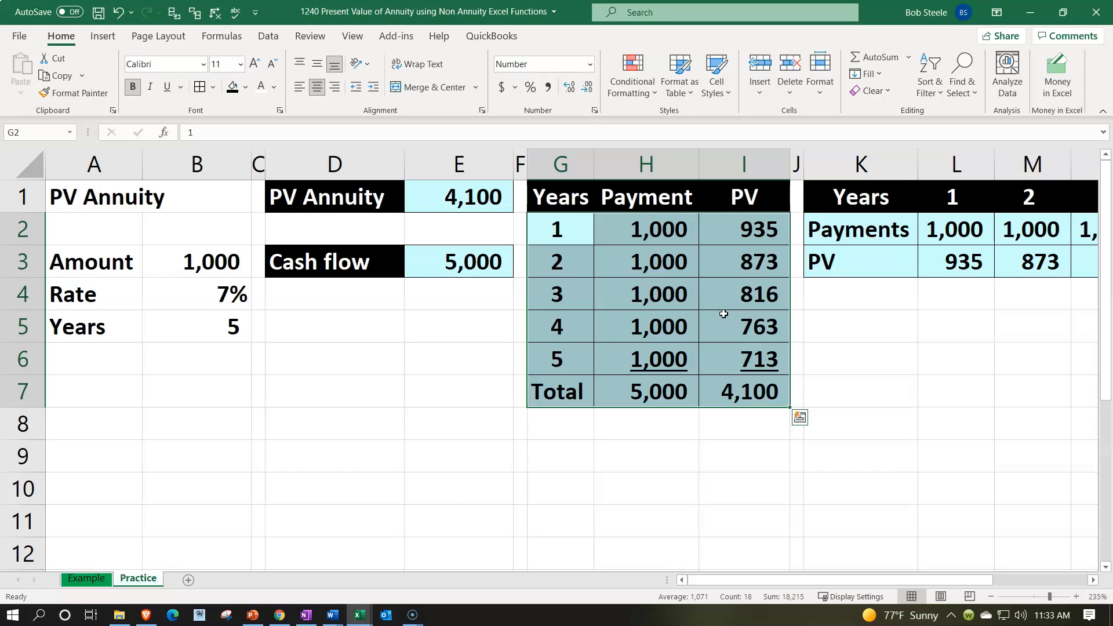
click(335, 369)
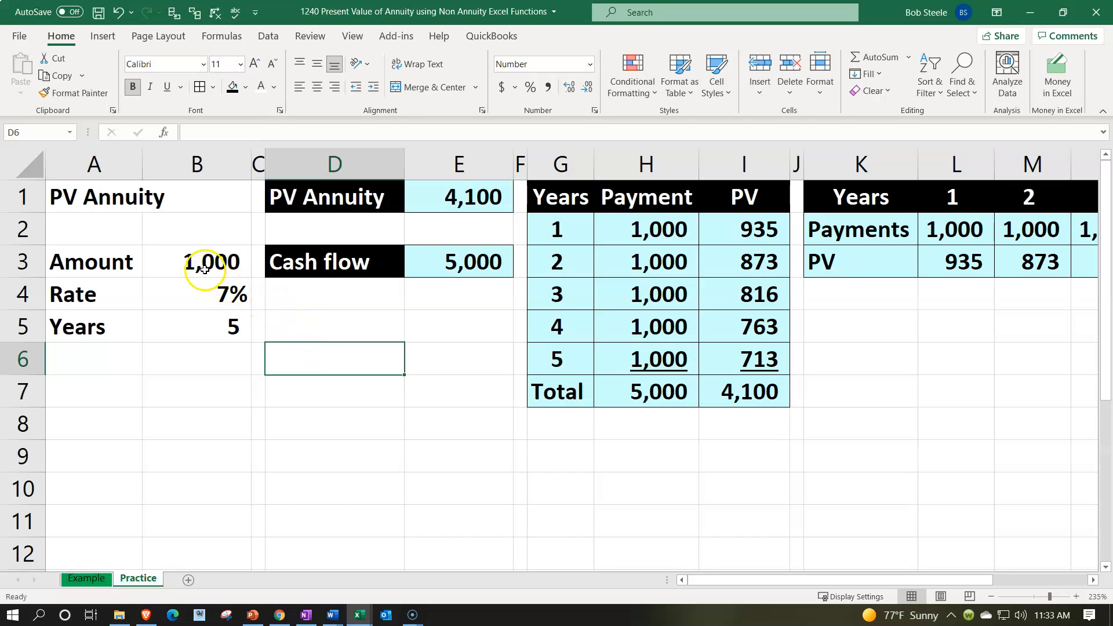
Test the present value tables with a rate of 8% in B4, and set the rate back to 7%.
click(203, 287)
text(8)
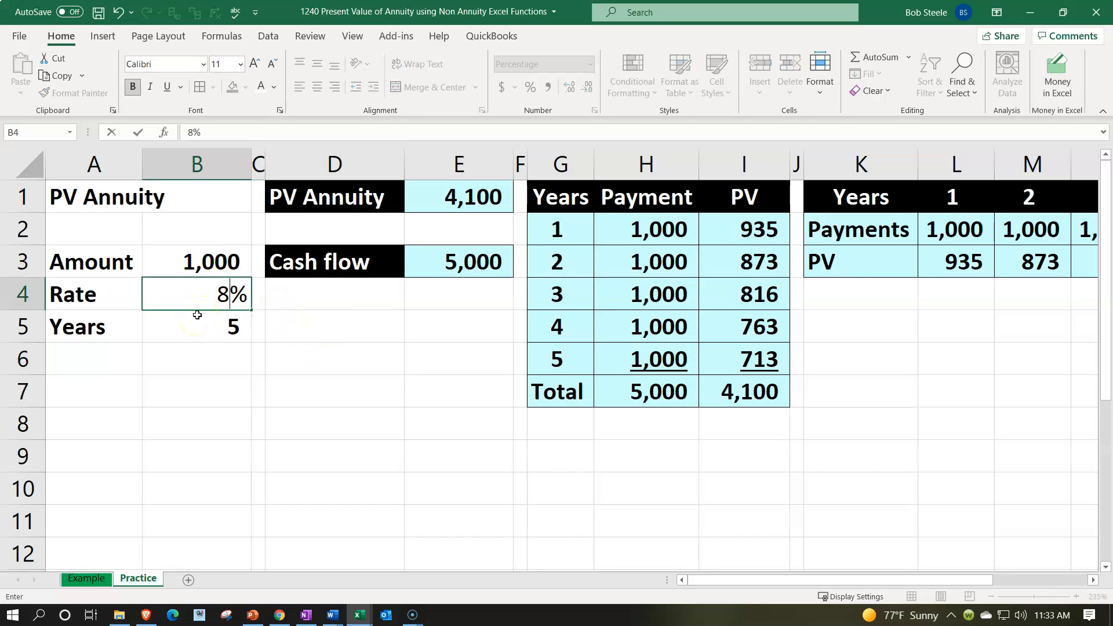
key(Return)
click(202, 308)
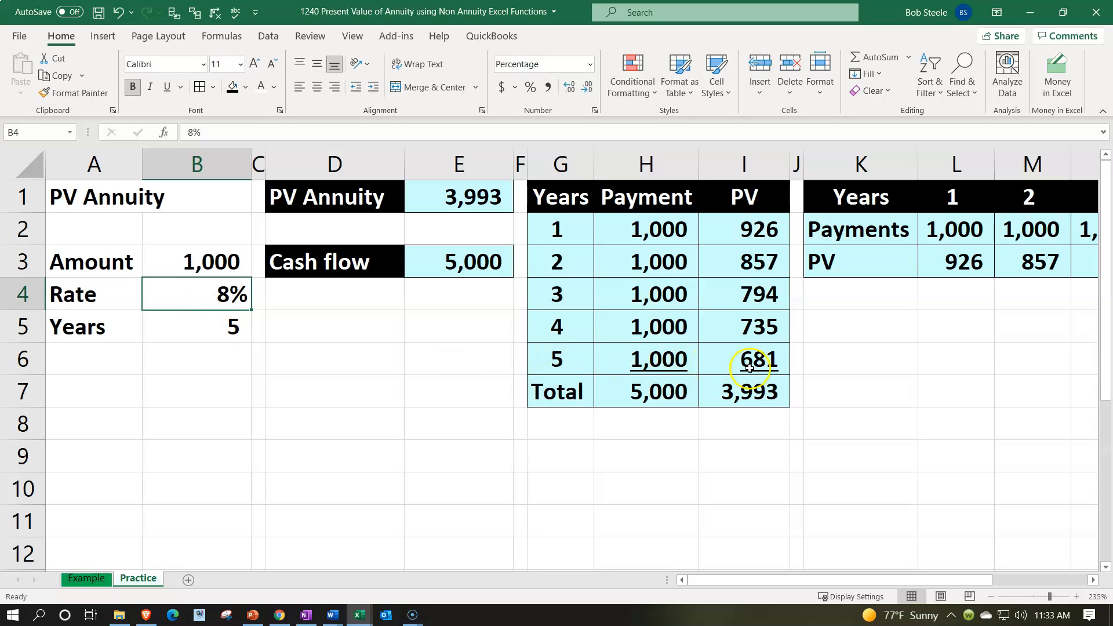
text(7)
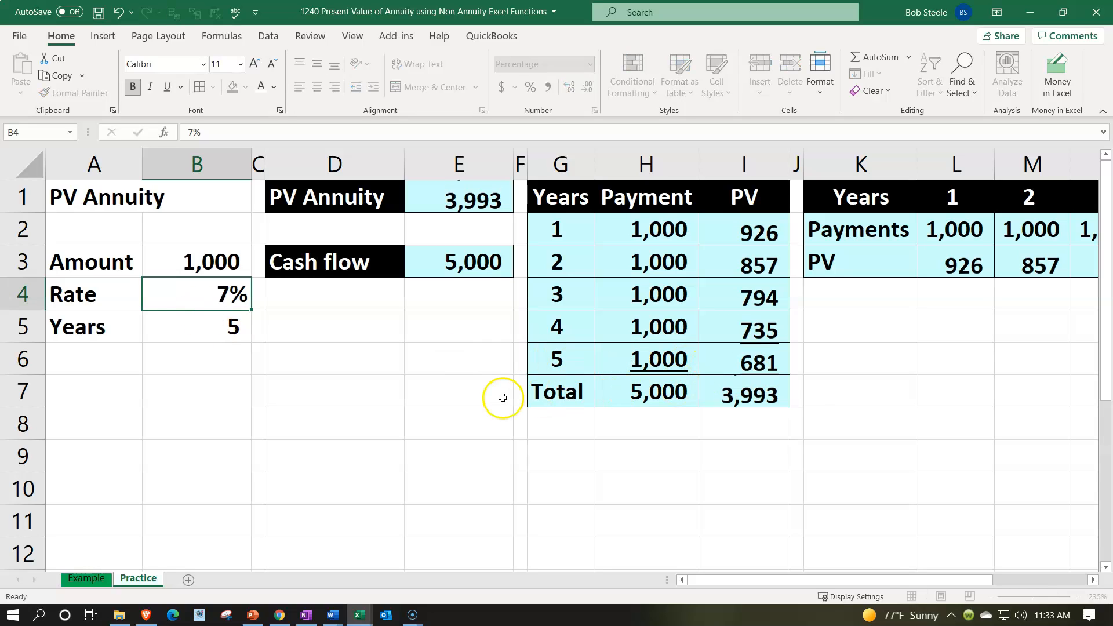
key(Return)
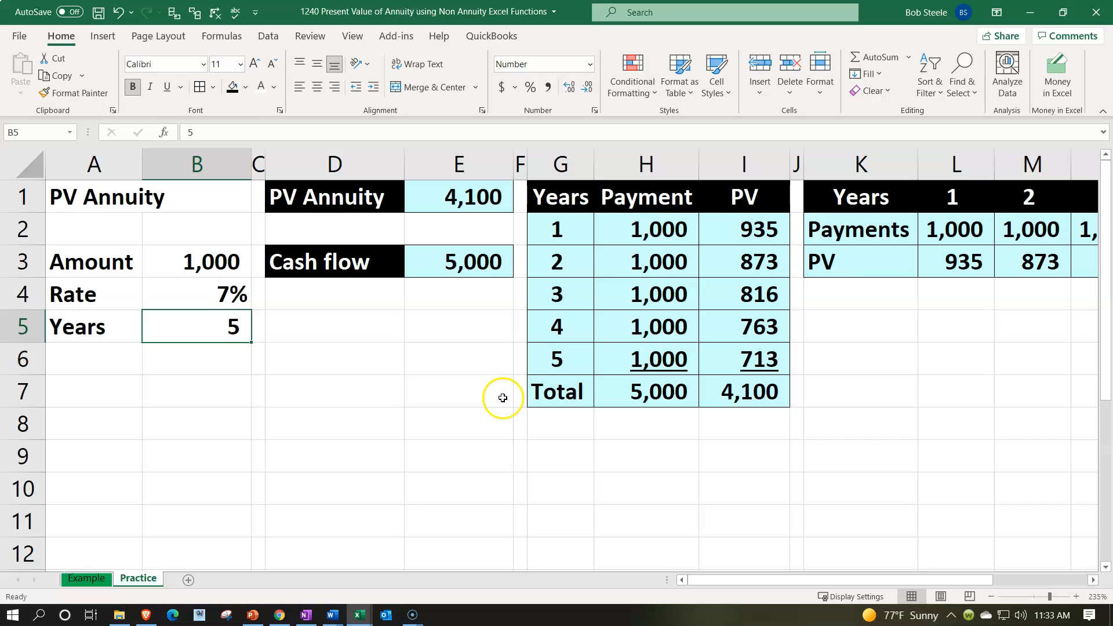